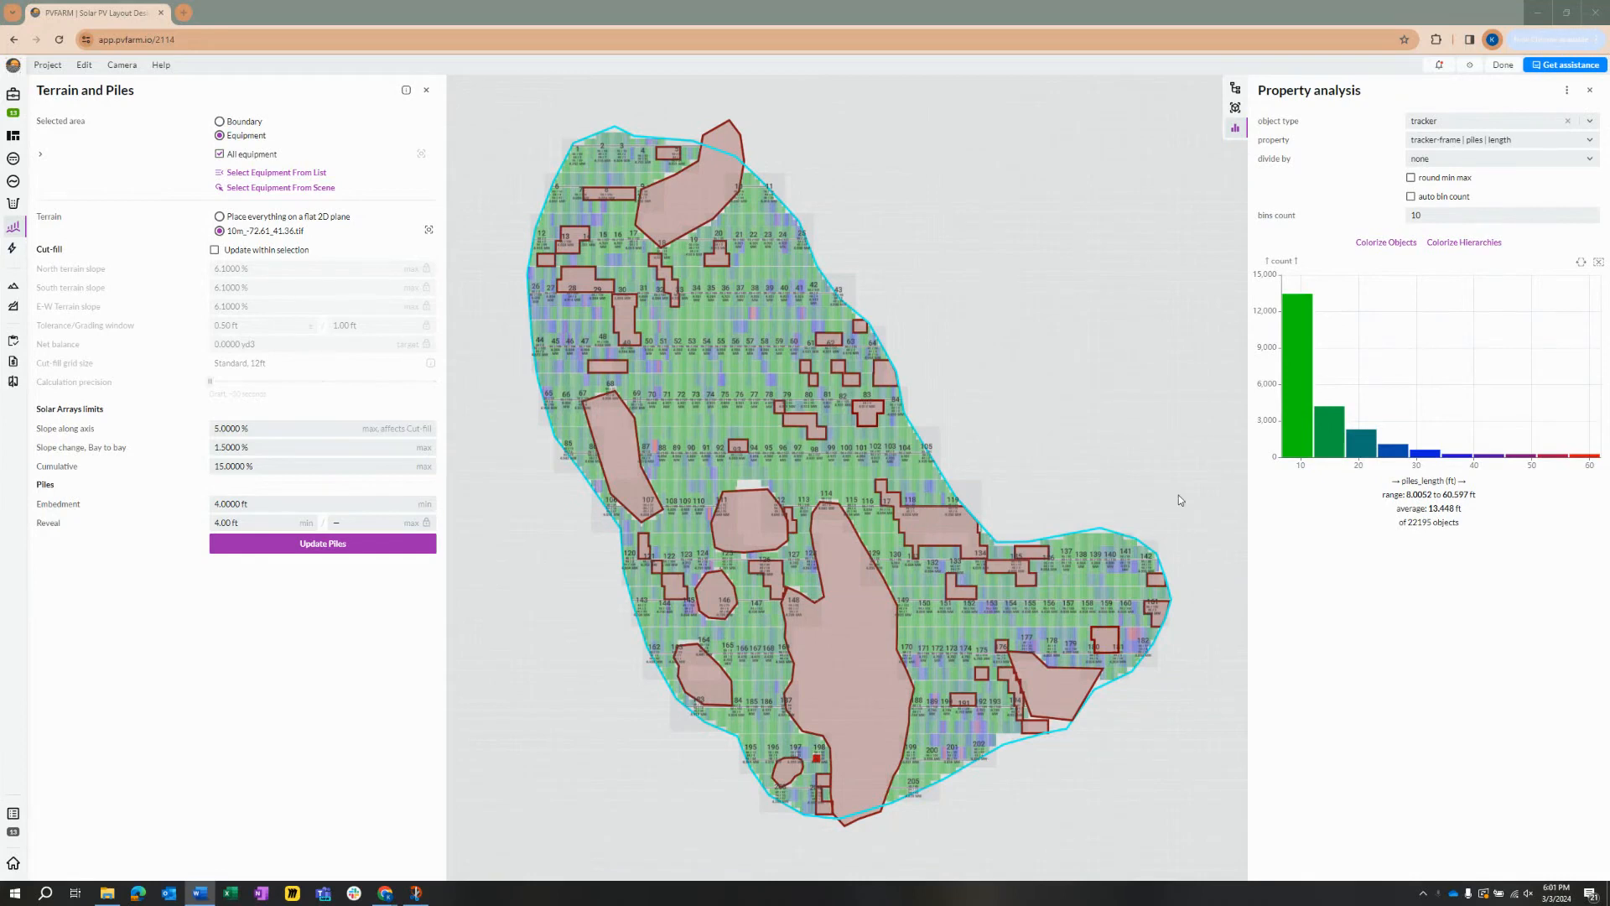
- Try the auto bin count and round min max options on the pile length histogram, and switch both back off
mouse_move(1436, 403)
mouse_move(1433, 451)
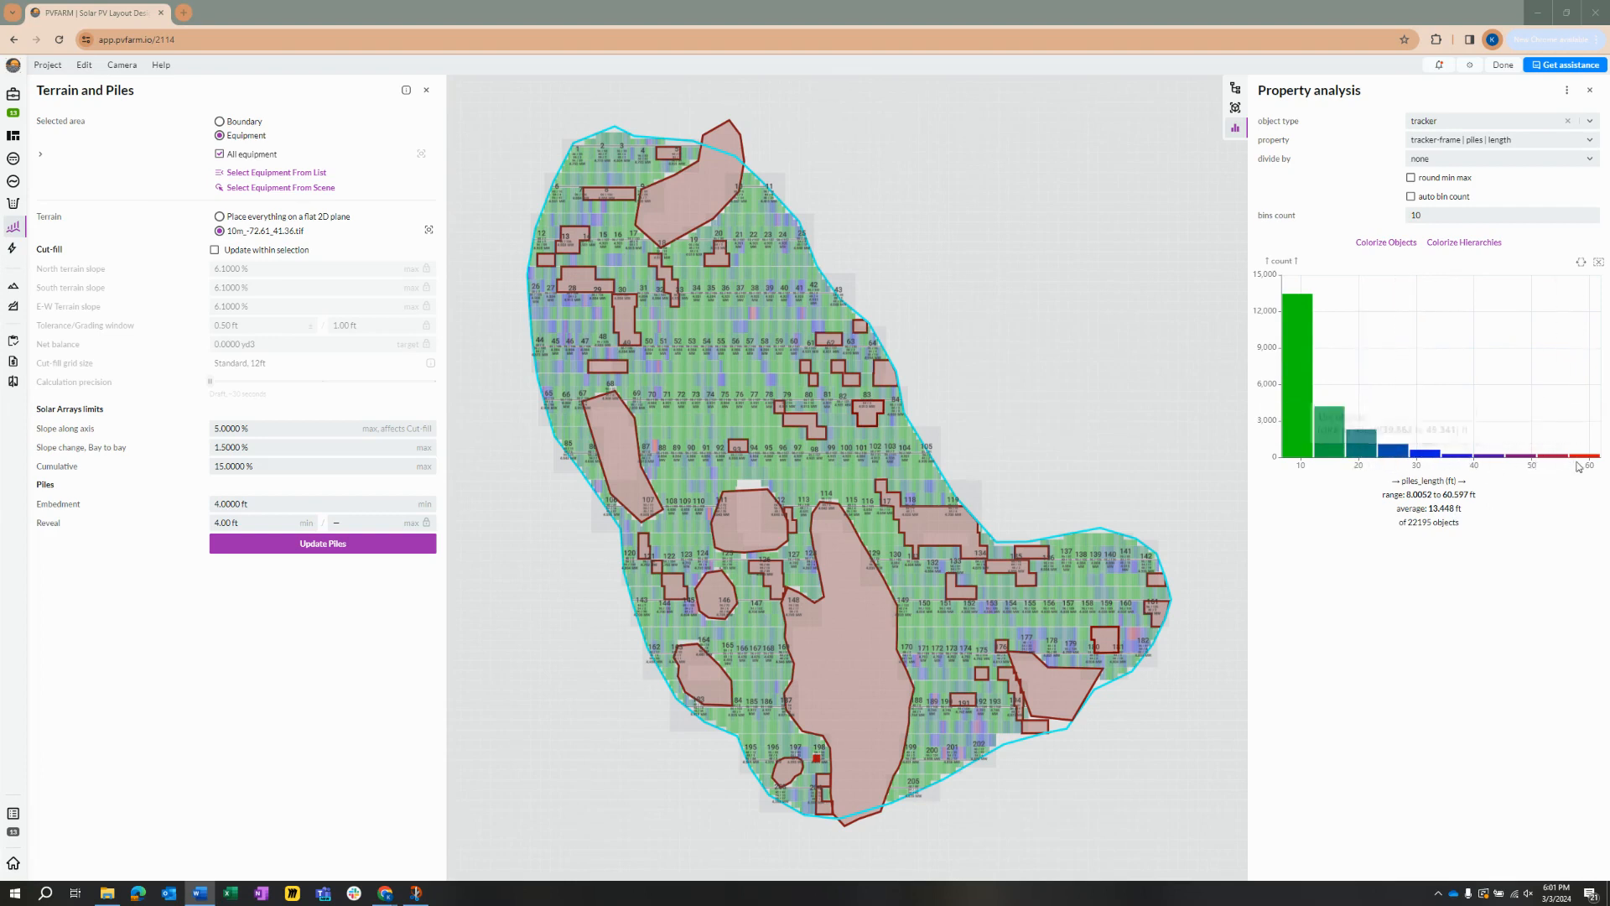
left_click(1410, 196)
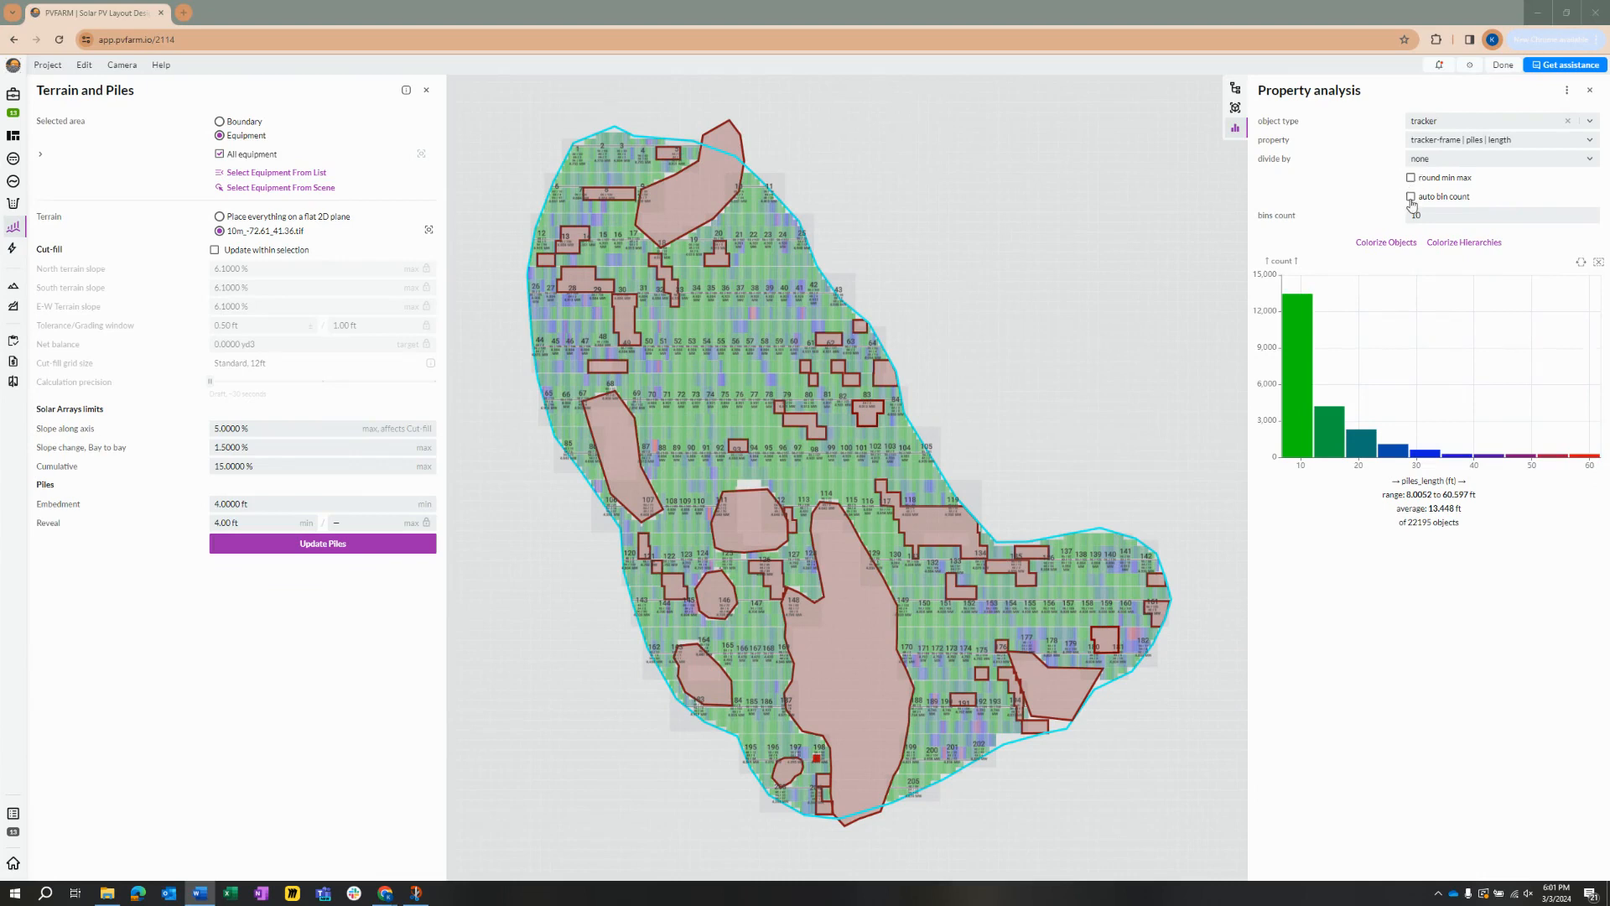
left_click(1411, 198)
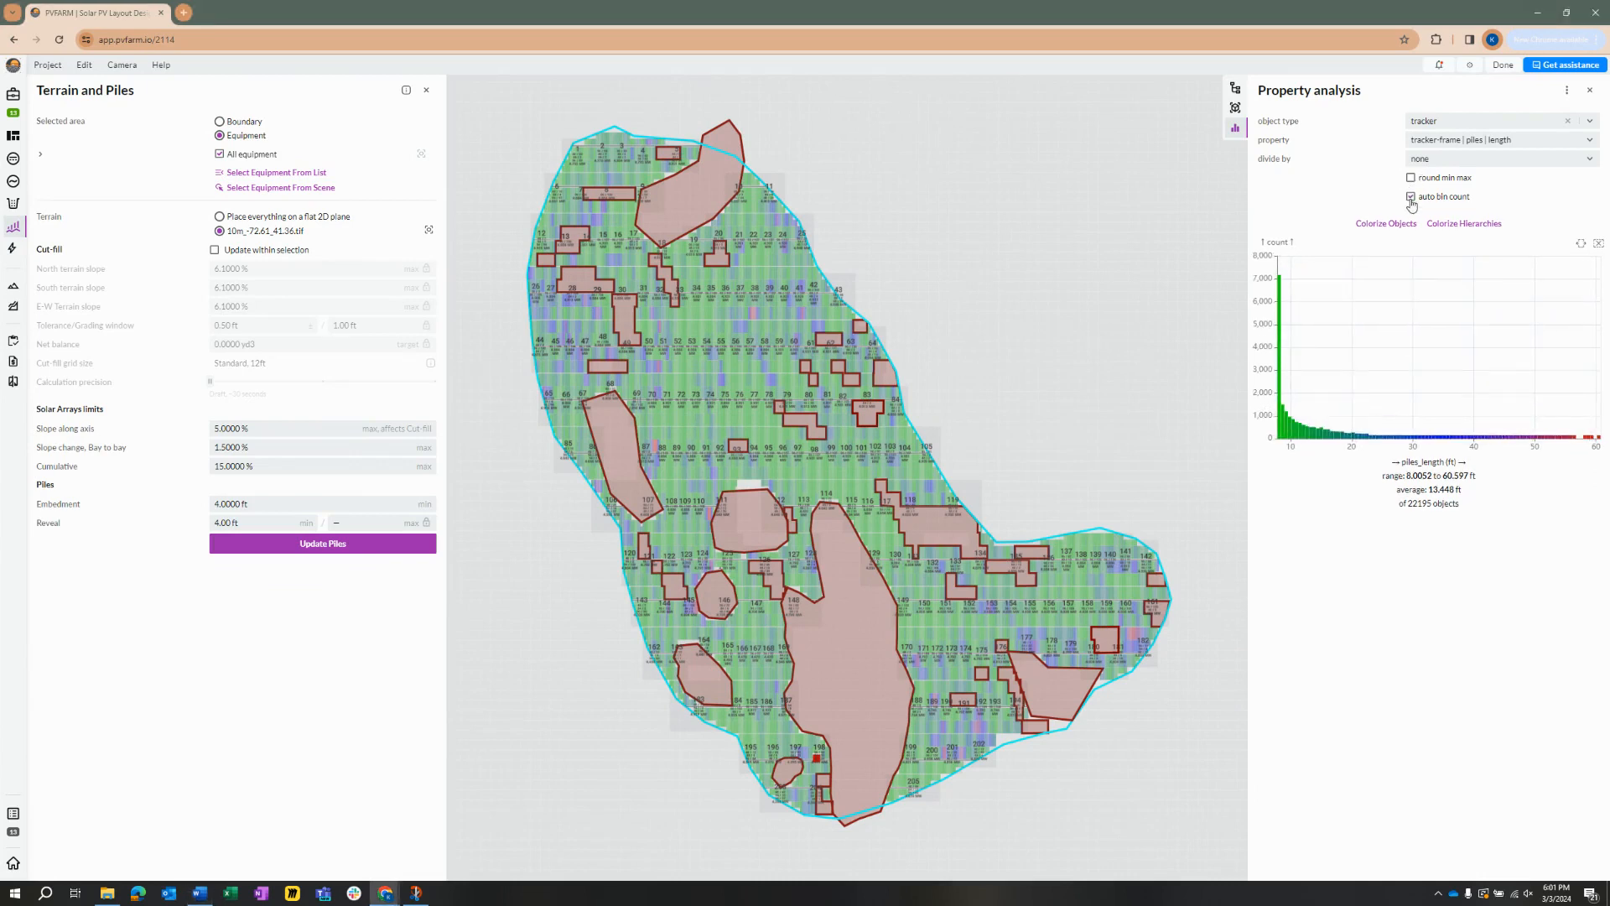
mouse_move(1280, 434)
left_click(1411, 178)
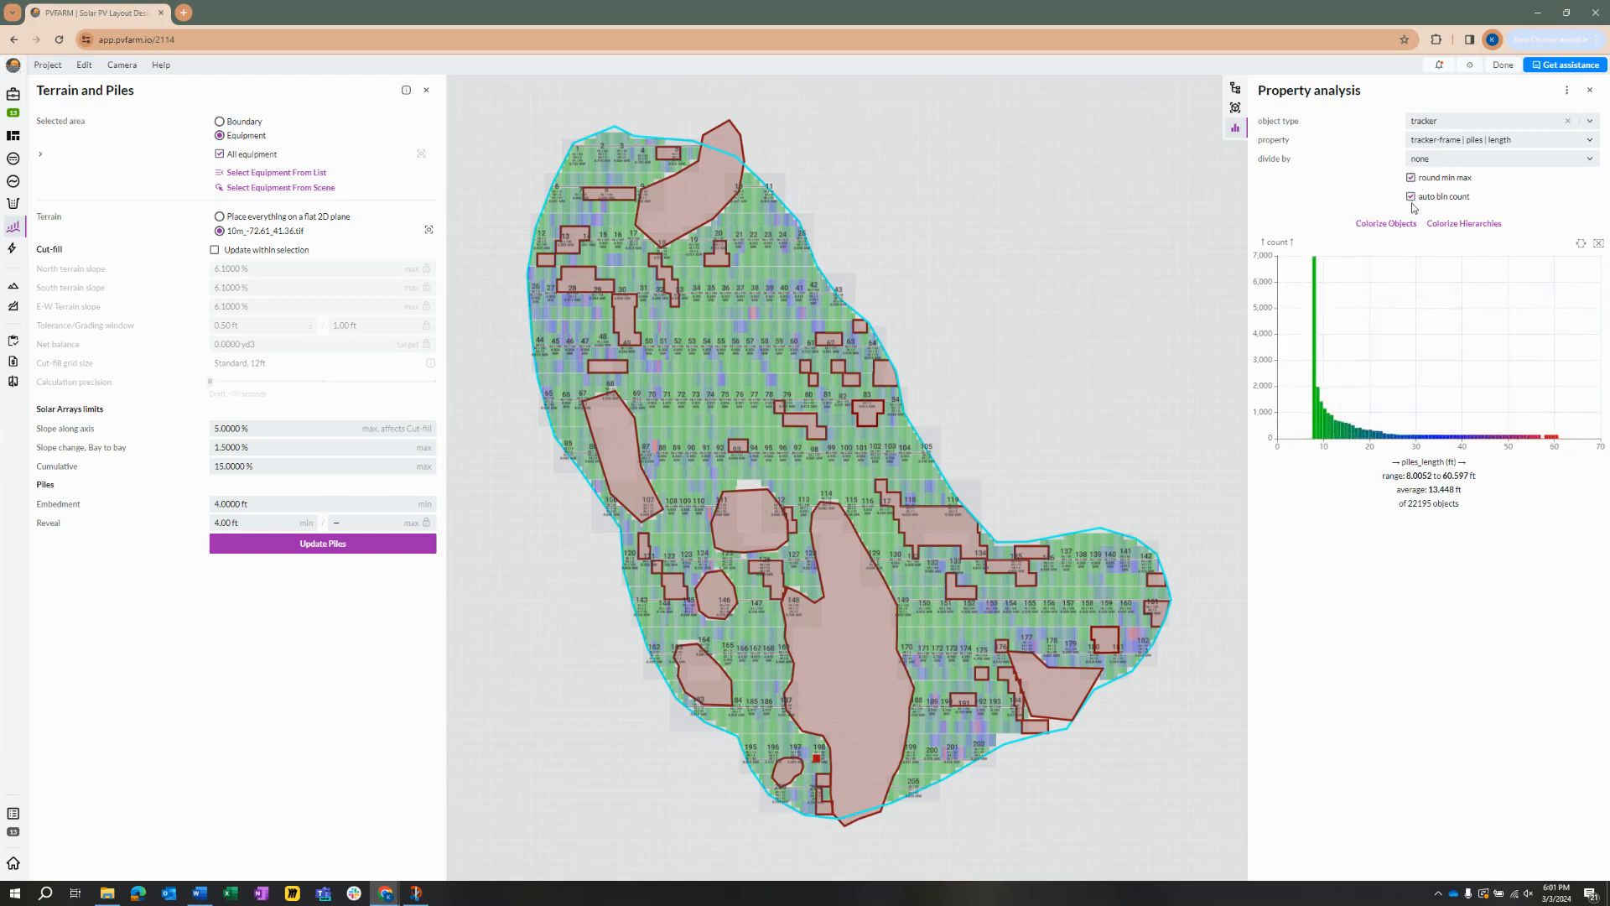
left_click(1411, 199)
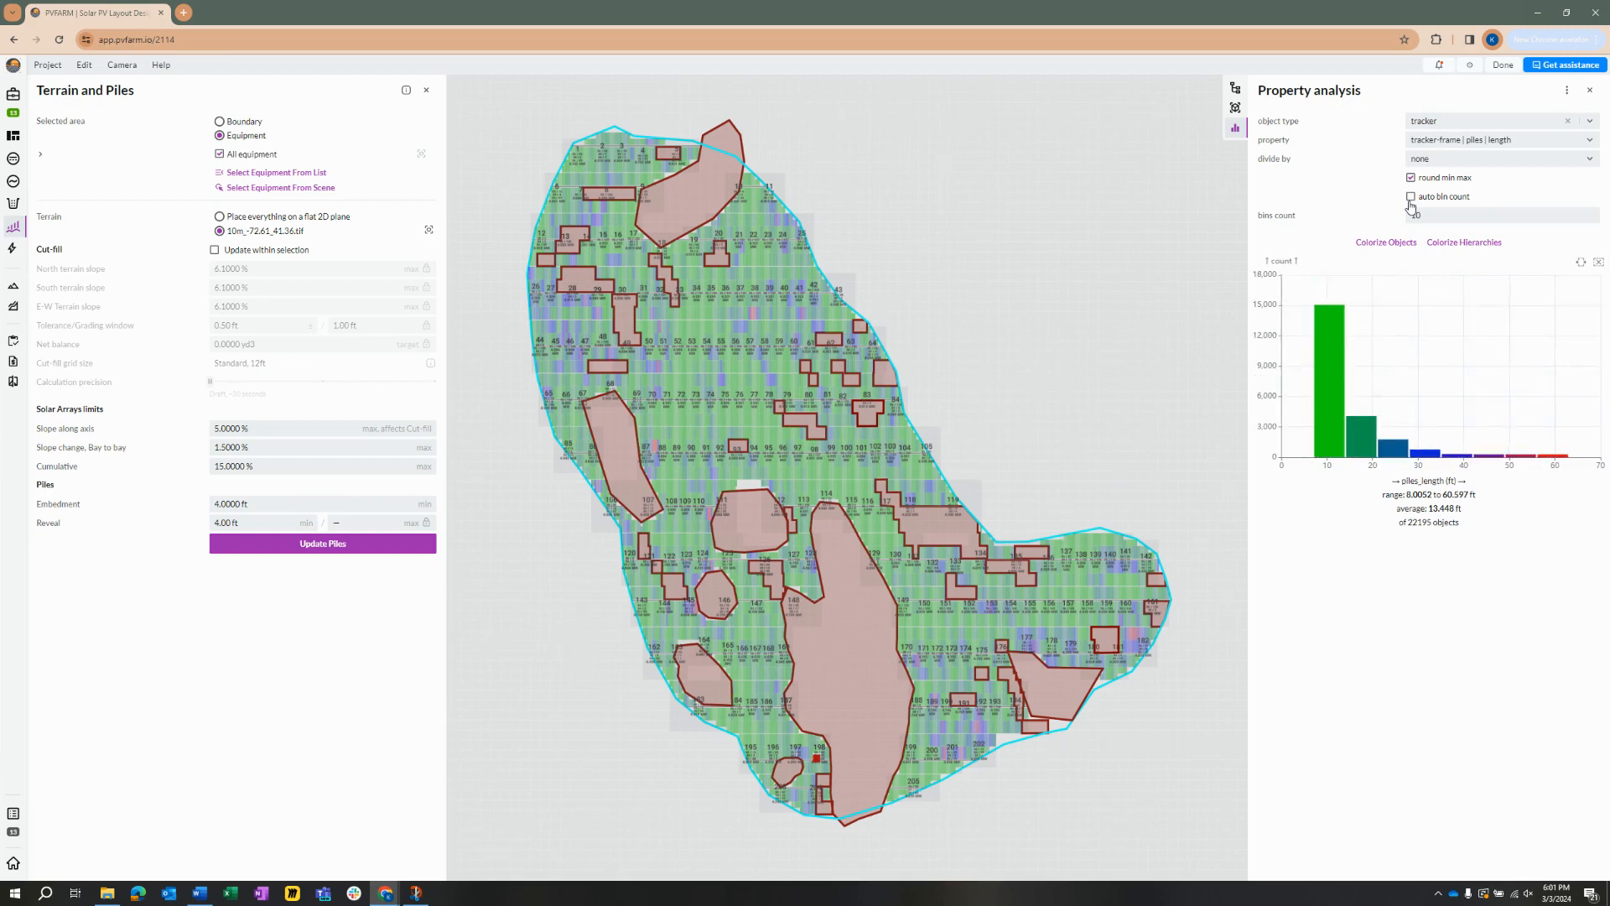
left_click(1411, 178)
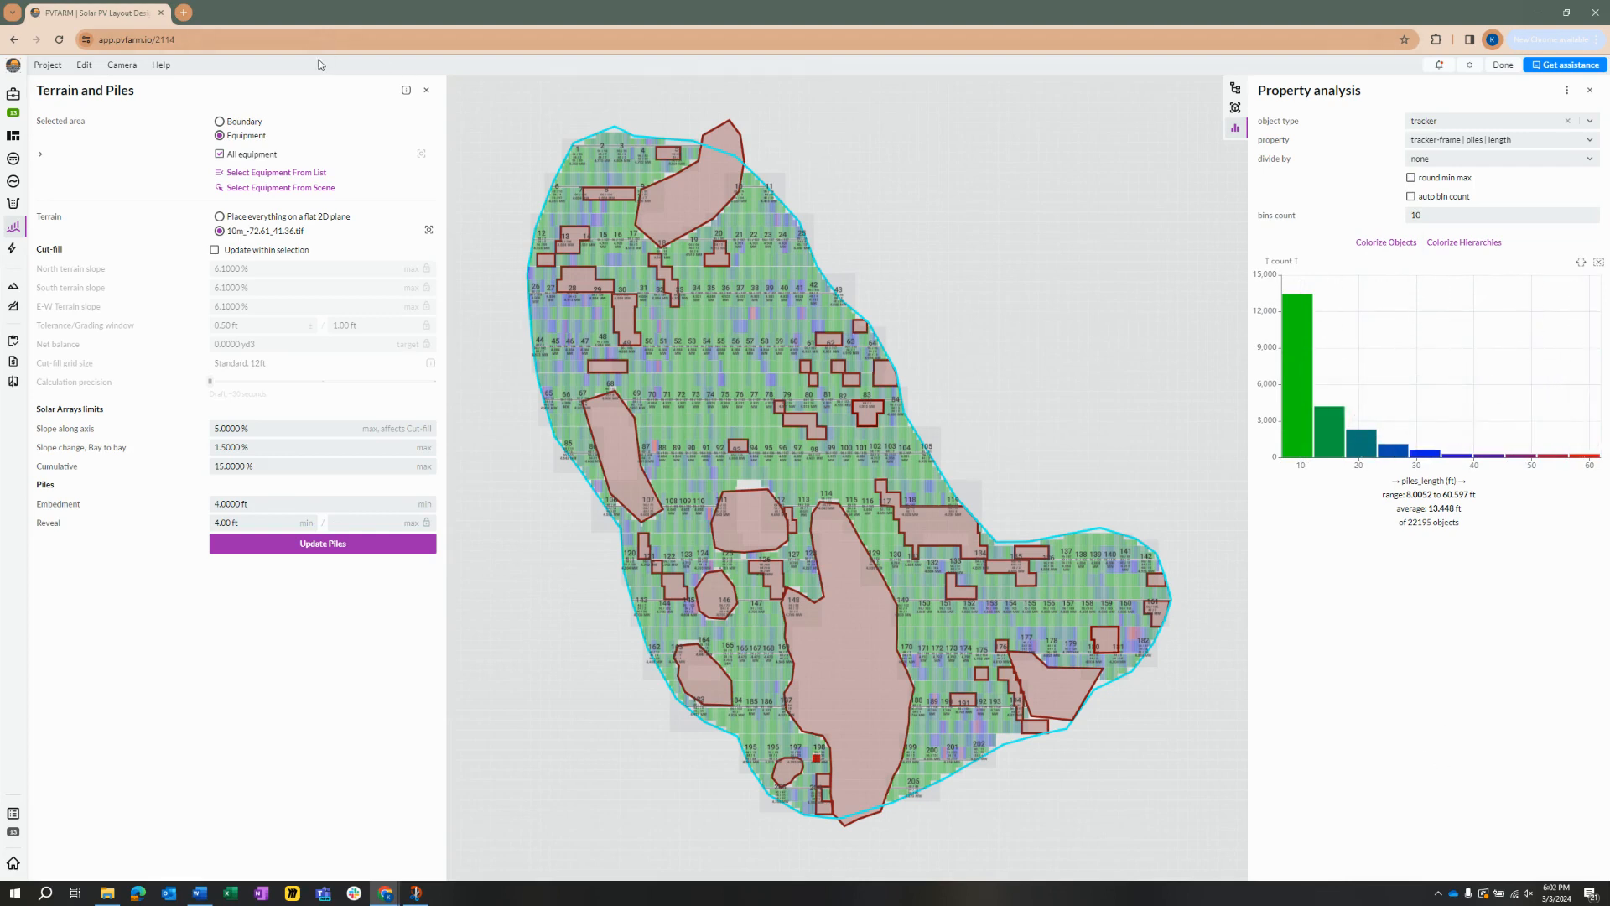
- Turn on cut-fill updating within the selection for the terrain and piles calculation
left_click(214, 250)
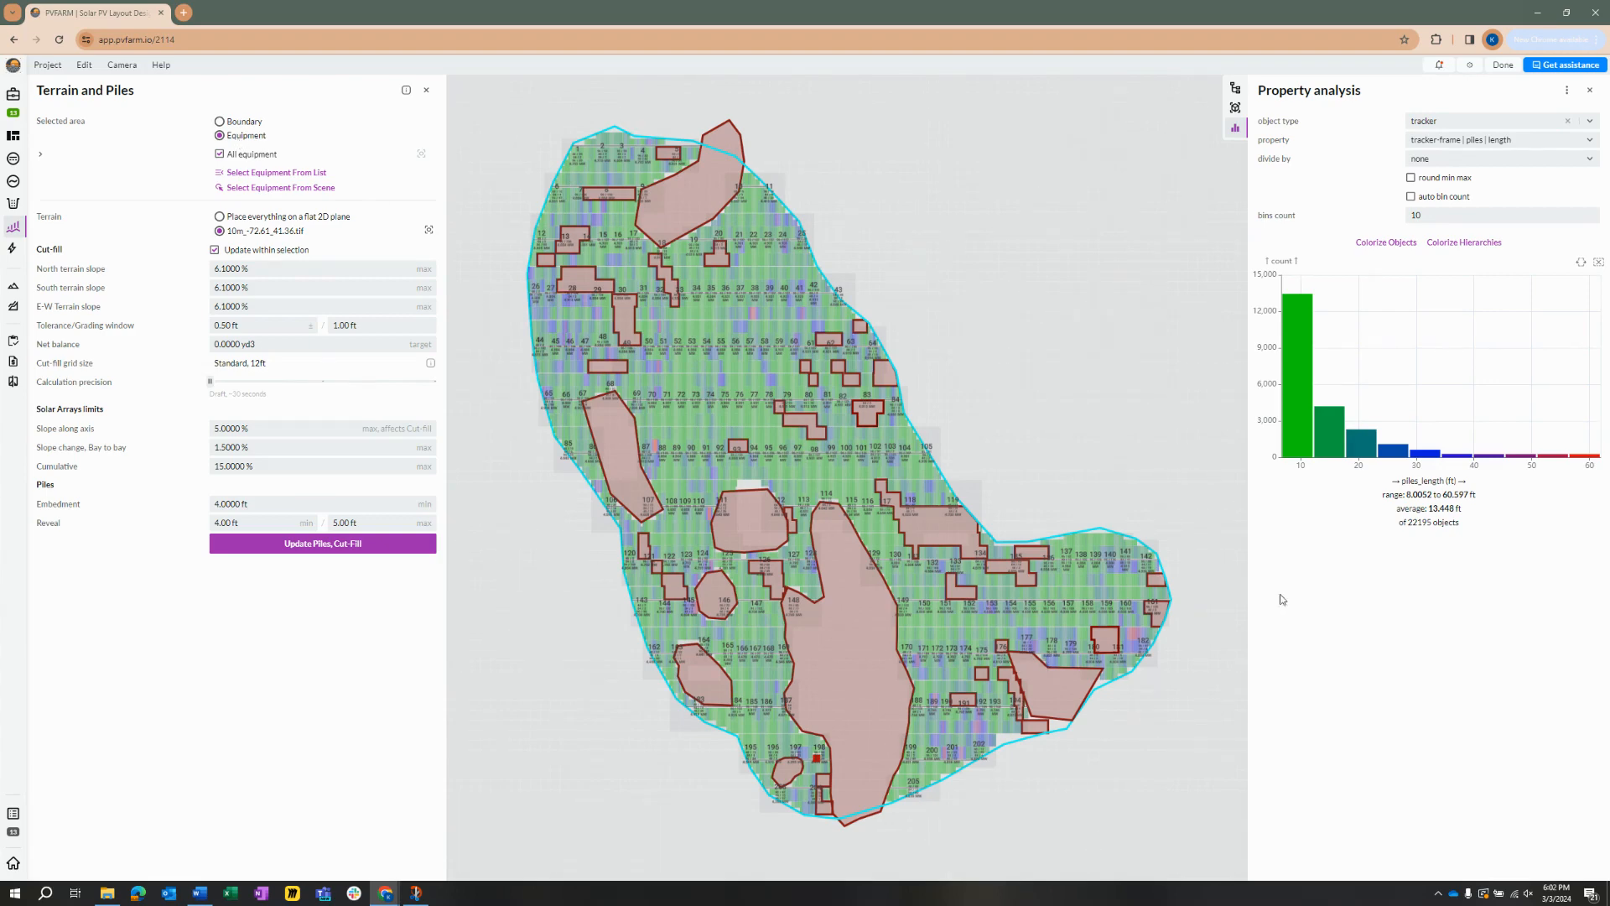
scroll(677, 423, "up", 6)
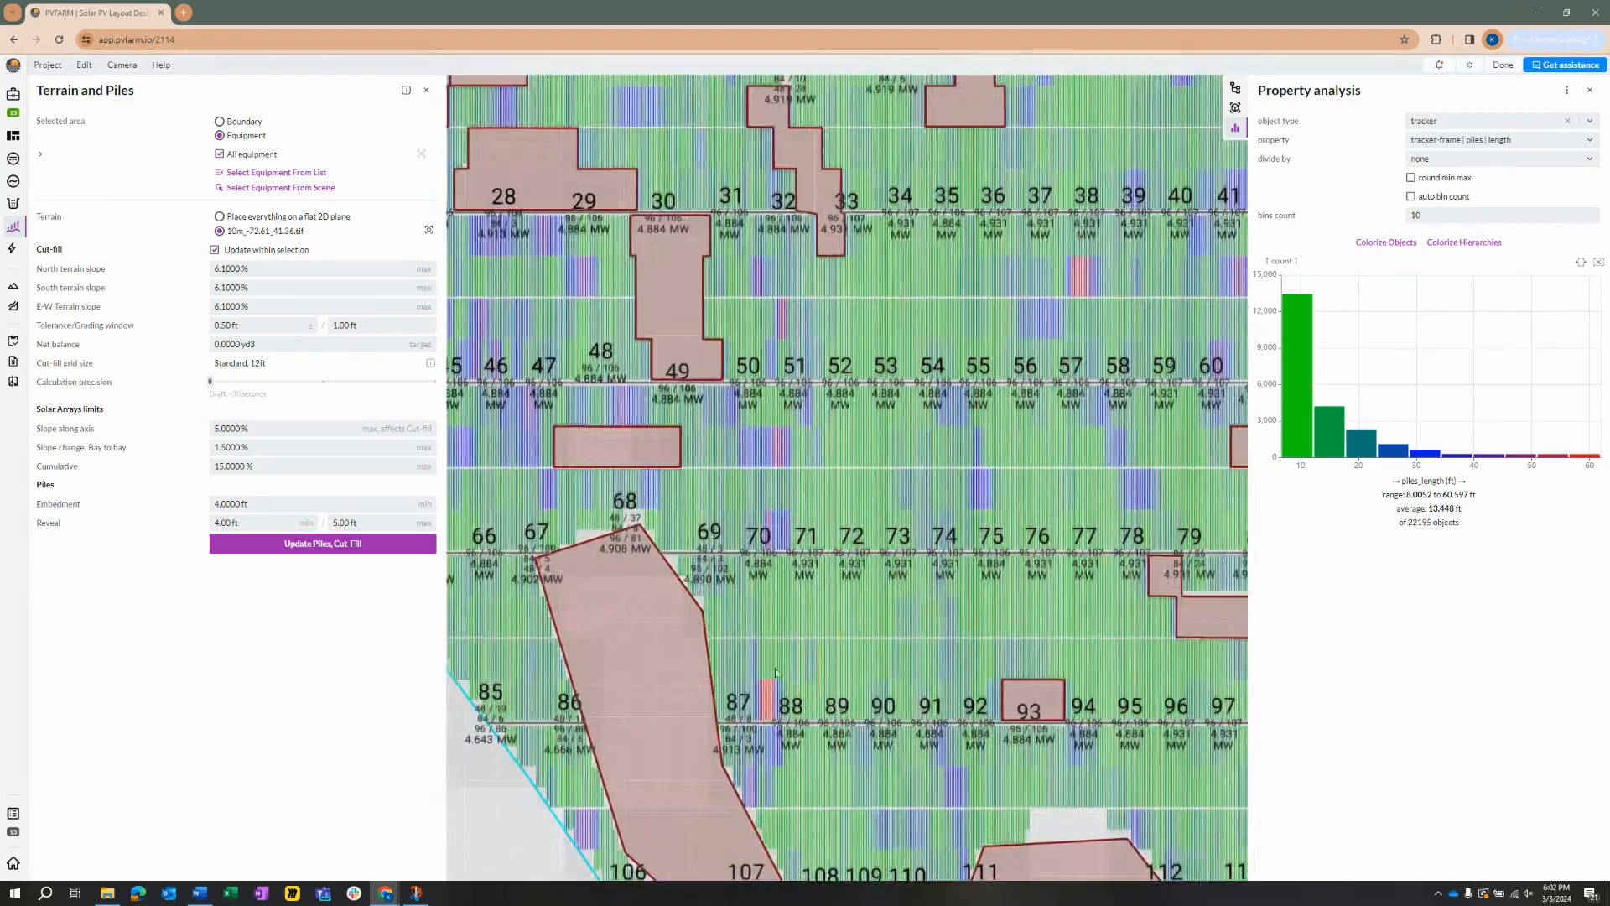
scroll(758, 742, "down", 8)
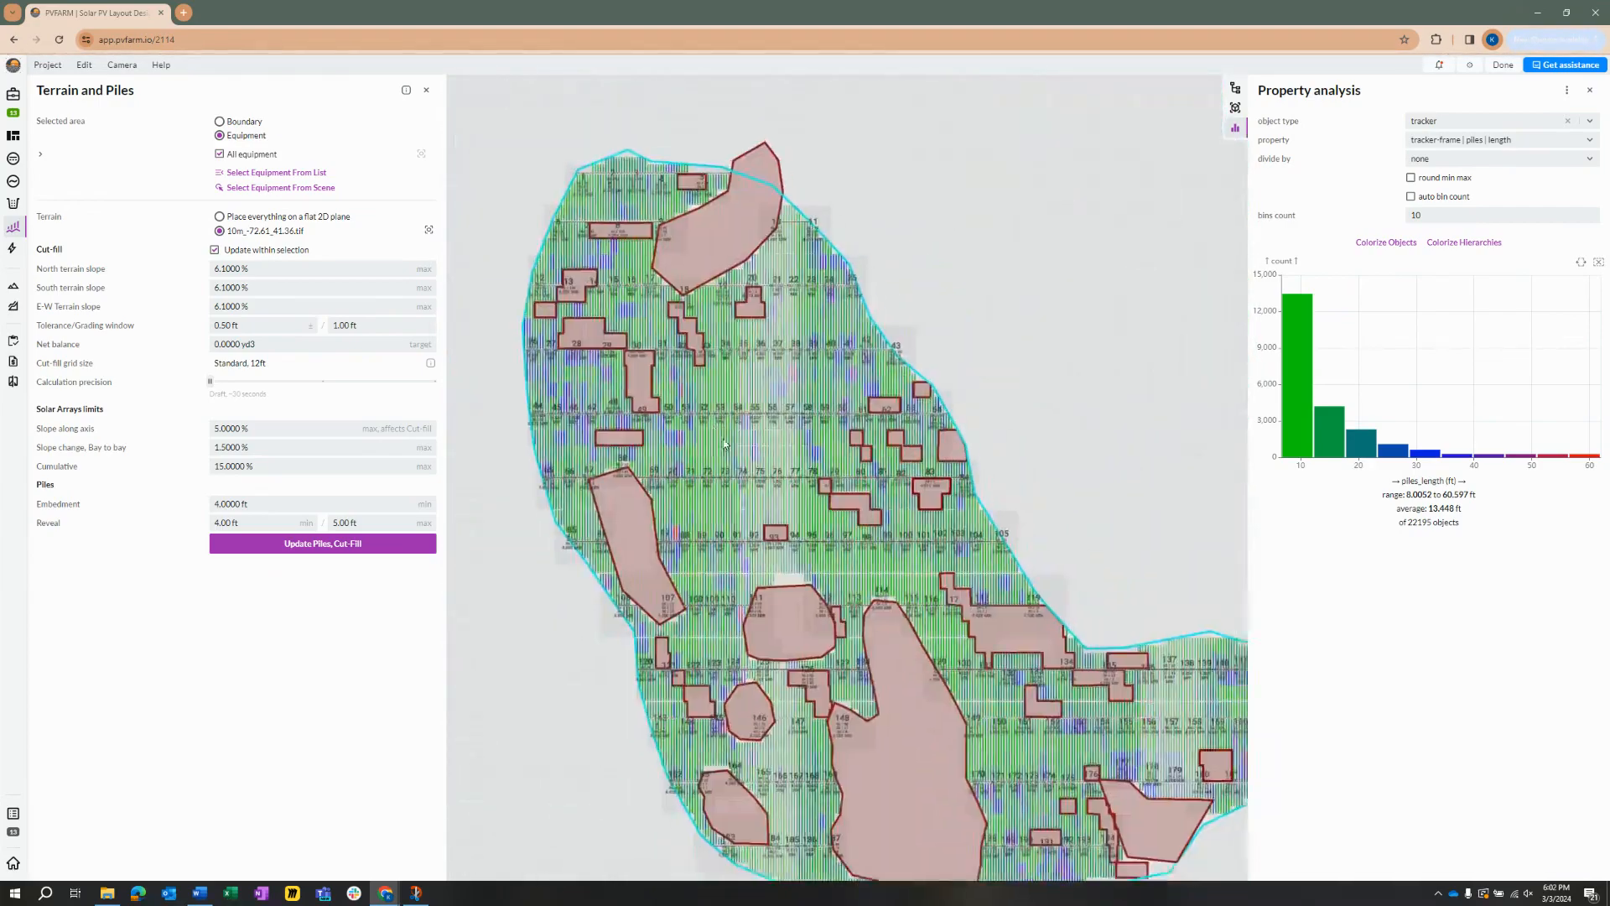
scroll(795, 527, "up", 1)
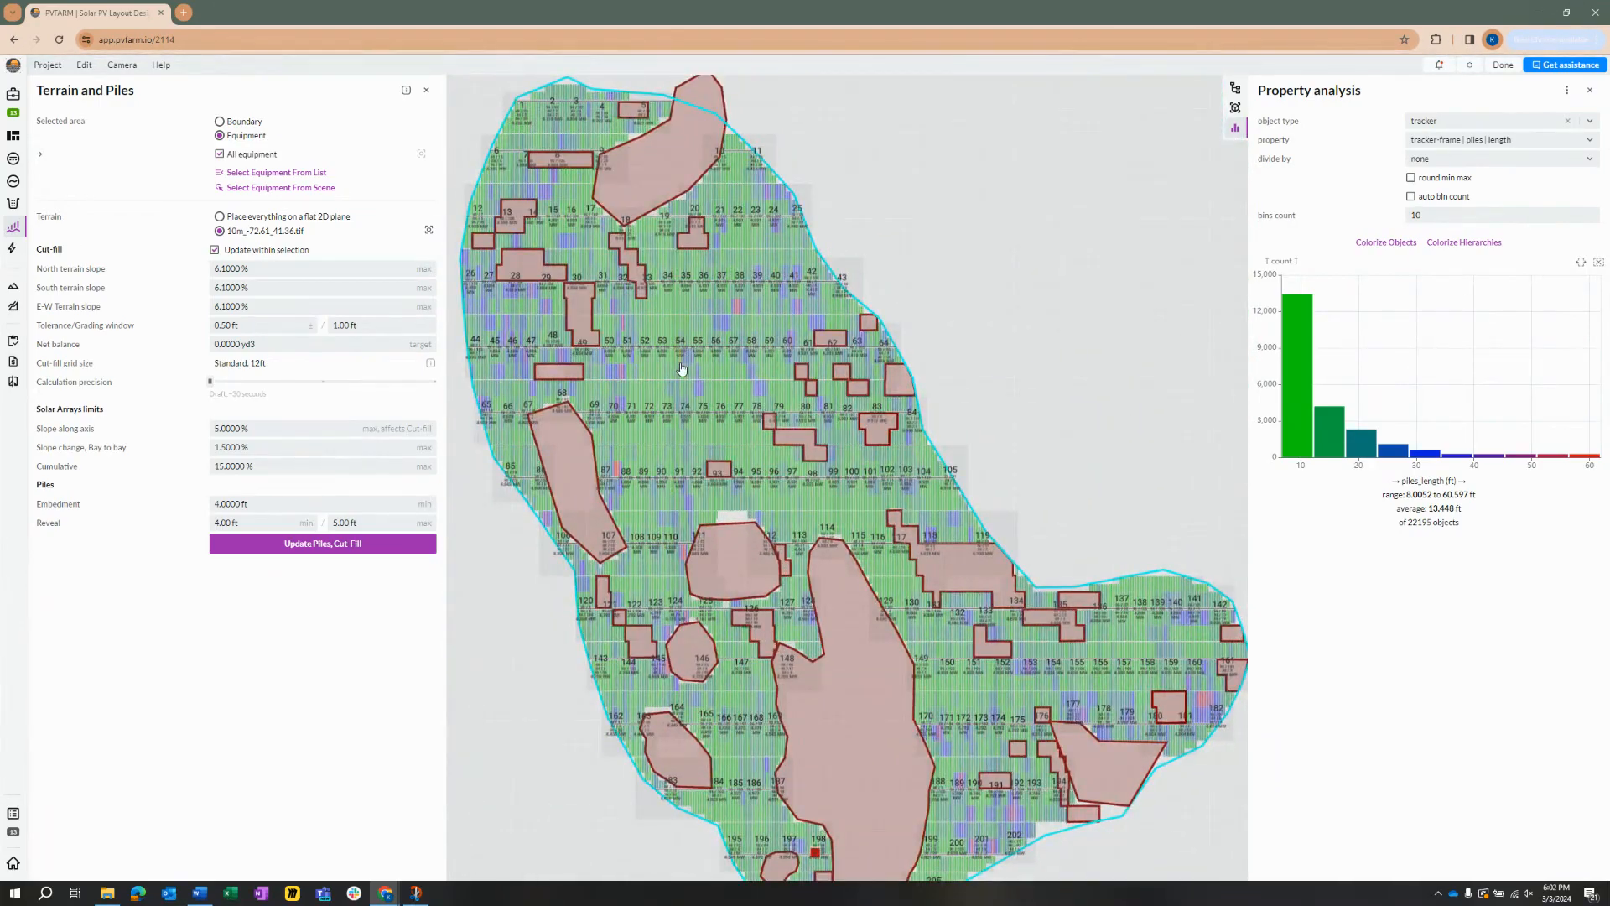
scroll(706, 437, "down", 1)
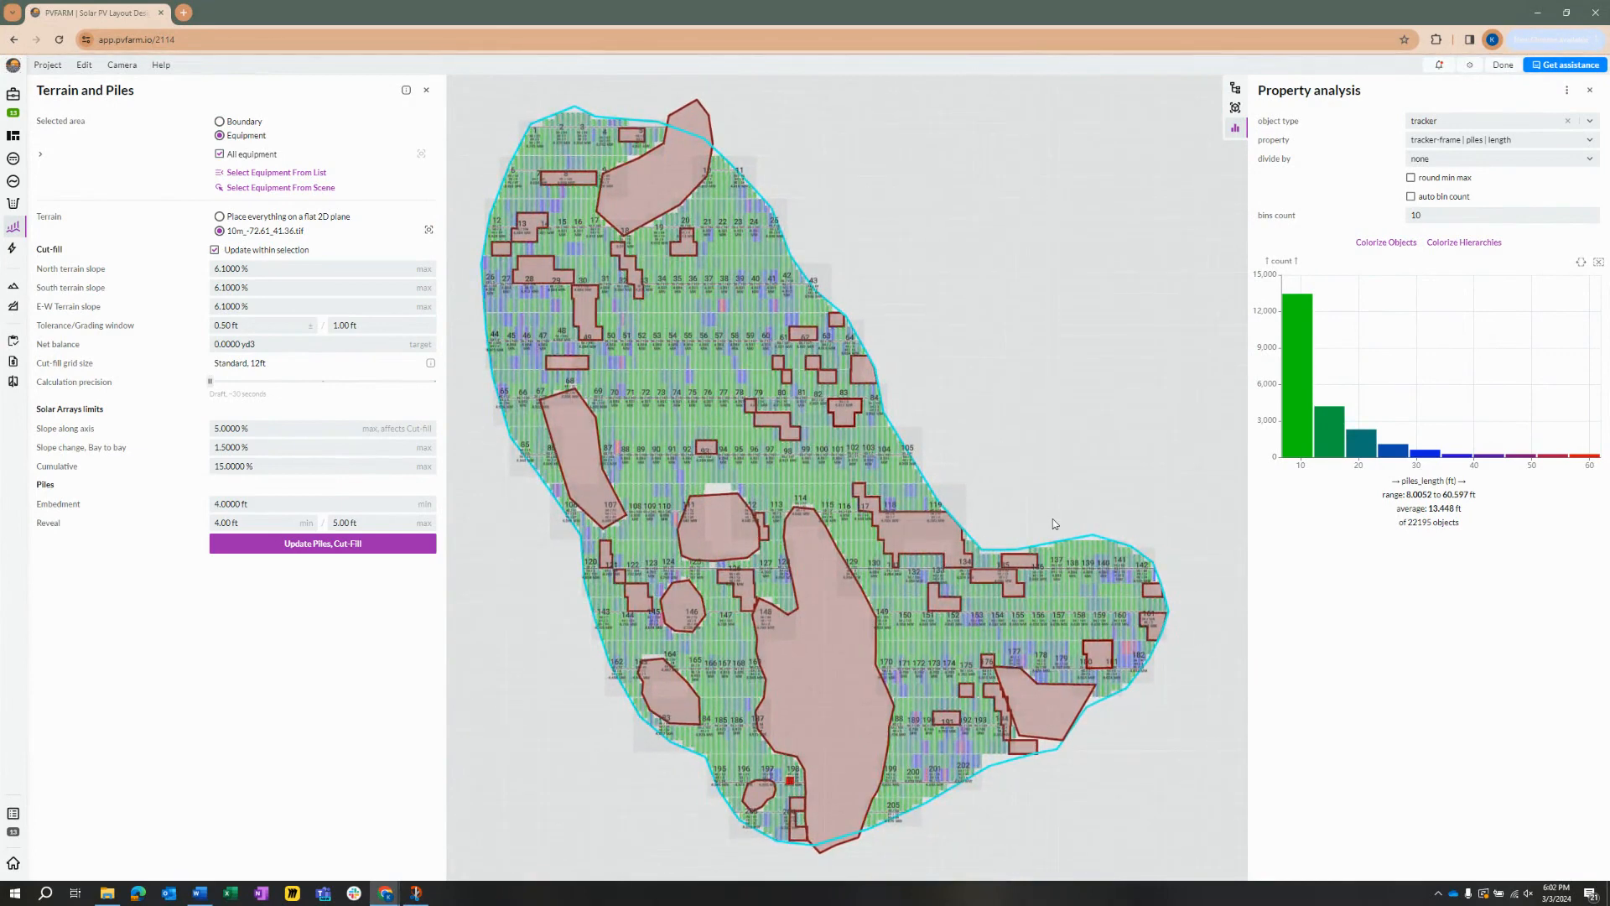
- Select the trackers with pile lengths from 12.238 to 60.597 ft in the histogram and isolate them in the scene
mouse_move(1442, 429)
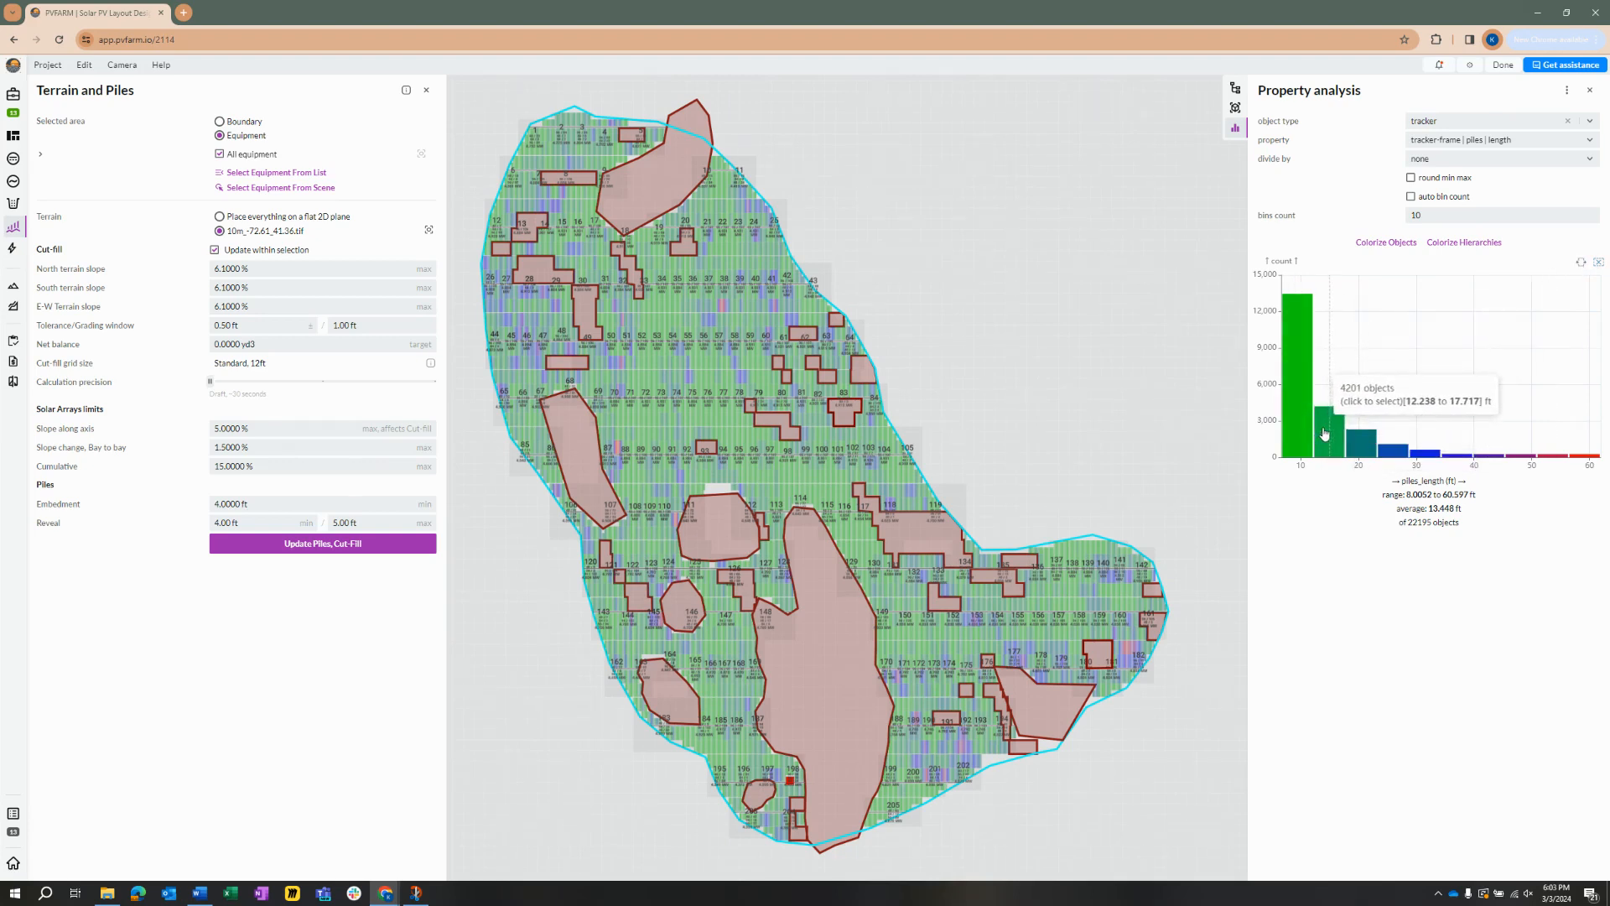
left_click_drag(1323, 370, 1595, 372)
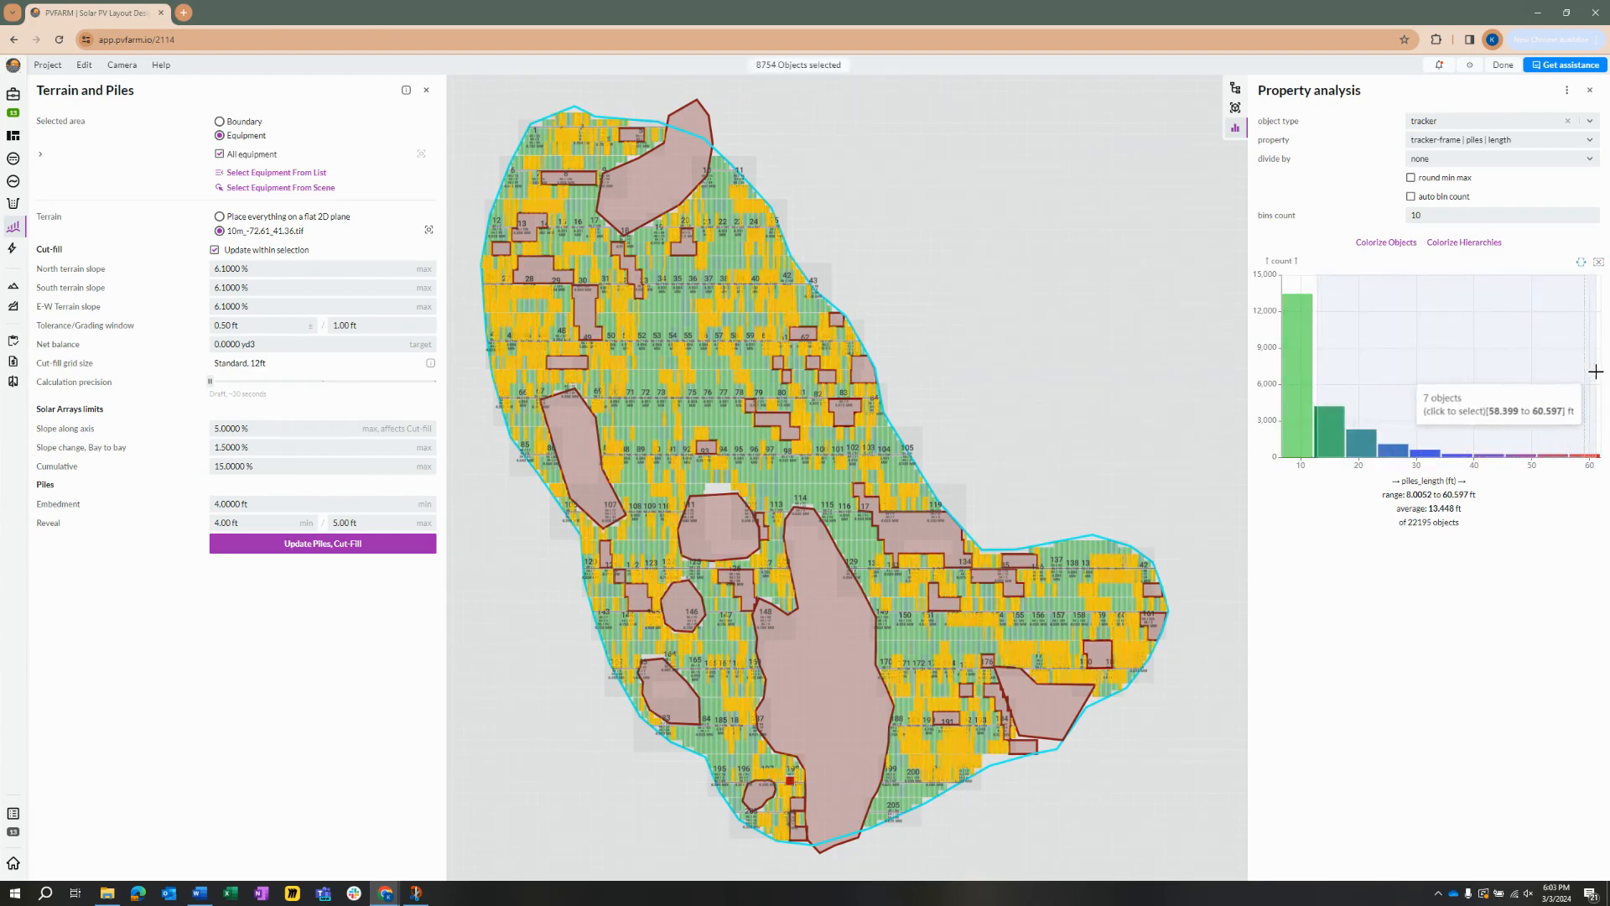
scroll(946, 406, "down", 3)
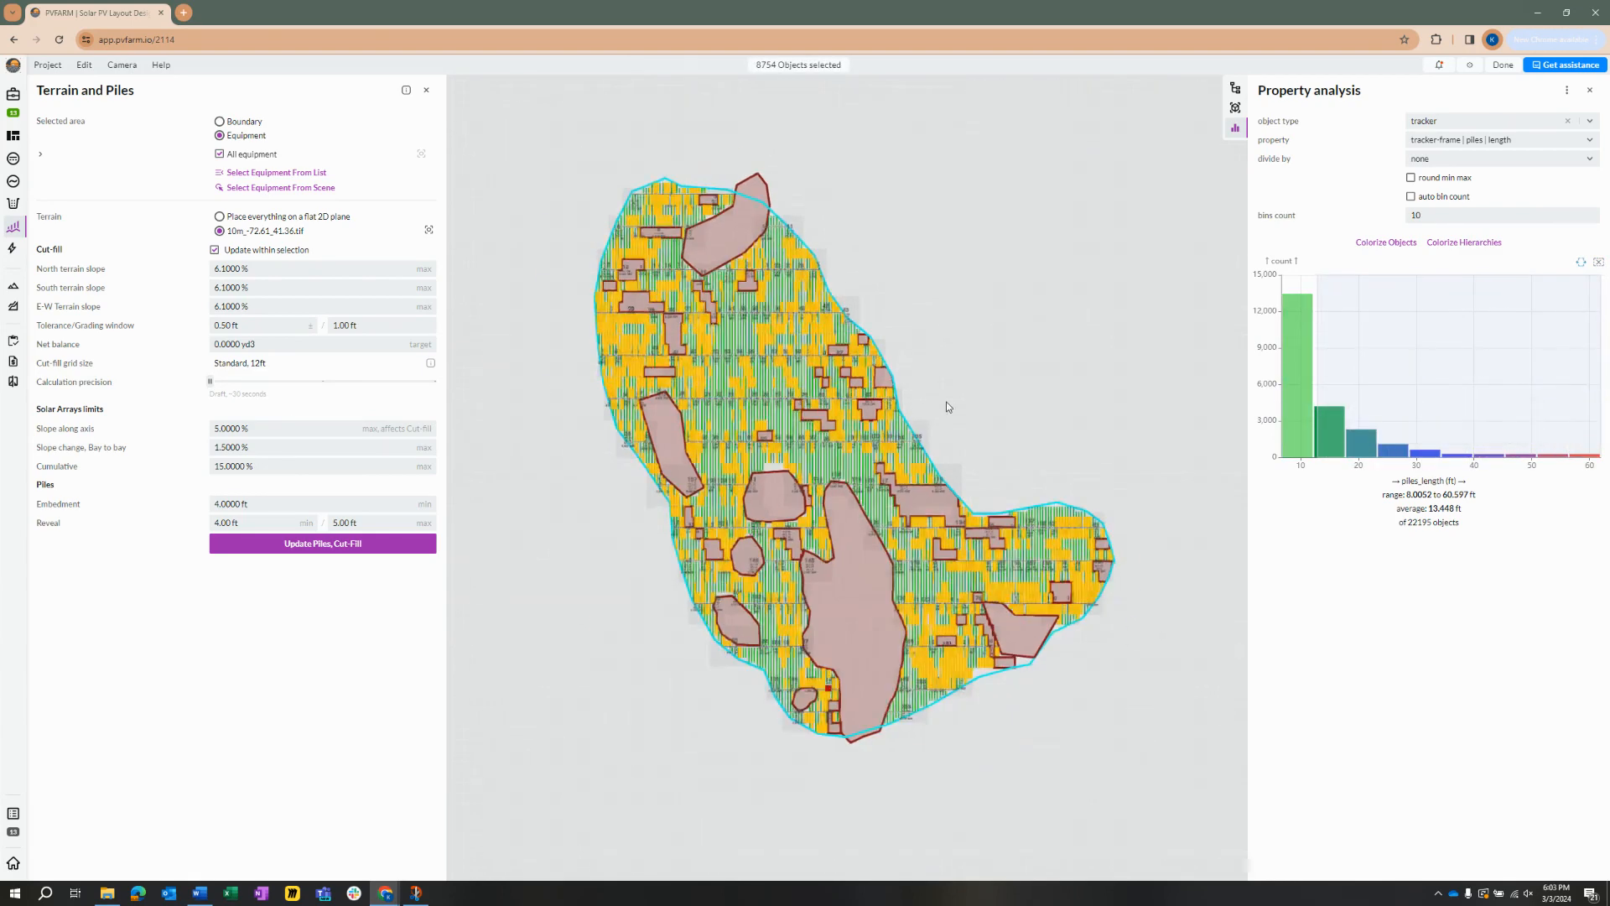
middle_click_drag(942, 428, 970, 424)
scroll(969, 424, "up", 1)
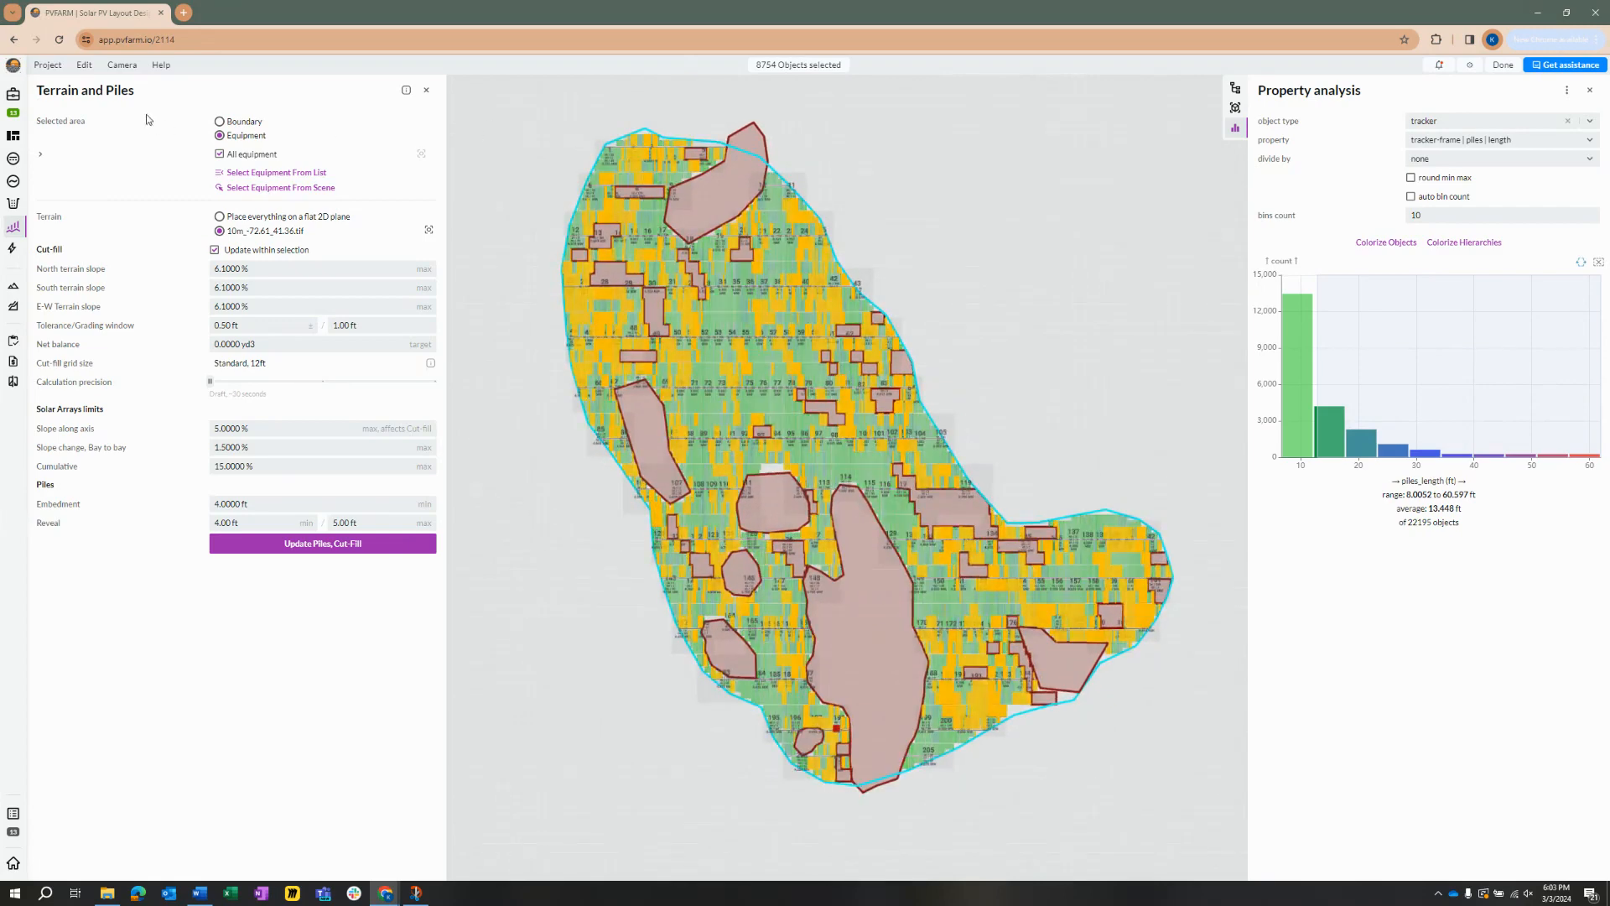
left_click(84, 65)
mouse_move(143, 146)
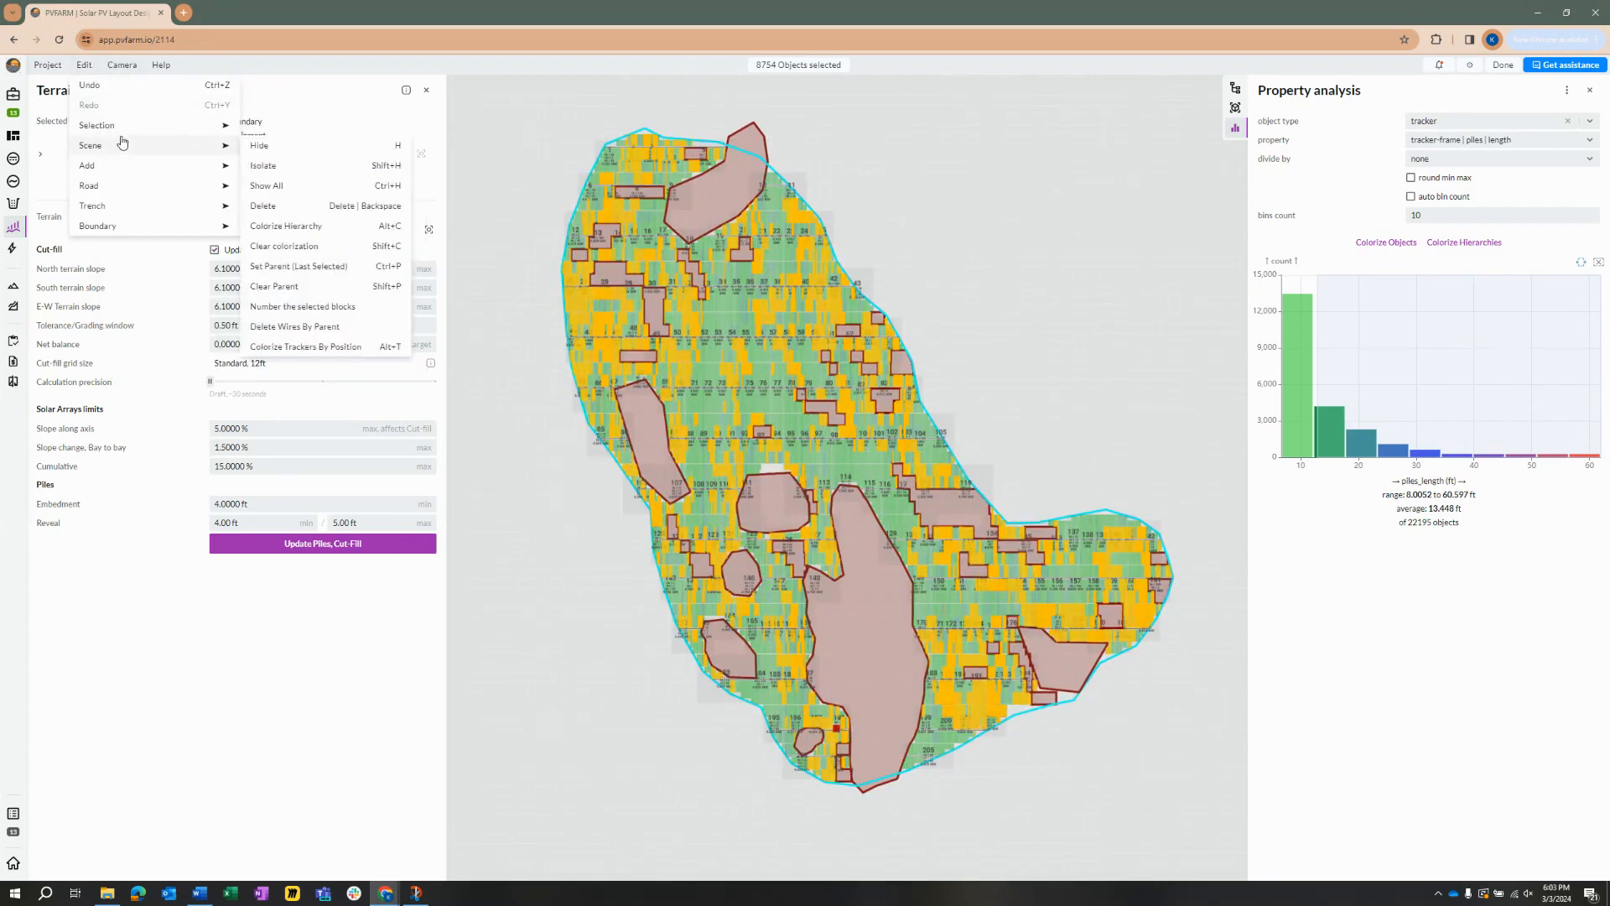
left_click(302, 172)
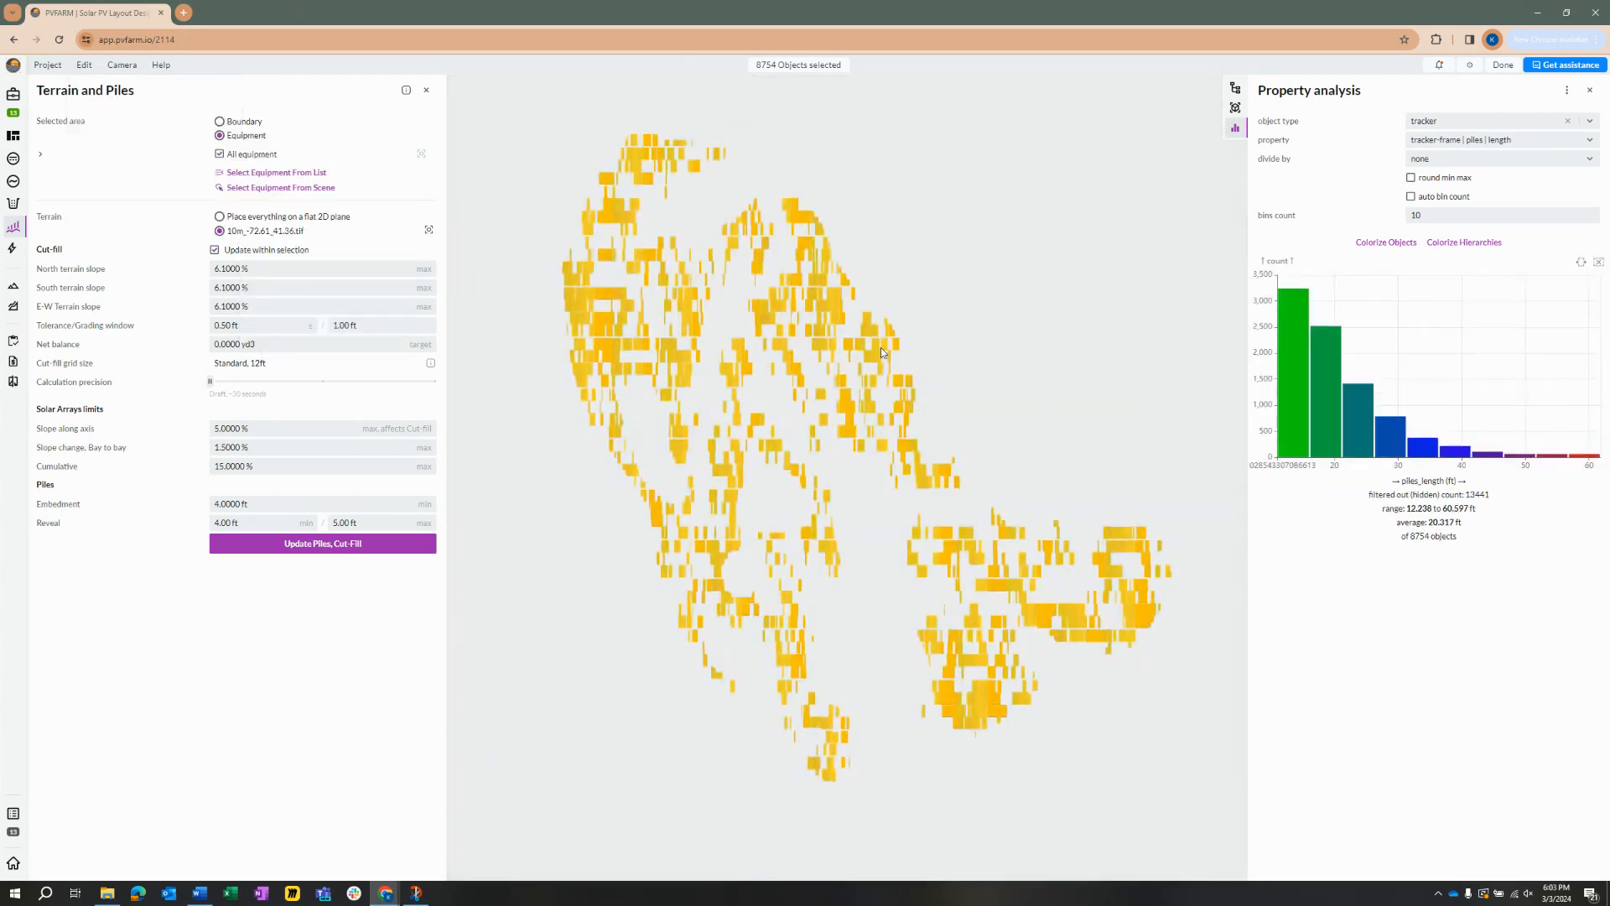
- Pick all the isolated trackers from the scene as the equipment for the terrain and piles update
left_click(253, 188)
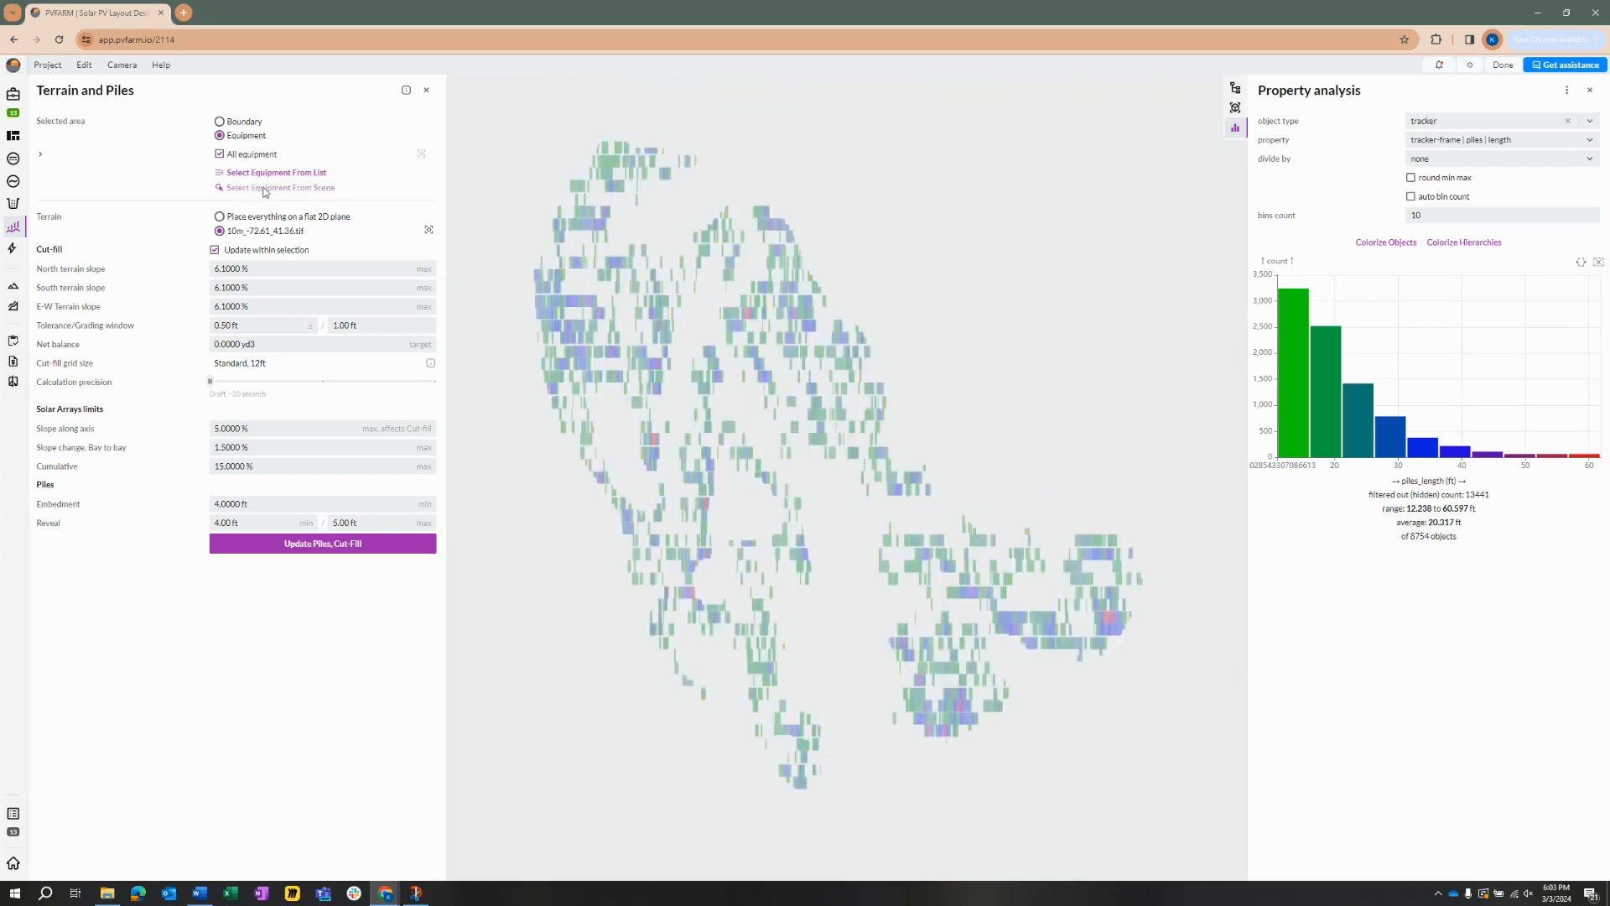
scroll(725, 239, "down", 1)
left_click_drag(491, 122, 677, 325)
left_click_drag(1164, 728, 1178, 739)
left_click_drag(1212, 800, 1216, 803)
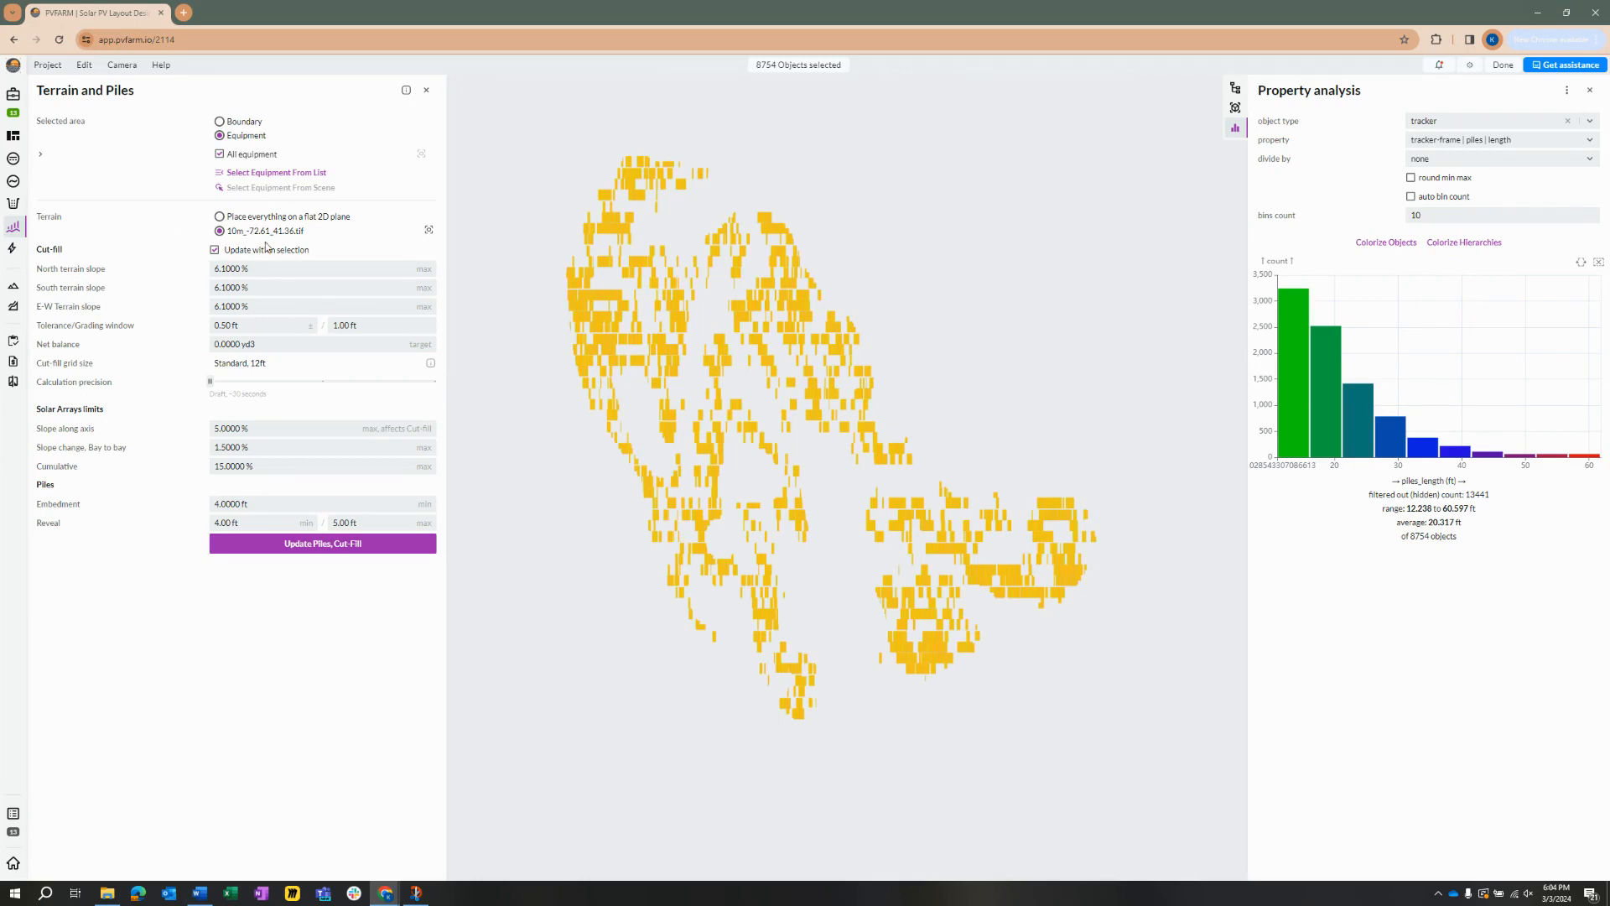
- Set the maximum E-W terrain slope for cut-fill to 15%
left_click(258, 307)
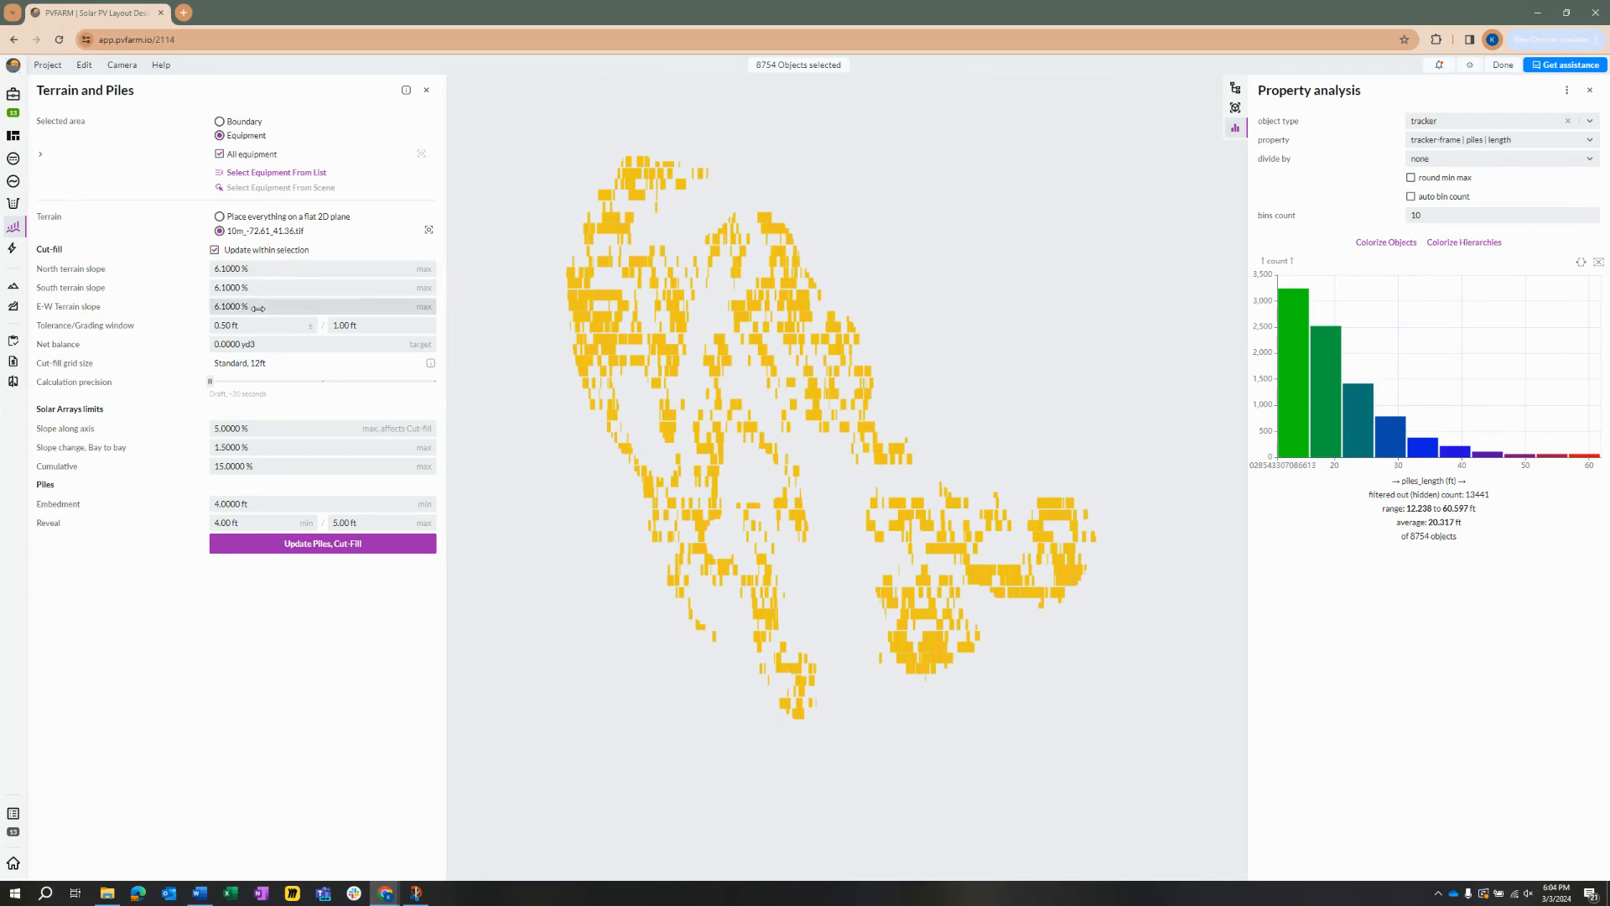
type("15")
left_click(152, 268)
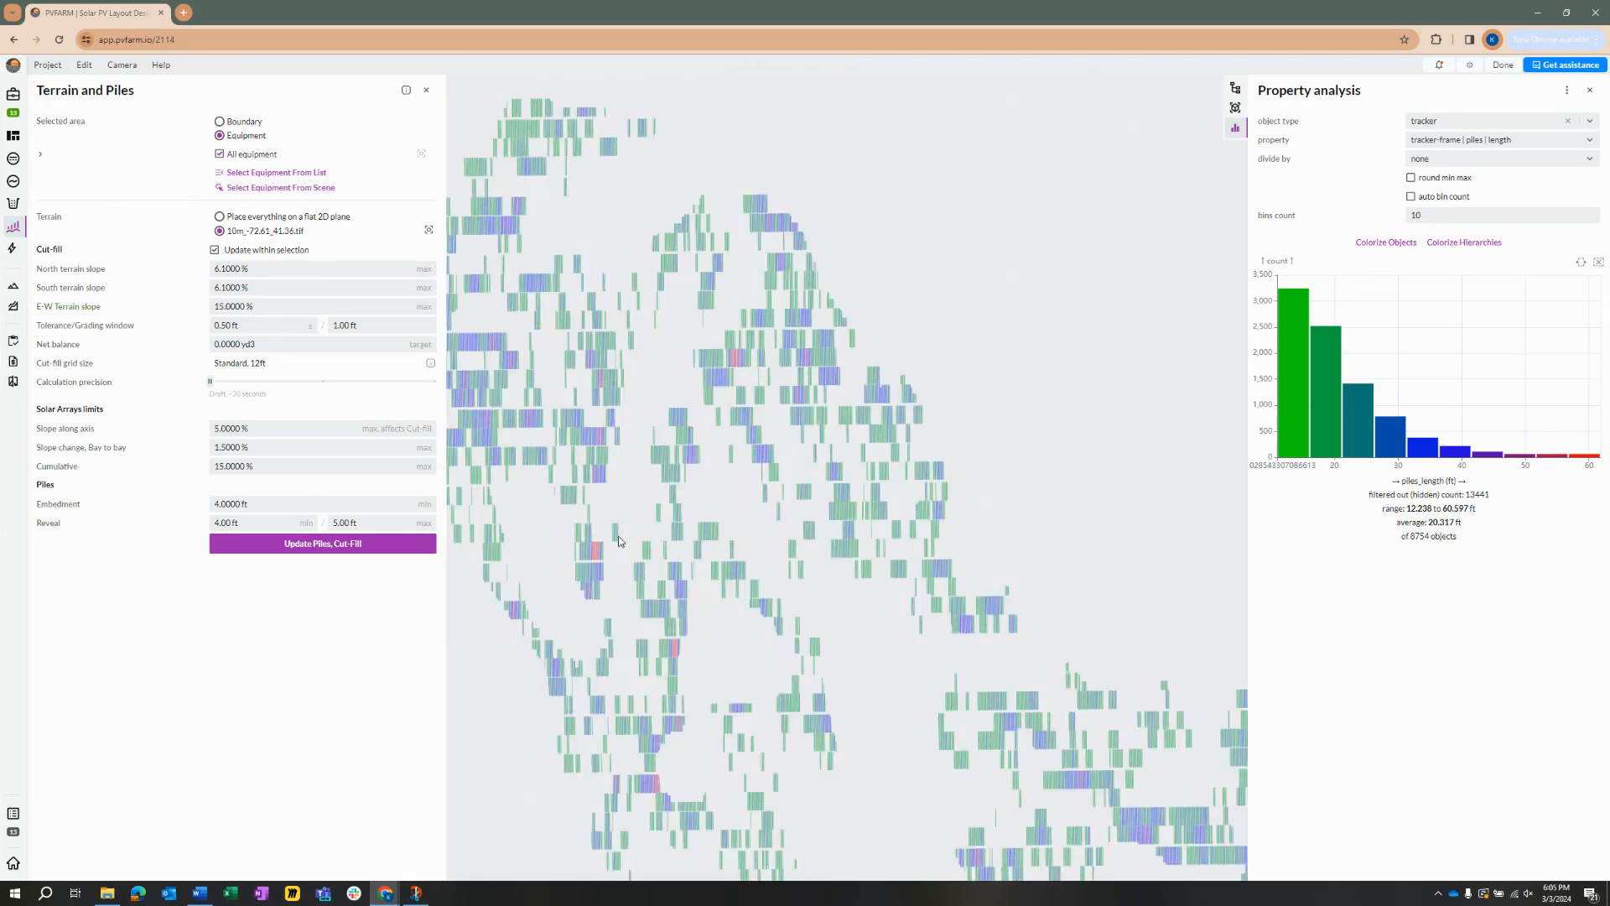
- Single out one tracker in the blue band of a tracker block so that it is shown alone in the scene
middle_click_drag(619, 541, 870, 342)
scroll(859, 612, "up", 10)
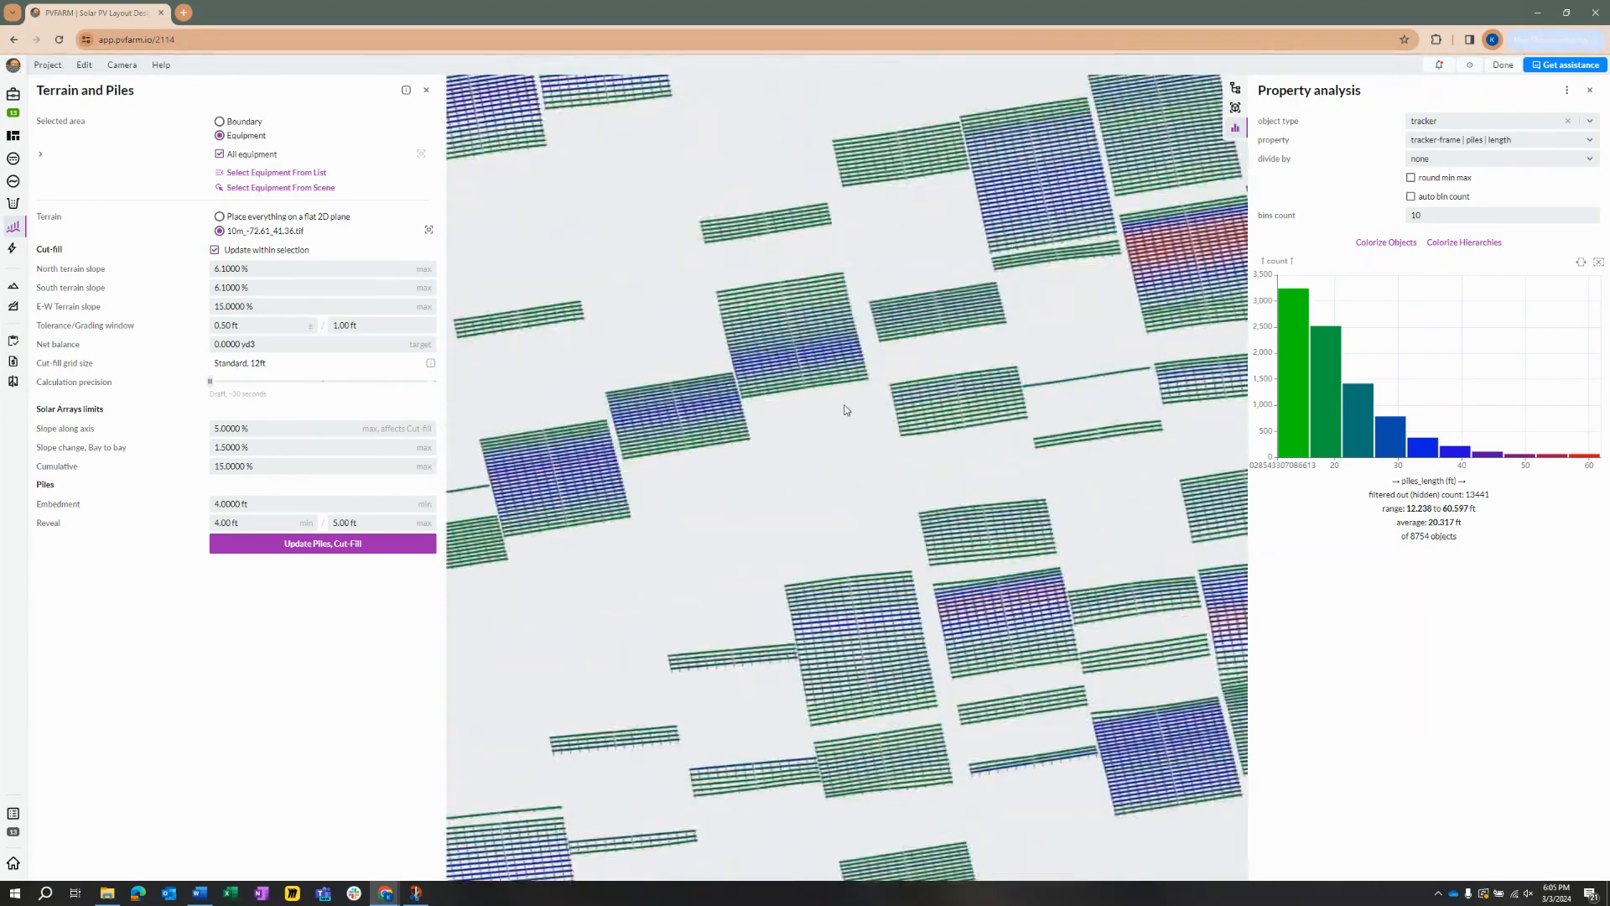
middle_click_drag(864, 630, 847, 582)
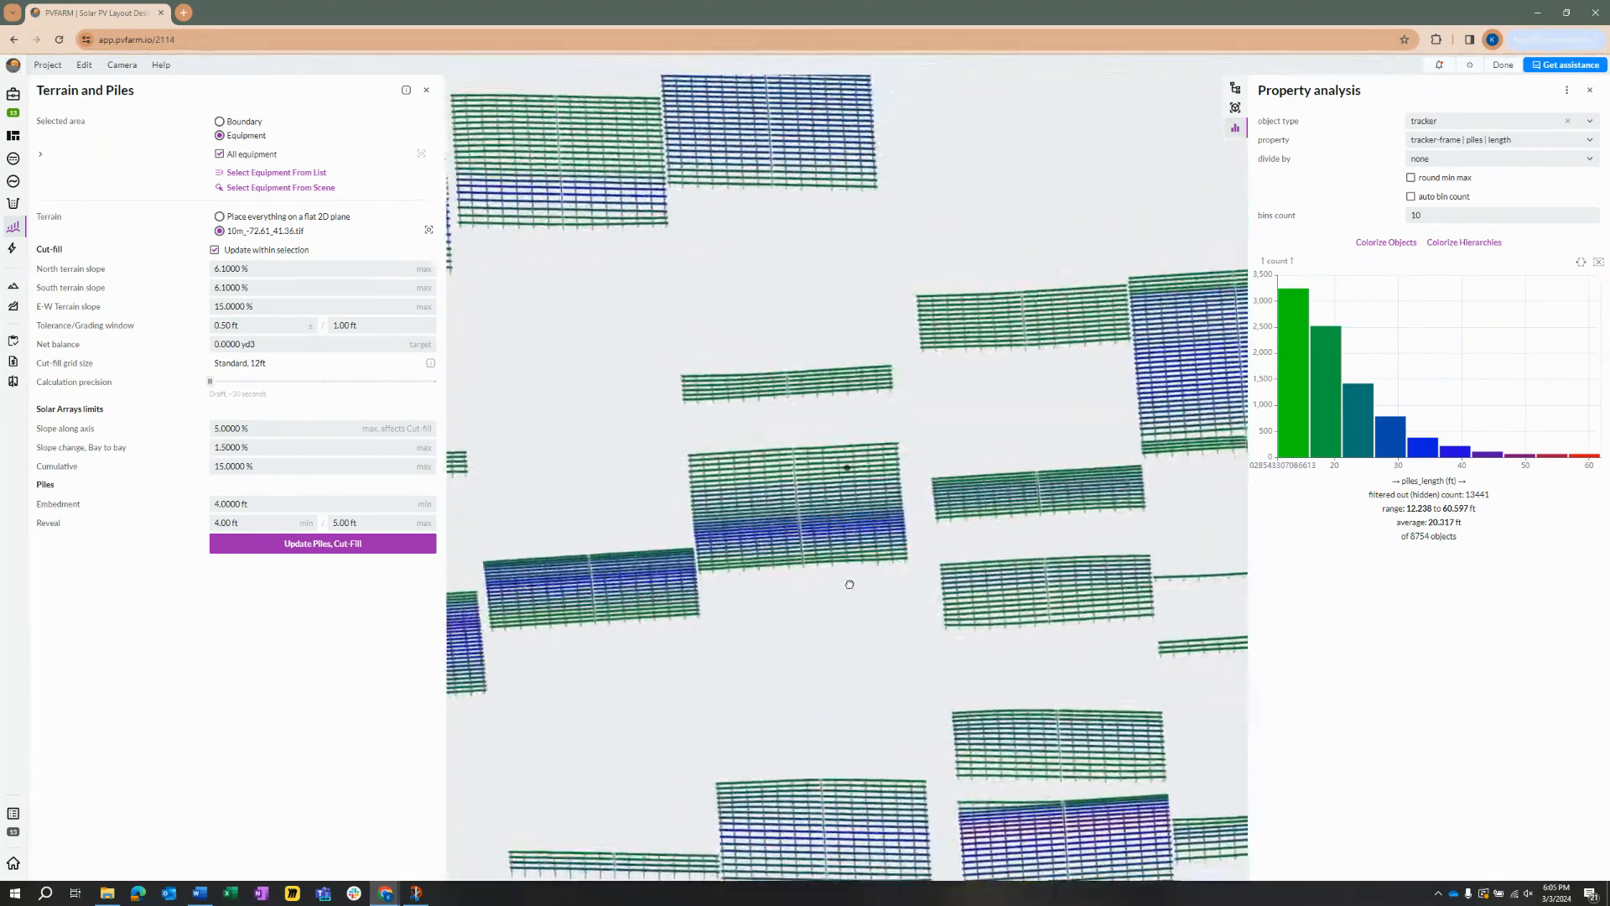
scroll(849, 558, "up", 3)
middle_click_drag(827, 507, 847, 562)
scroll(846, 561, "up", 3)
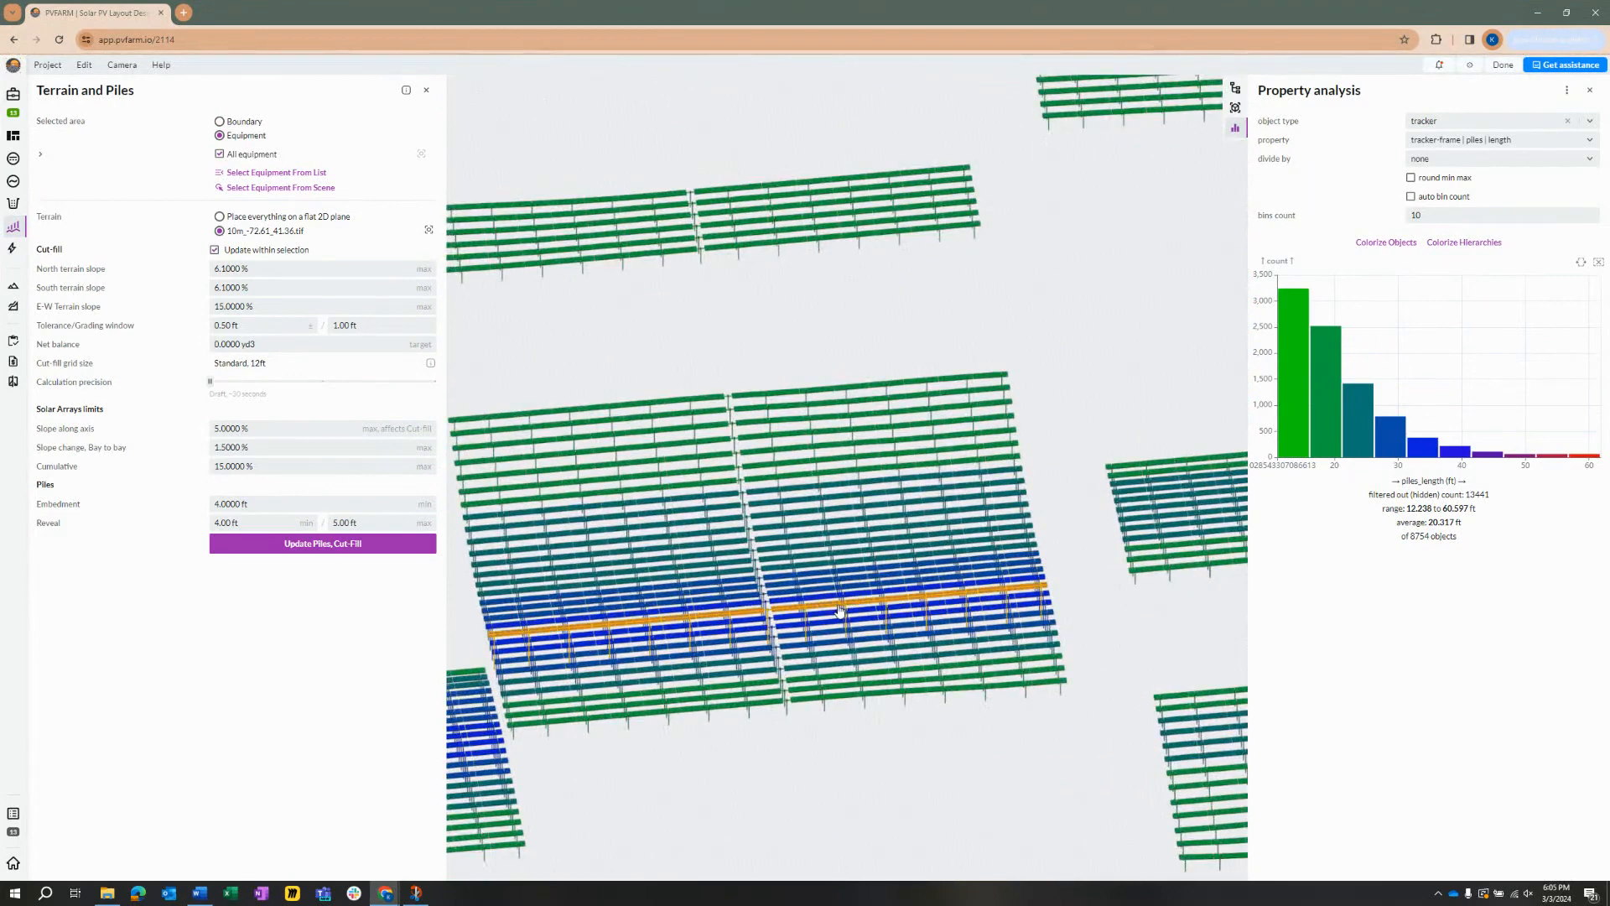
double_click(912, 622)
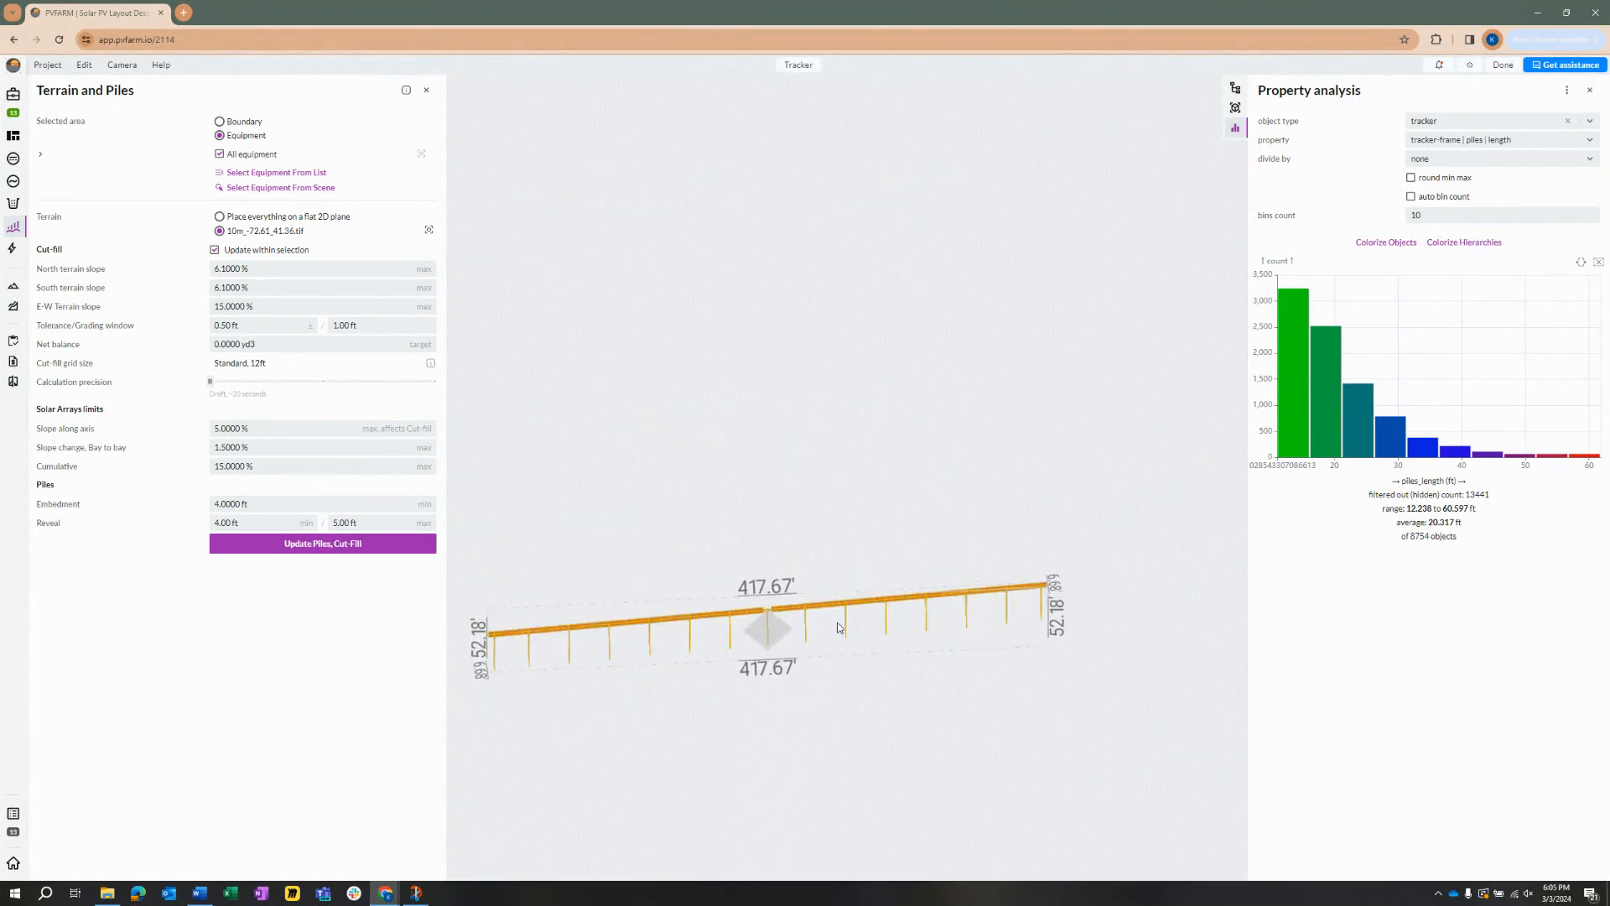
- Examine the isolated tracker's piles up close, checking how they extend from the frame along its length
mouse_move(947, 632)
middle_mouse_down()
mouse_move(956, 622)
mouse_move(943, 630)
middle_mouse_up()
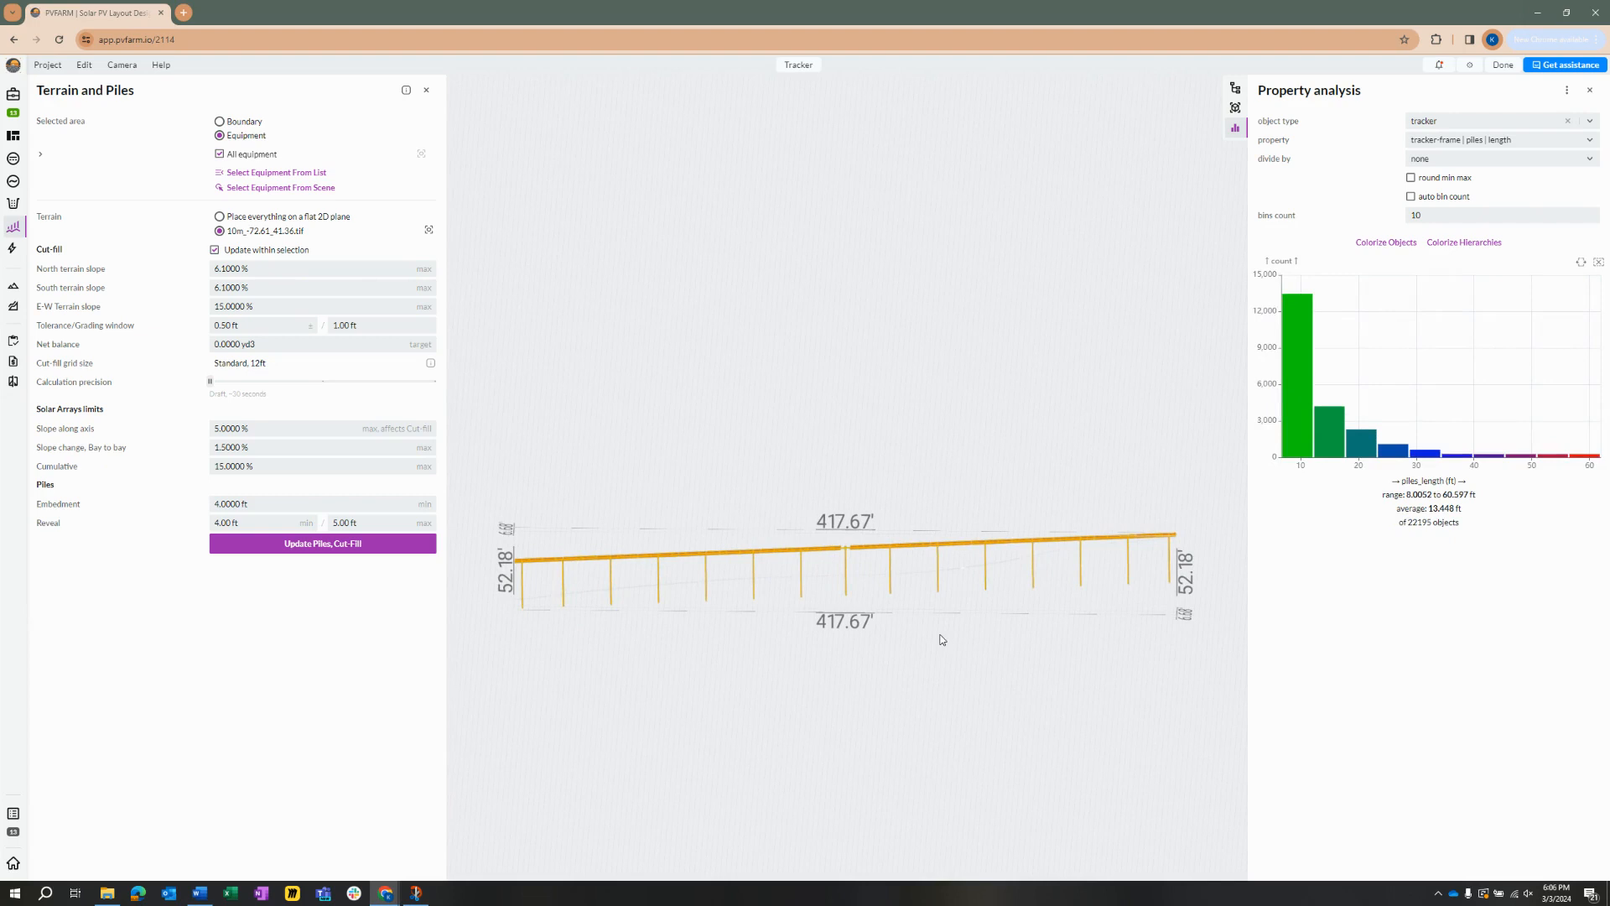
scroll(844, 620, "up", 2)
middle_click_drag(847, 619, 830, 608)
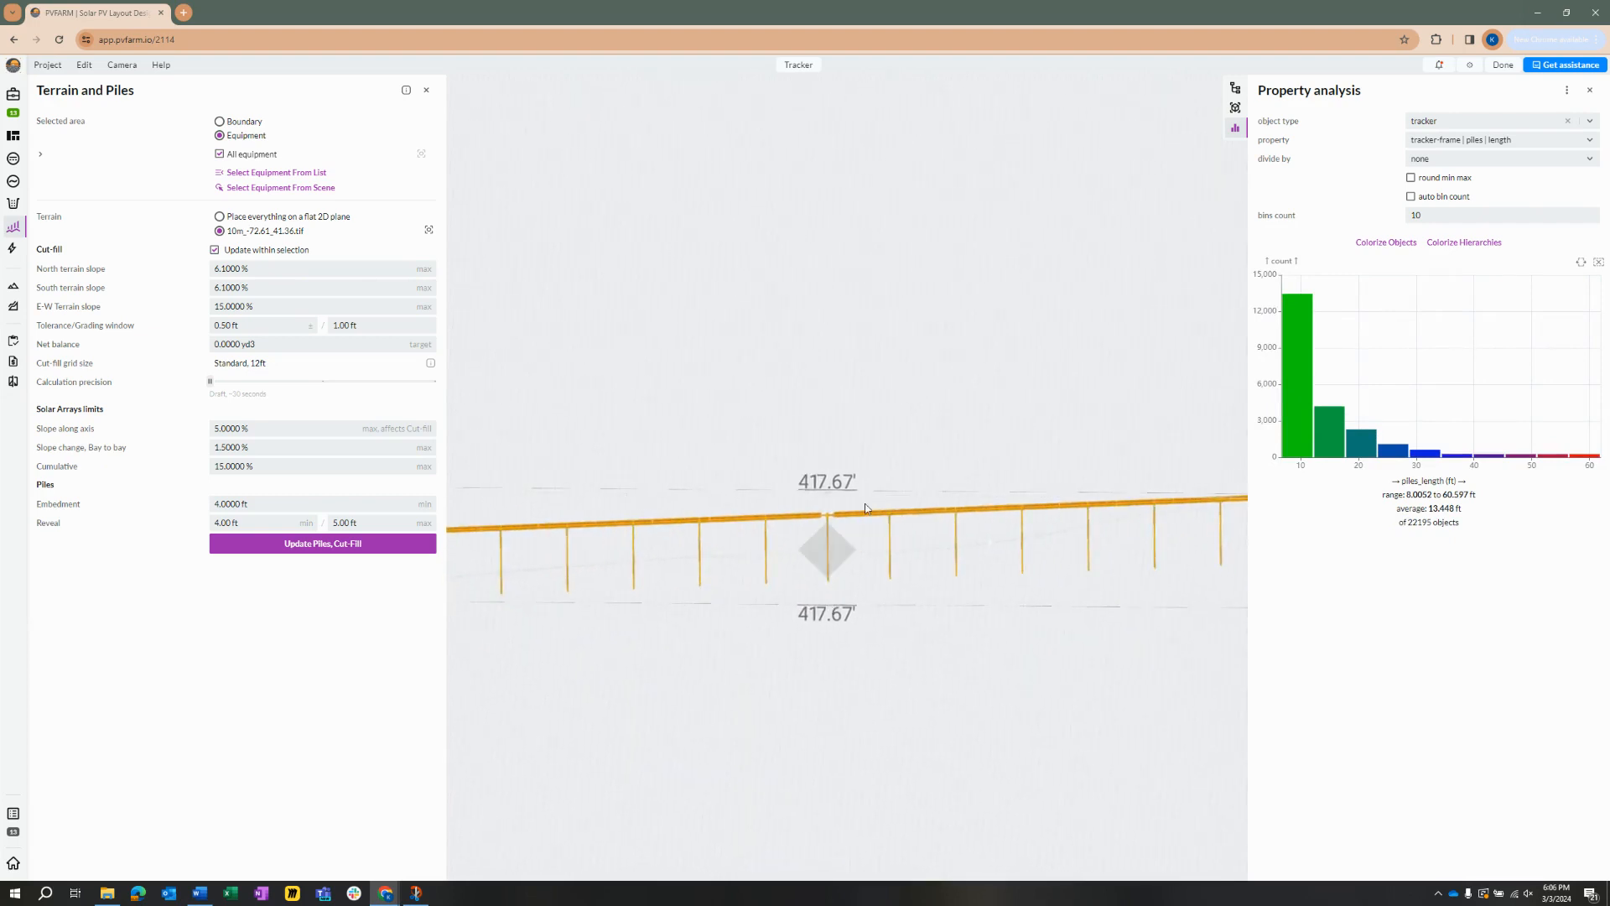
scroll(938, 683, "down", 3)
scroll(928, 650, "up", 3)
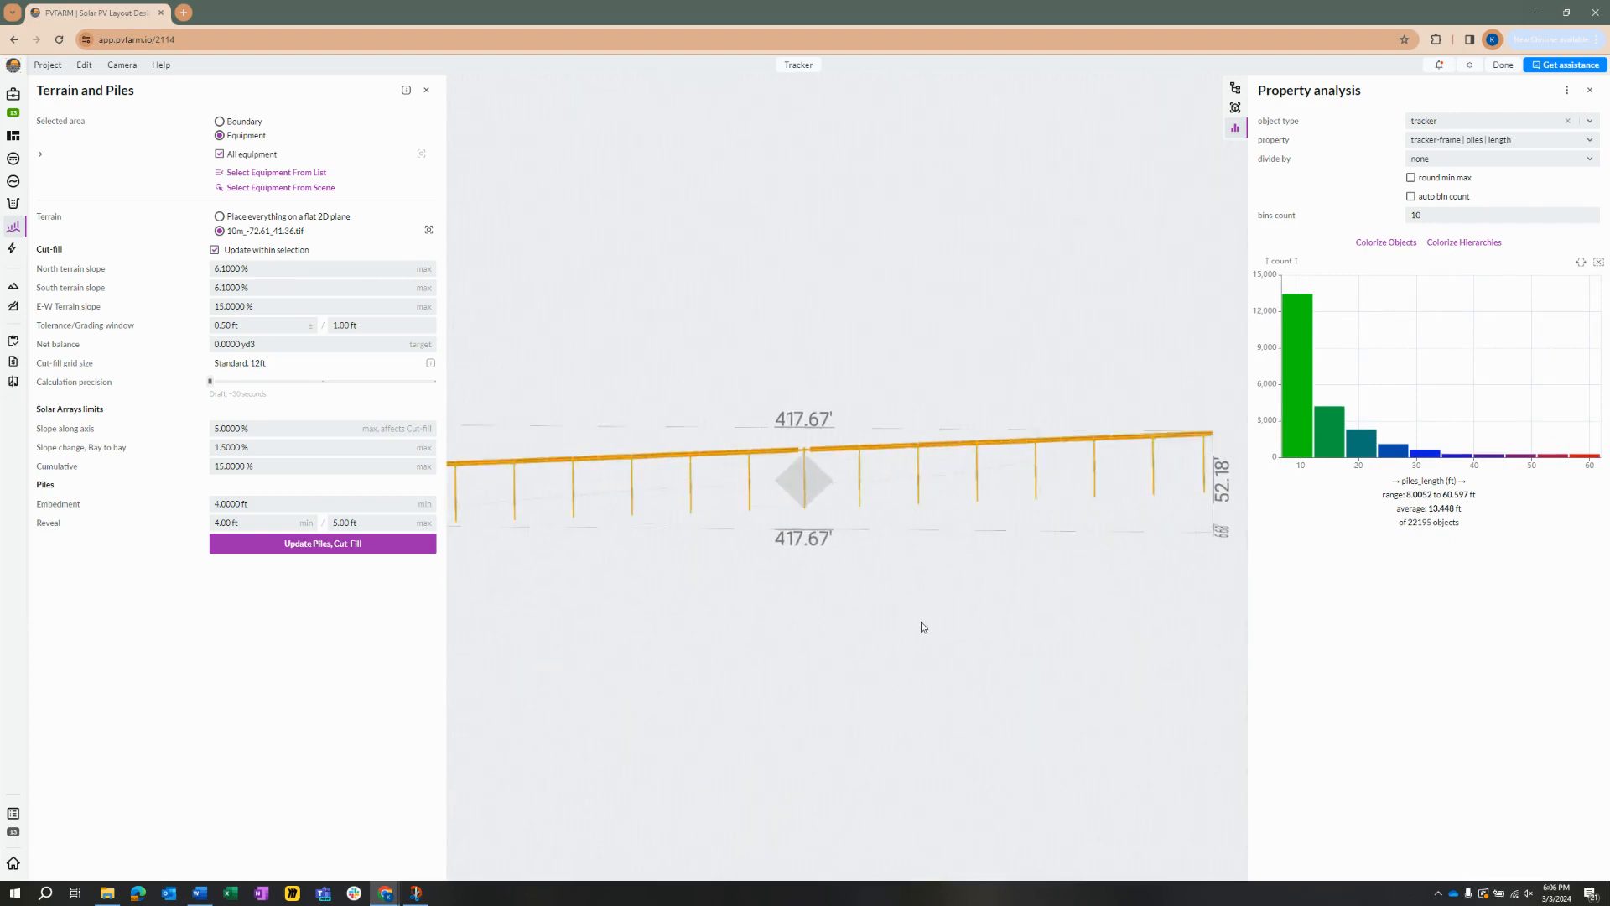
middle_click_drag(921, 622, 940, 623)
scroll(941, 631, "down", 1)
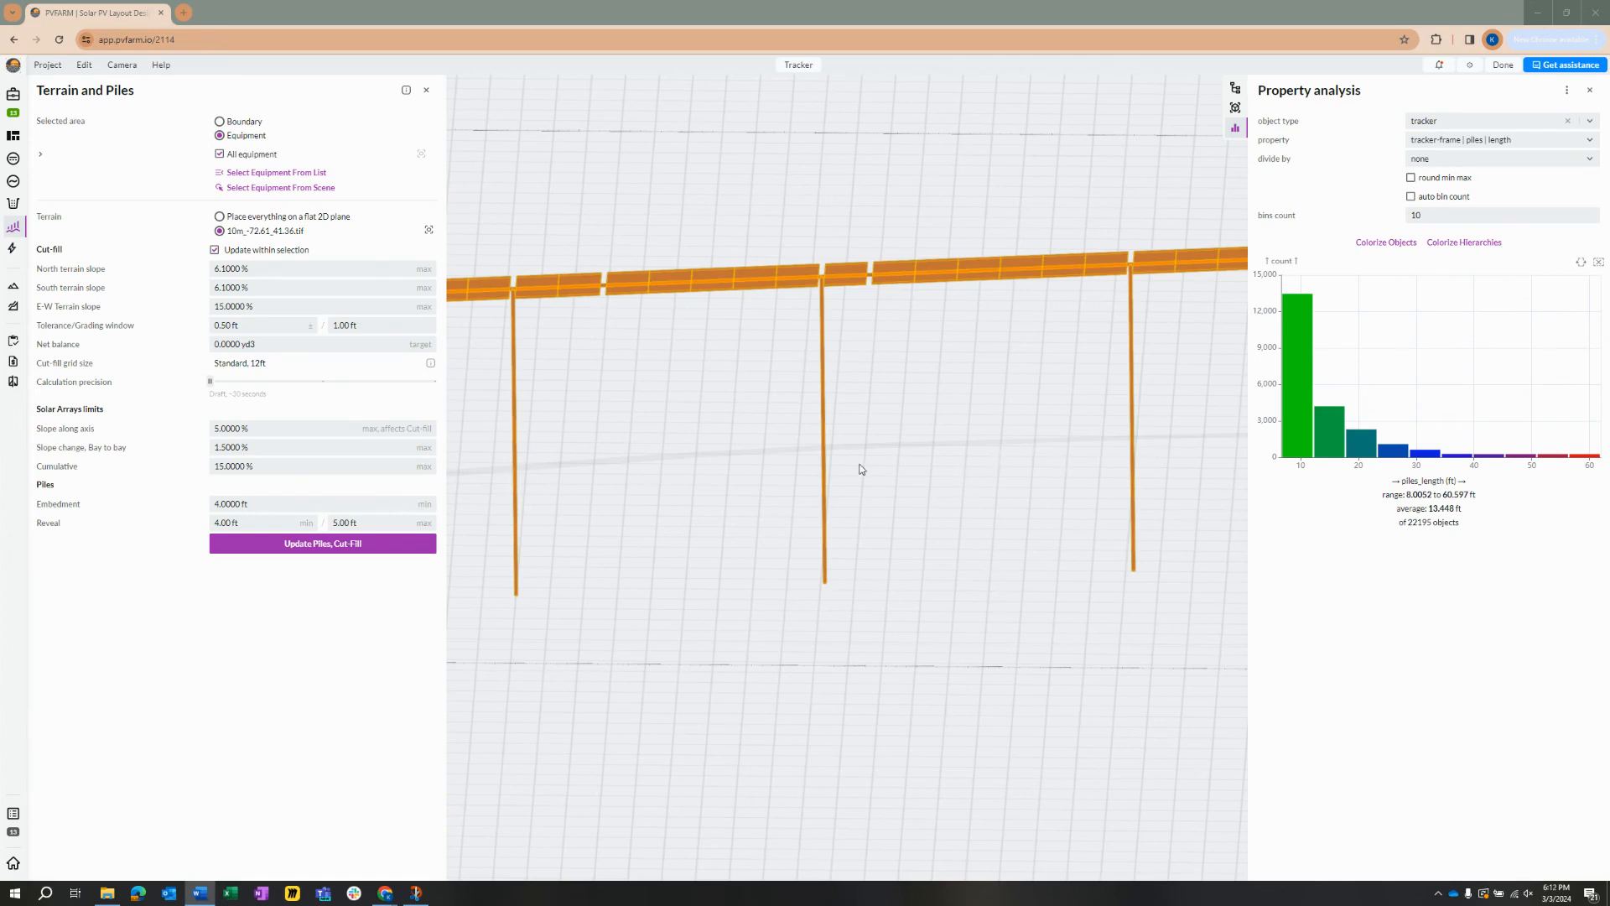
scroll(943, 473, "down", 2)
middle_click_drag(973, 473, 709, 426)
scroll(757, 526, "down", 1)
scroll(709, 426, "up", 2)
scroll(710, 426, "up", 1)
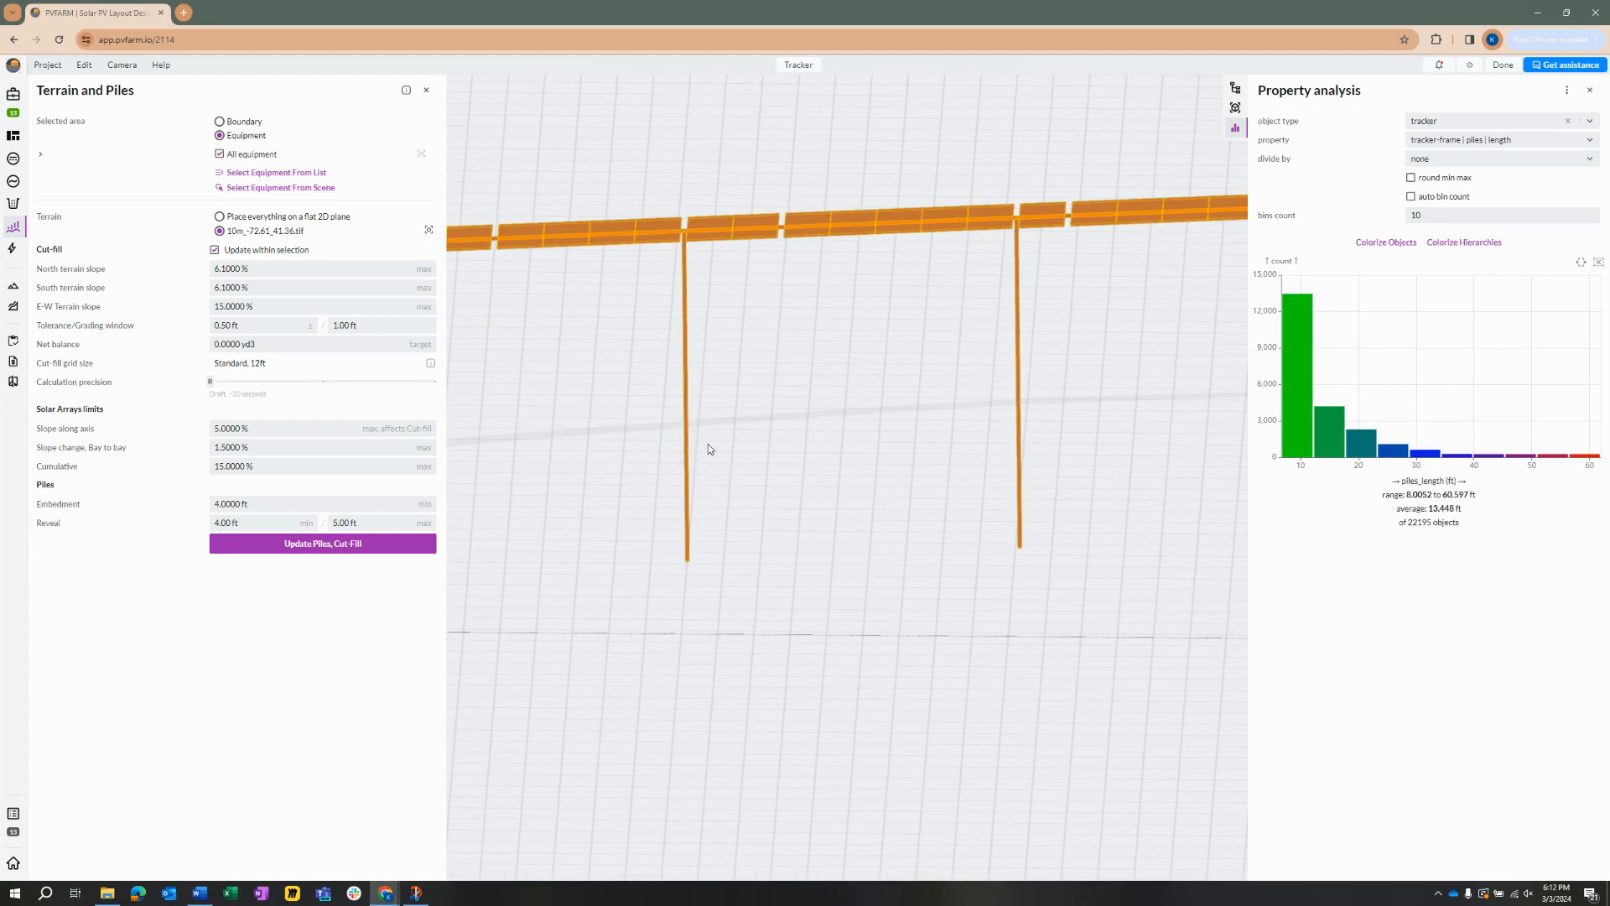
scroll(712, 533, "down", 1)
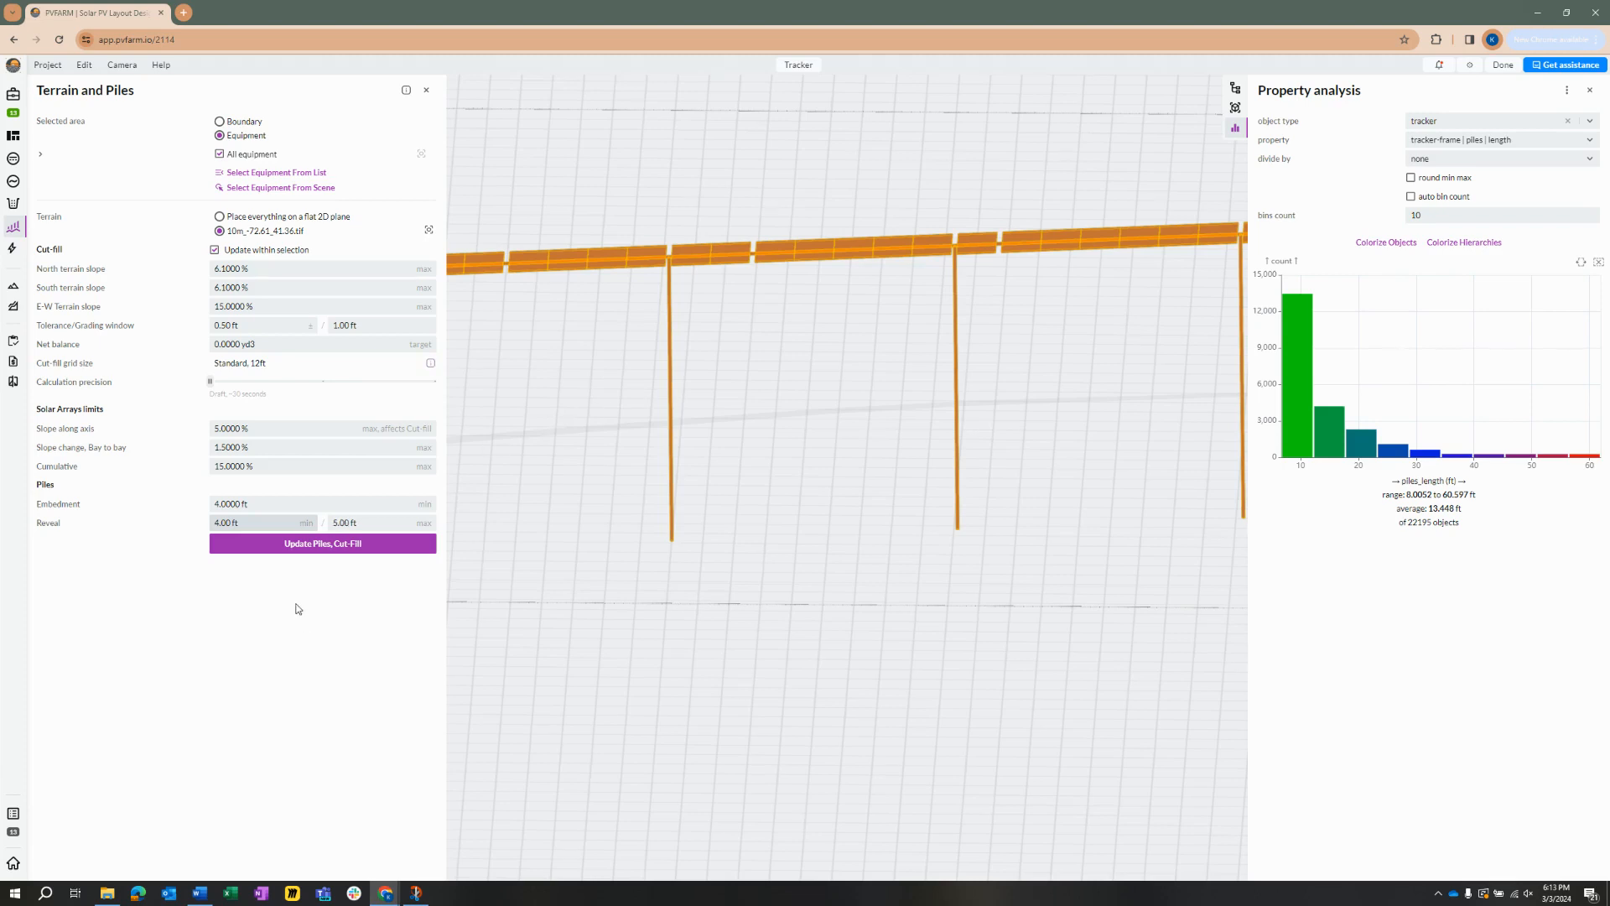
- Enter a maximum pile reveal of 5.5 ft, followed by a minimum pile reveal of 4.5 ft
left_click(386, 522)
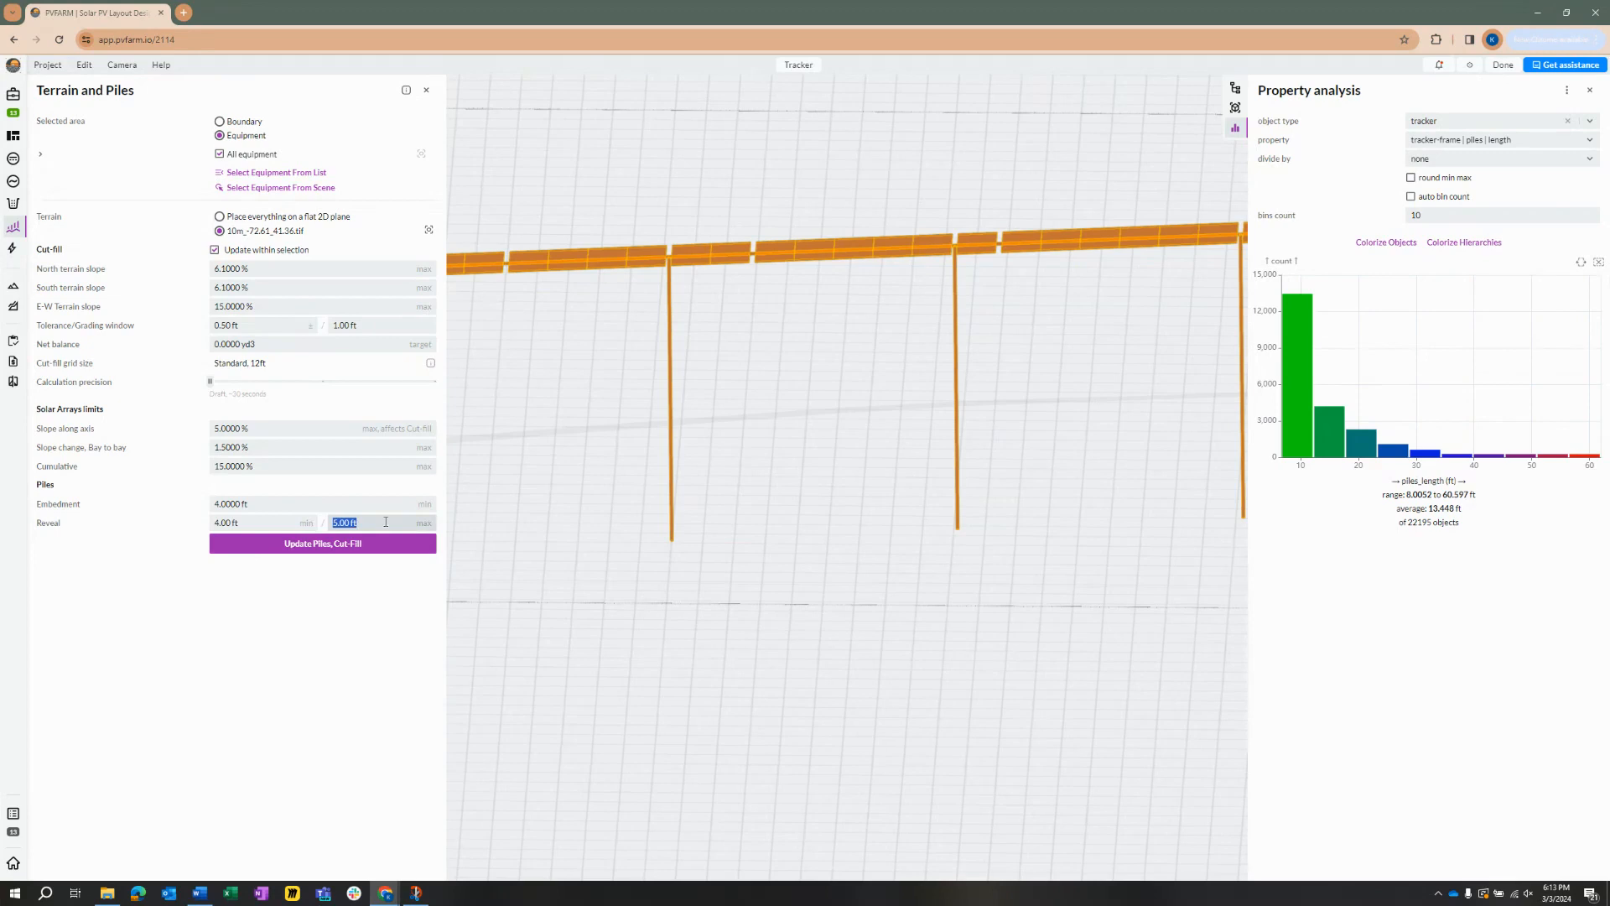
type("5.5")
left_click(384, 575)
left_click(265, 529)
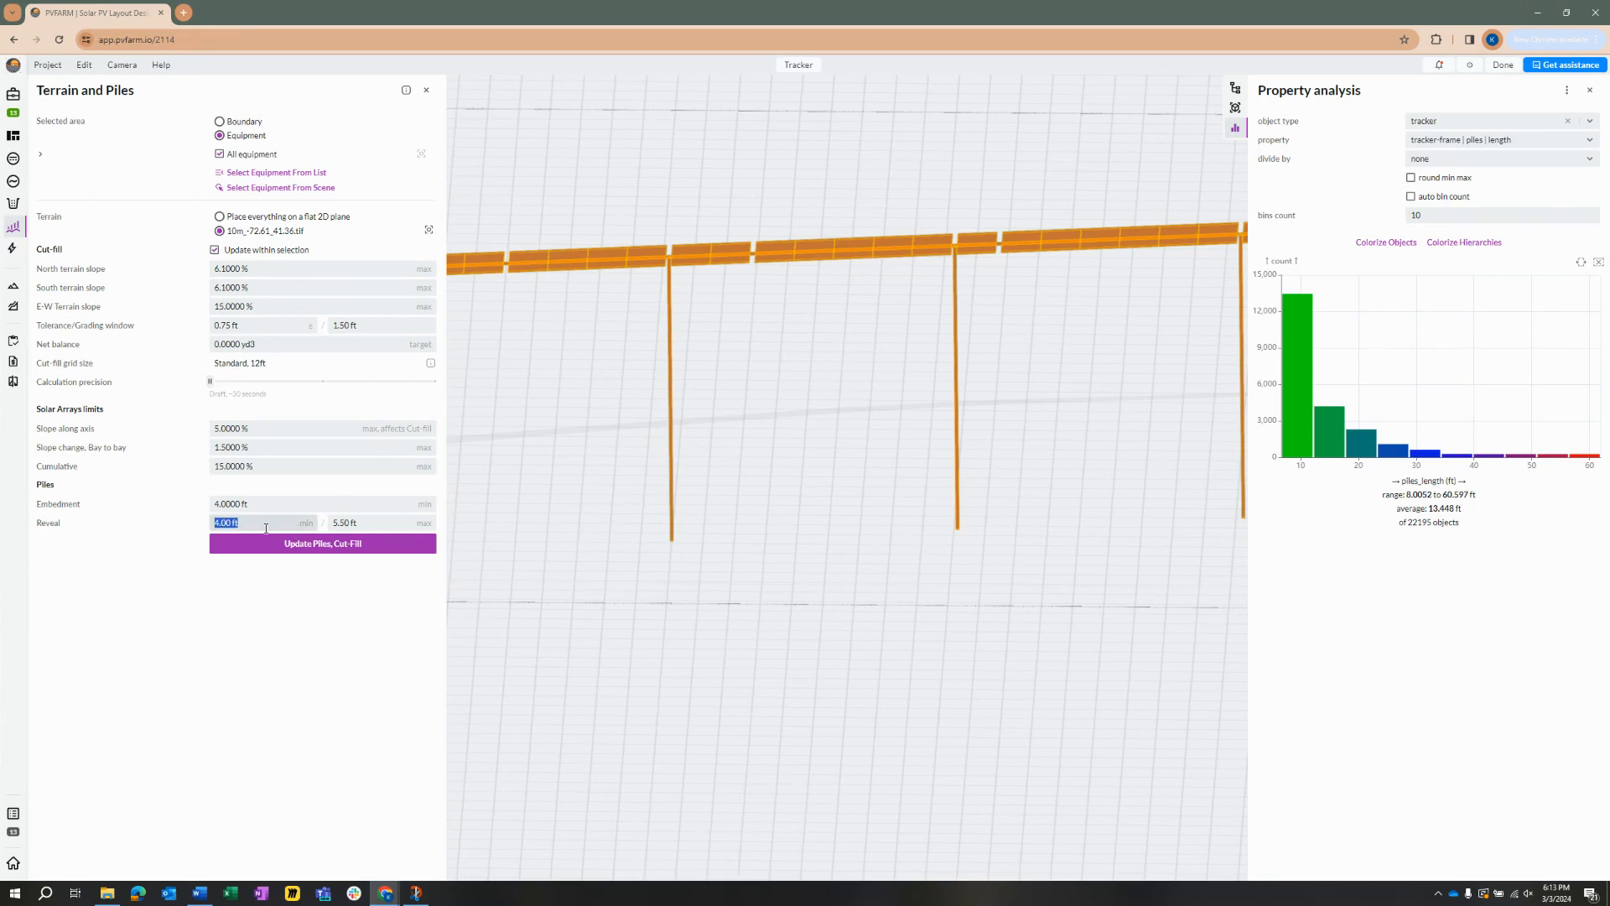
type("4.5")
key("Return")
- Keep the standard 12 ft cut-fill grid size and raise the calculation precision to Medium
left_click_drag(36, 371, 99, 369)
left_click(269, 373)
left_click_drag(216, 370, 273, 377)
left_click(319, 380)
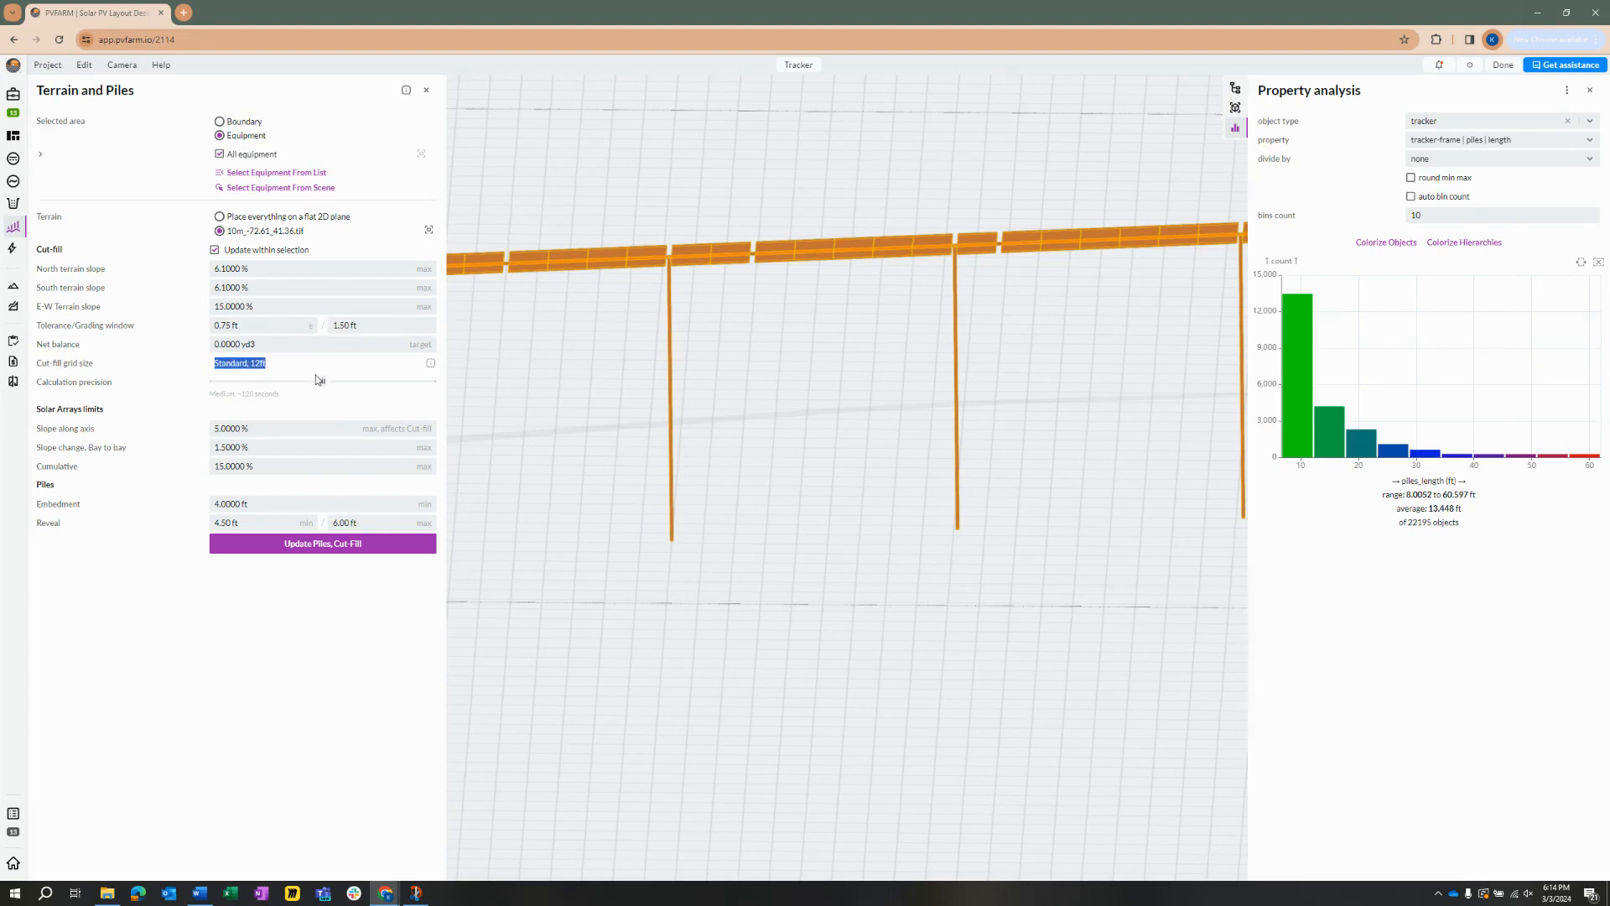
left_click(319, 381)
mouse_move(429, 367)
scroll(855, 559, "down", 2)
scroll(738, 451, "down", 2)
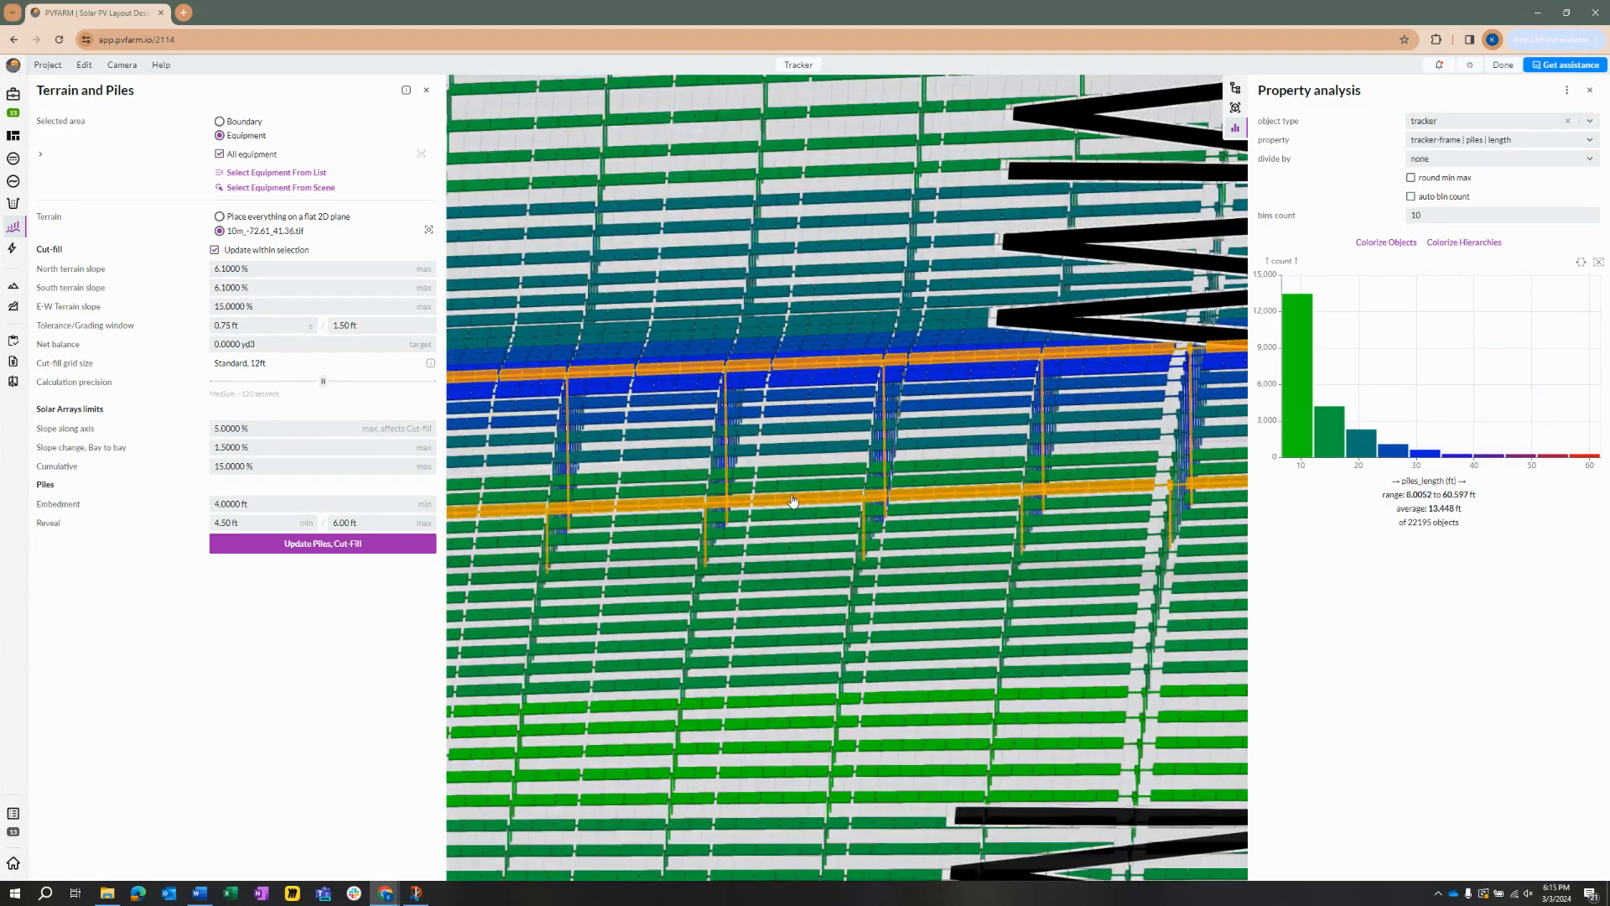
- Pick all the filtered long-pile trackers across the site from the scene as the equipment for the terrain and pile calculation
scroll(884, 479, "down", 9)
middle_click_drag(838, 481, 738, 396)
key("t")
scroll(839, 543, "down", 8)
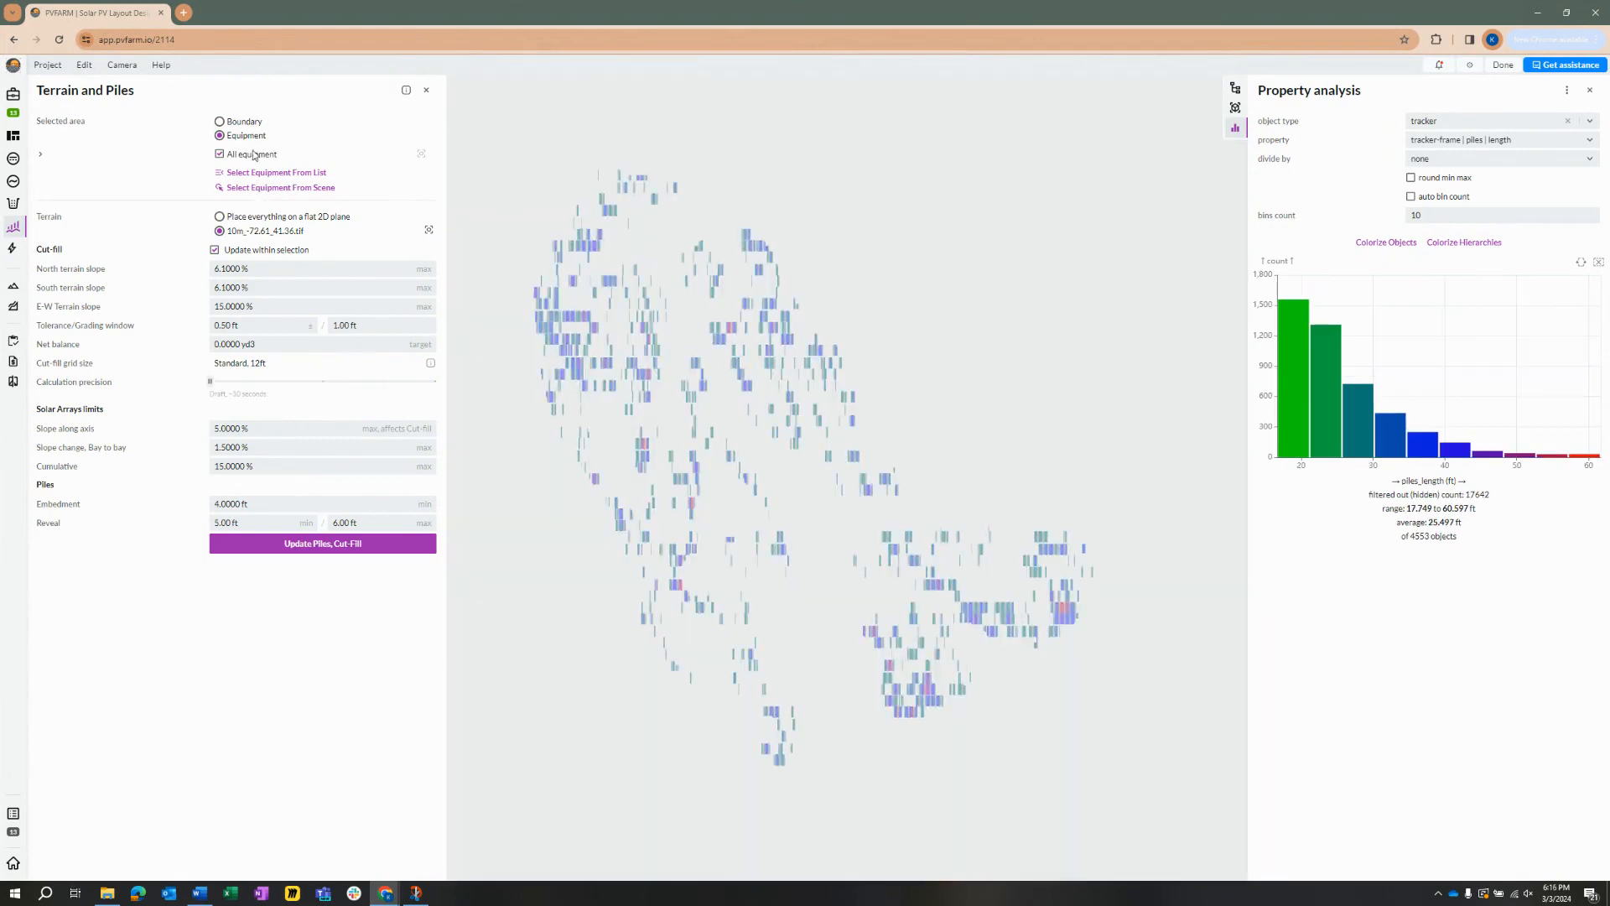
left_click(244, 188)
scroll(558, 295, "down", 2)
left_click_drag(491, 173, 660, 360)
left_click_drag(1038, 742, 1089, 753)
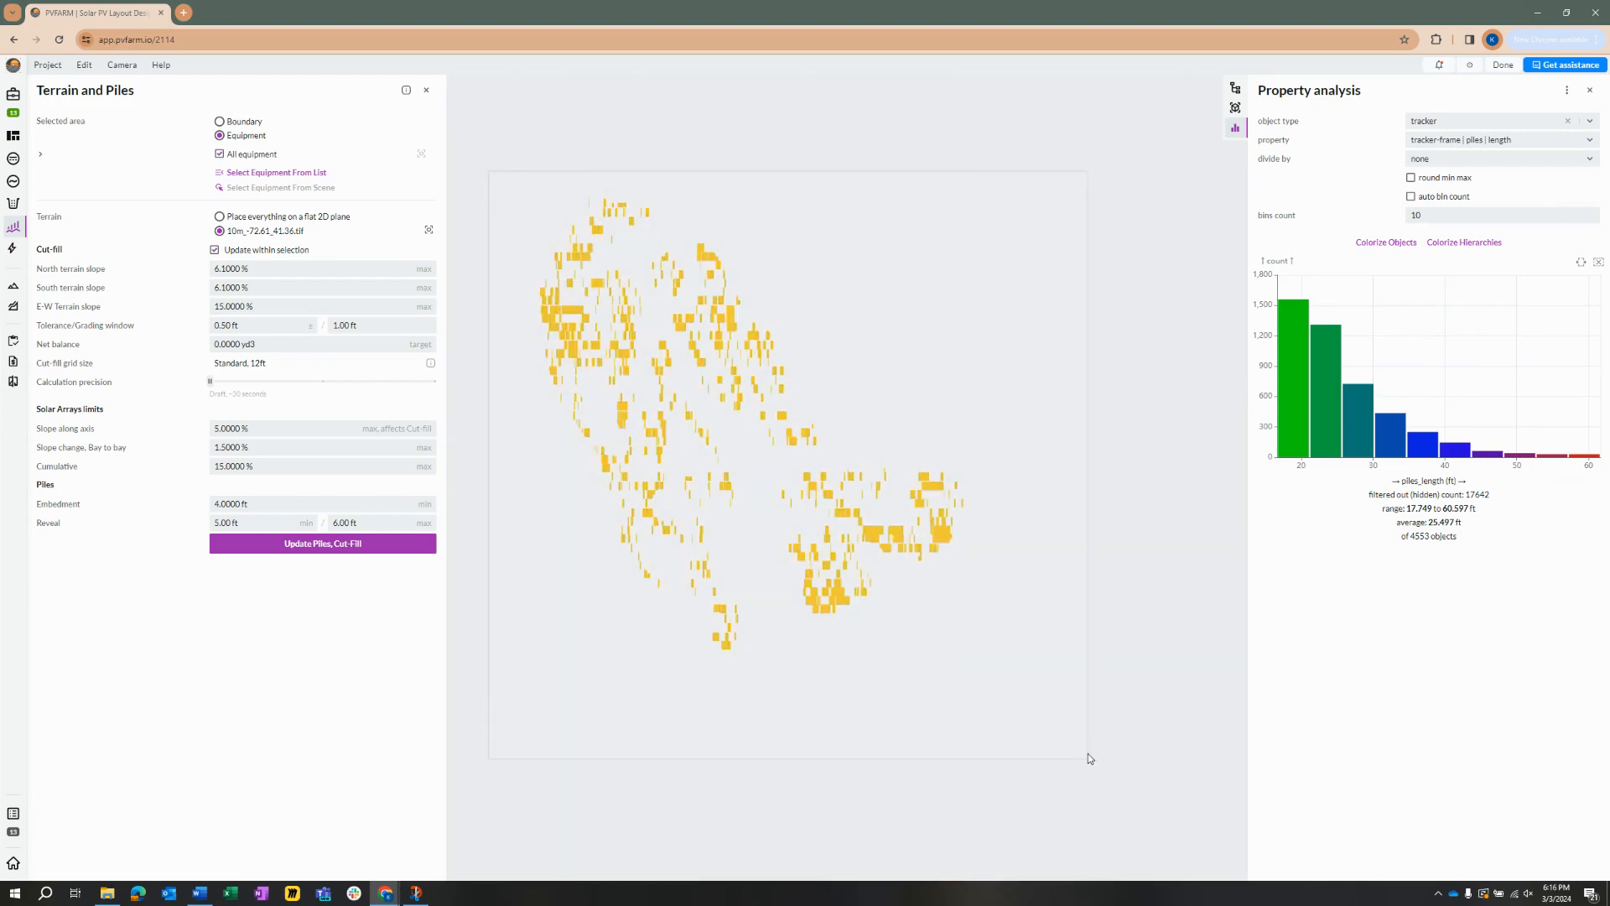
- Set the pile reveal to a 4 ft minimum and 5 ft maximum, and update the piles and cut-fill
left_click(250, 521)
type("4")
key("Tab")
type("5")
left_click(365, 604)
left_click(346, 545)
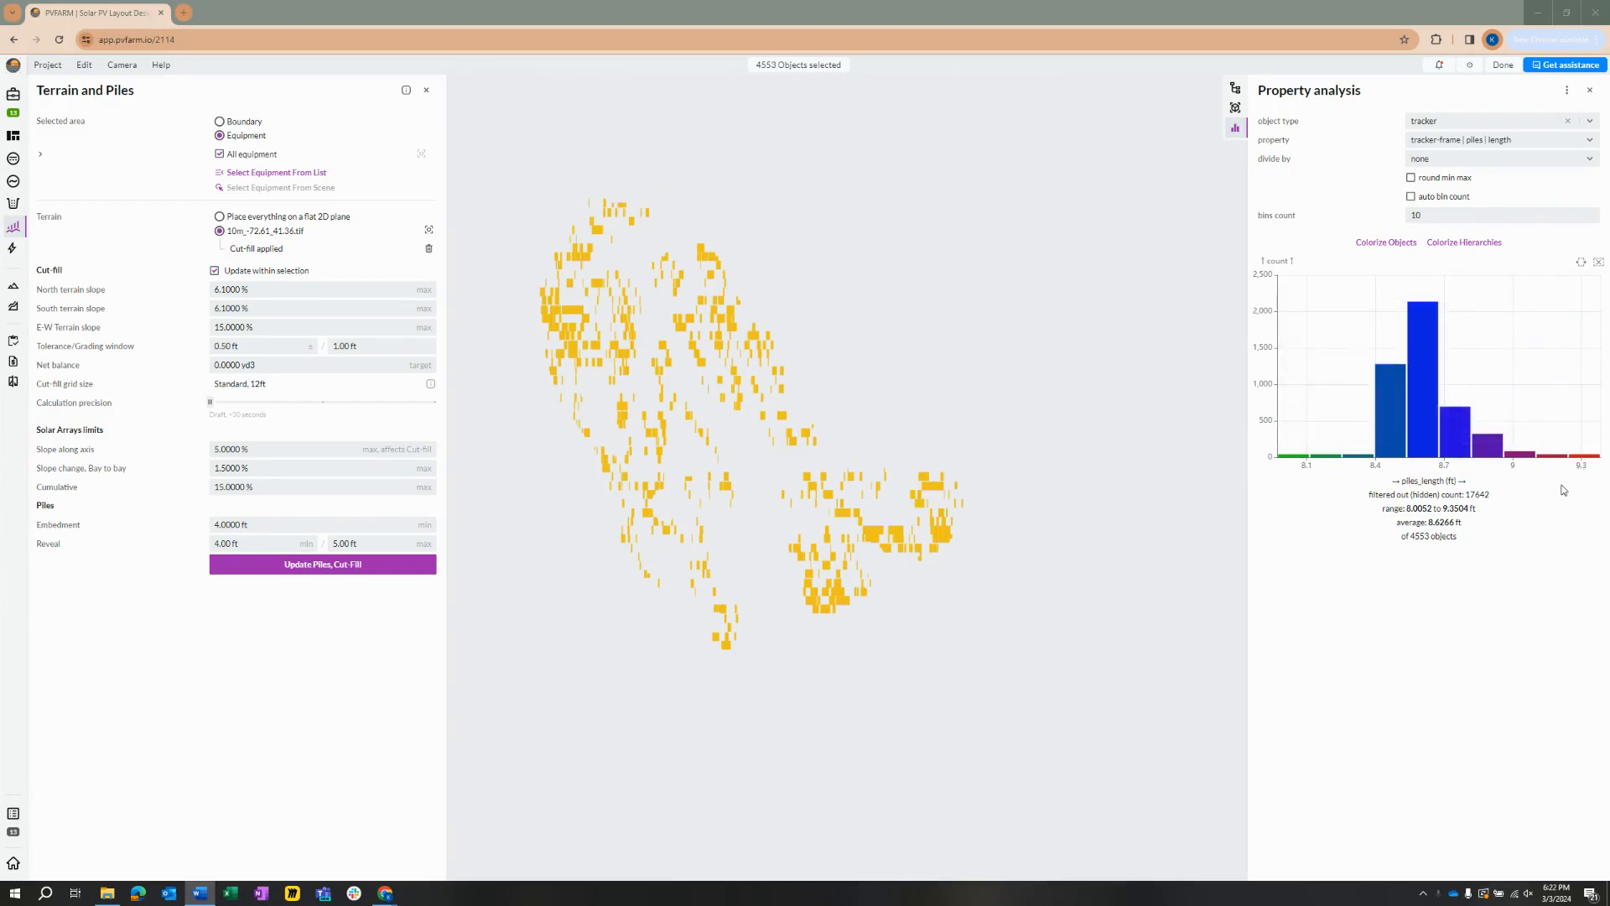
- Focus the view on a single tracker among the recalculated long-pile trackers
scroll(568, 431, "up", 6)
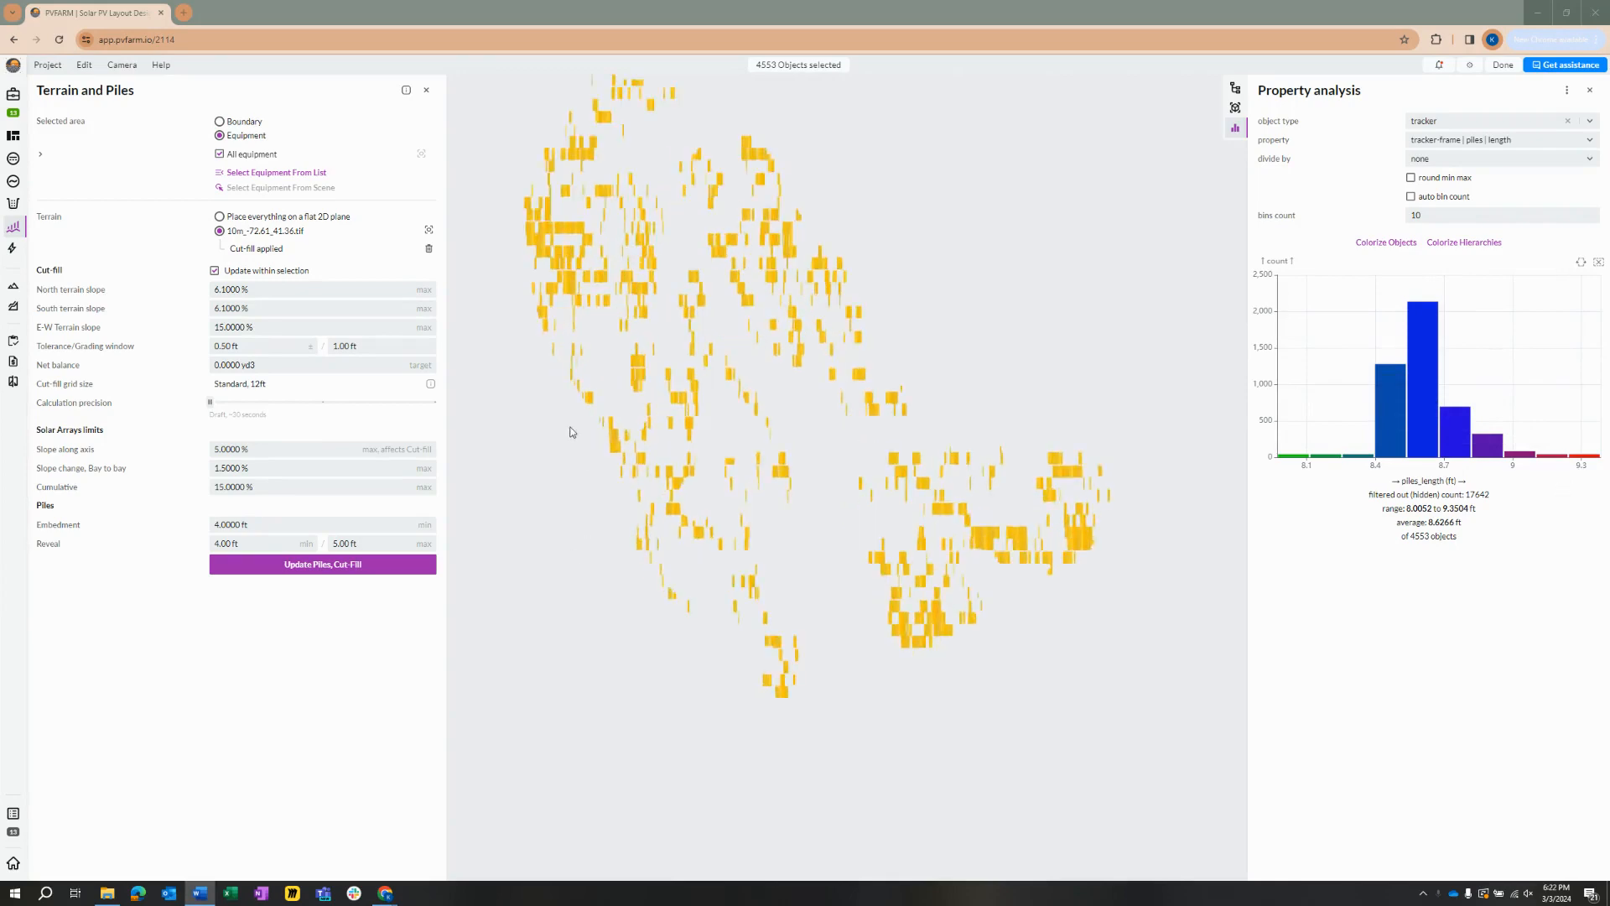
scroll(767, 402, "up", 6)
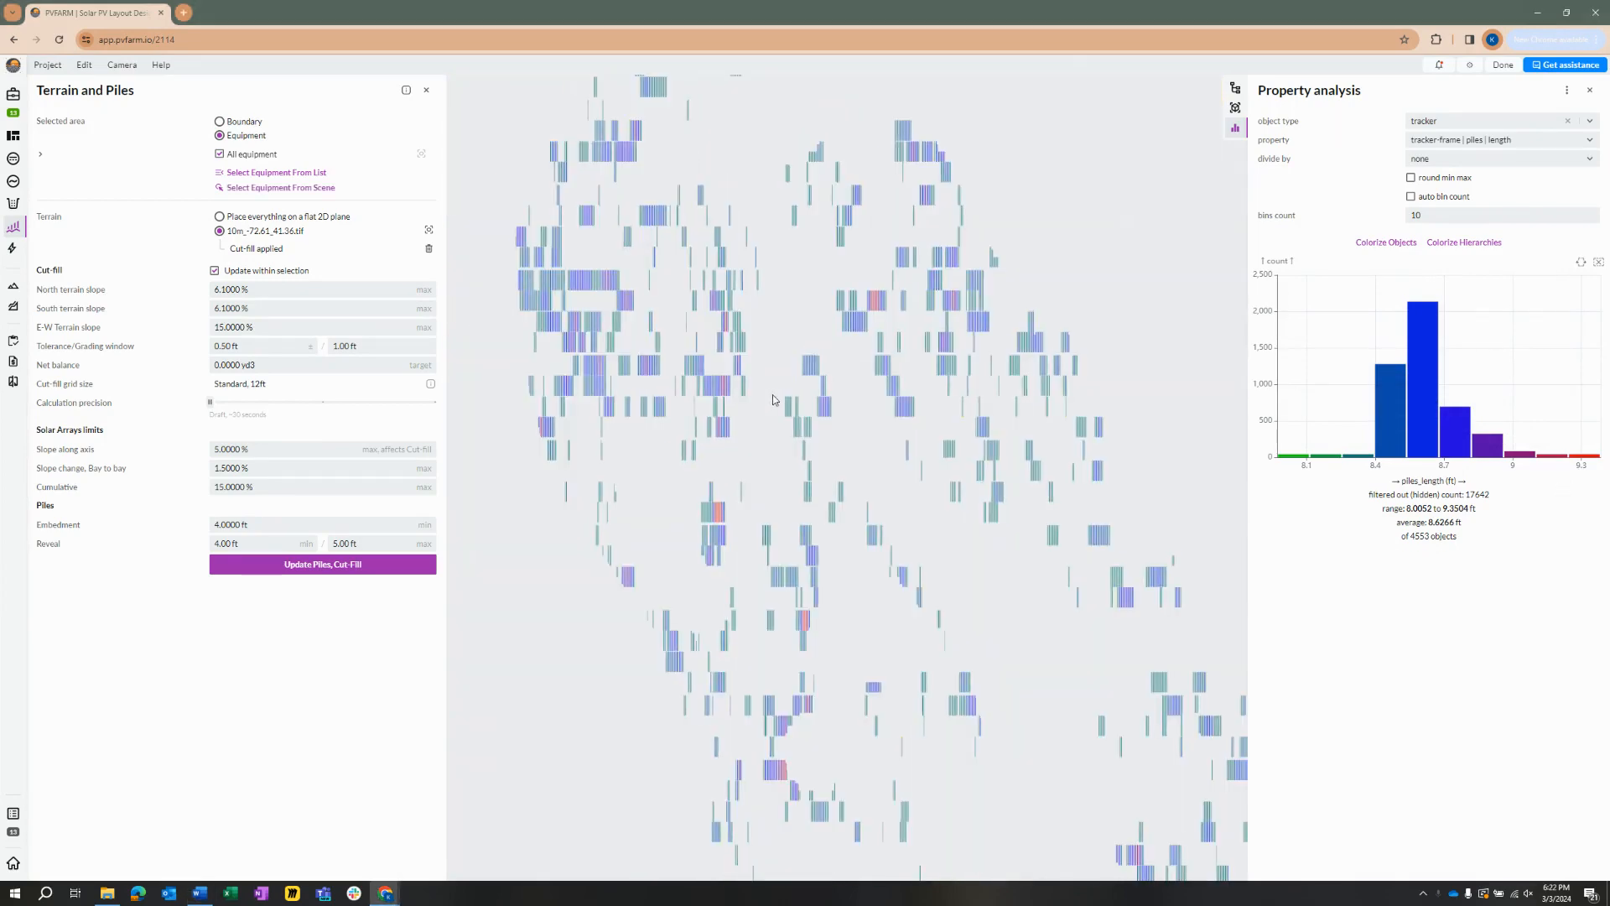
left_click_drag(813, 406, 625, 210)
scroll(1006, 503, "down", 3)
scroll(1035, 613, "up", 3)
left_click_drag(1035, 611, 1198, 648)
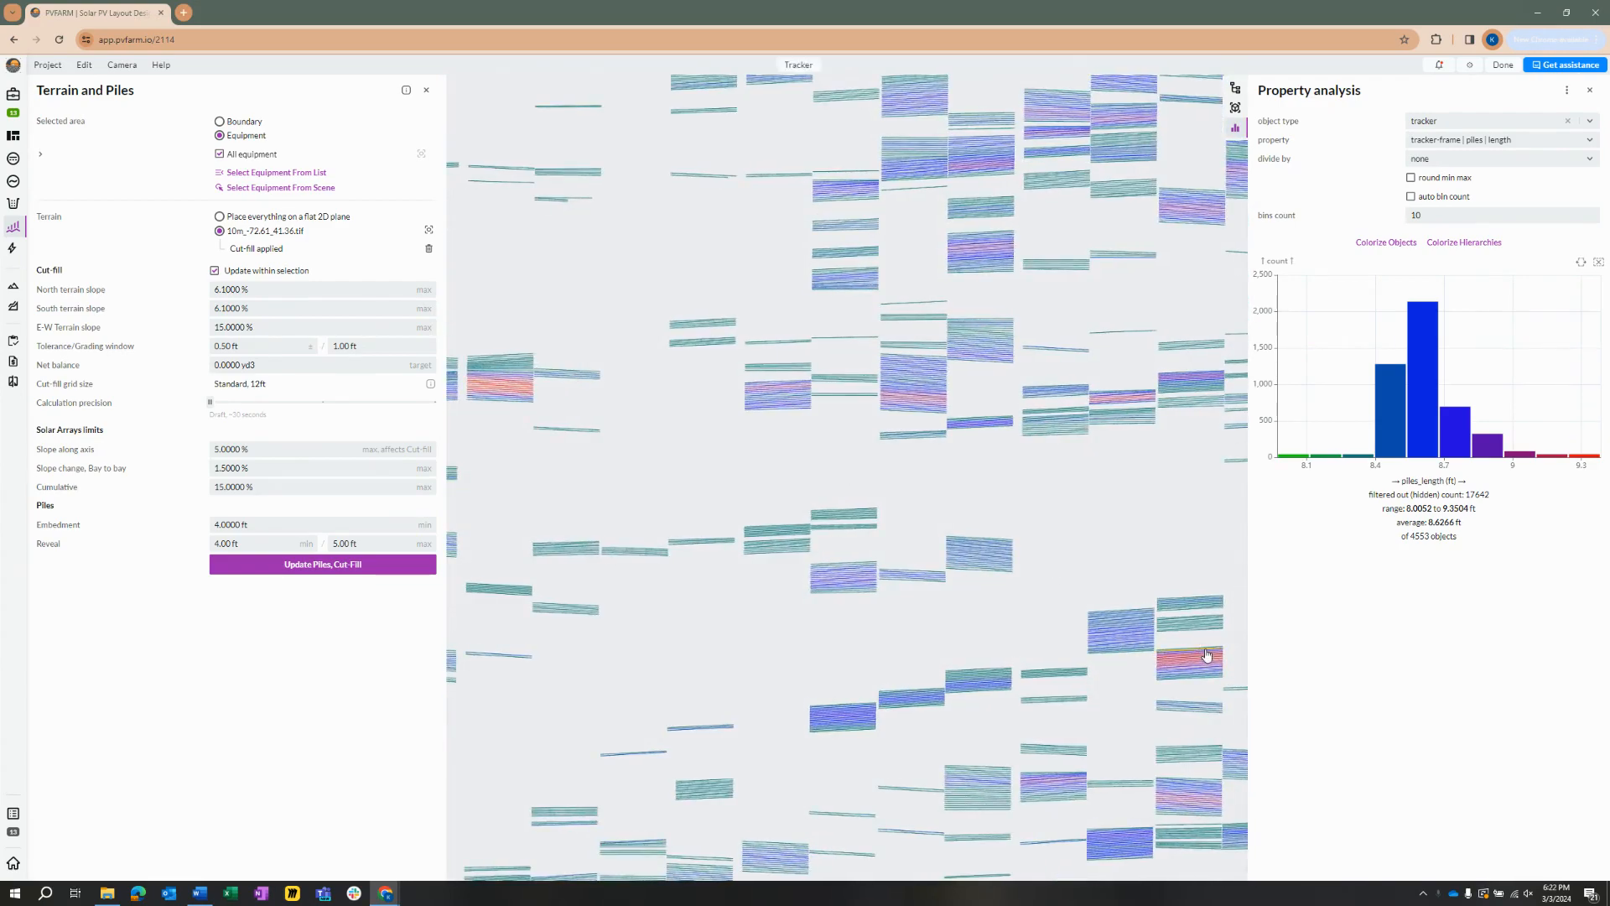
double_click(1065, 670)
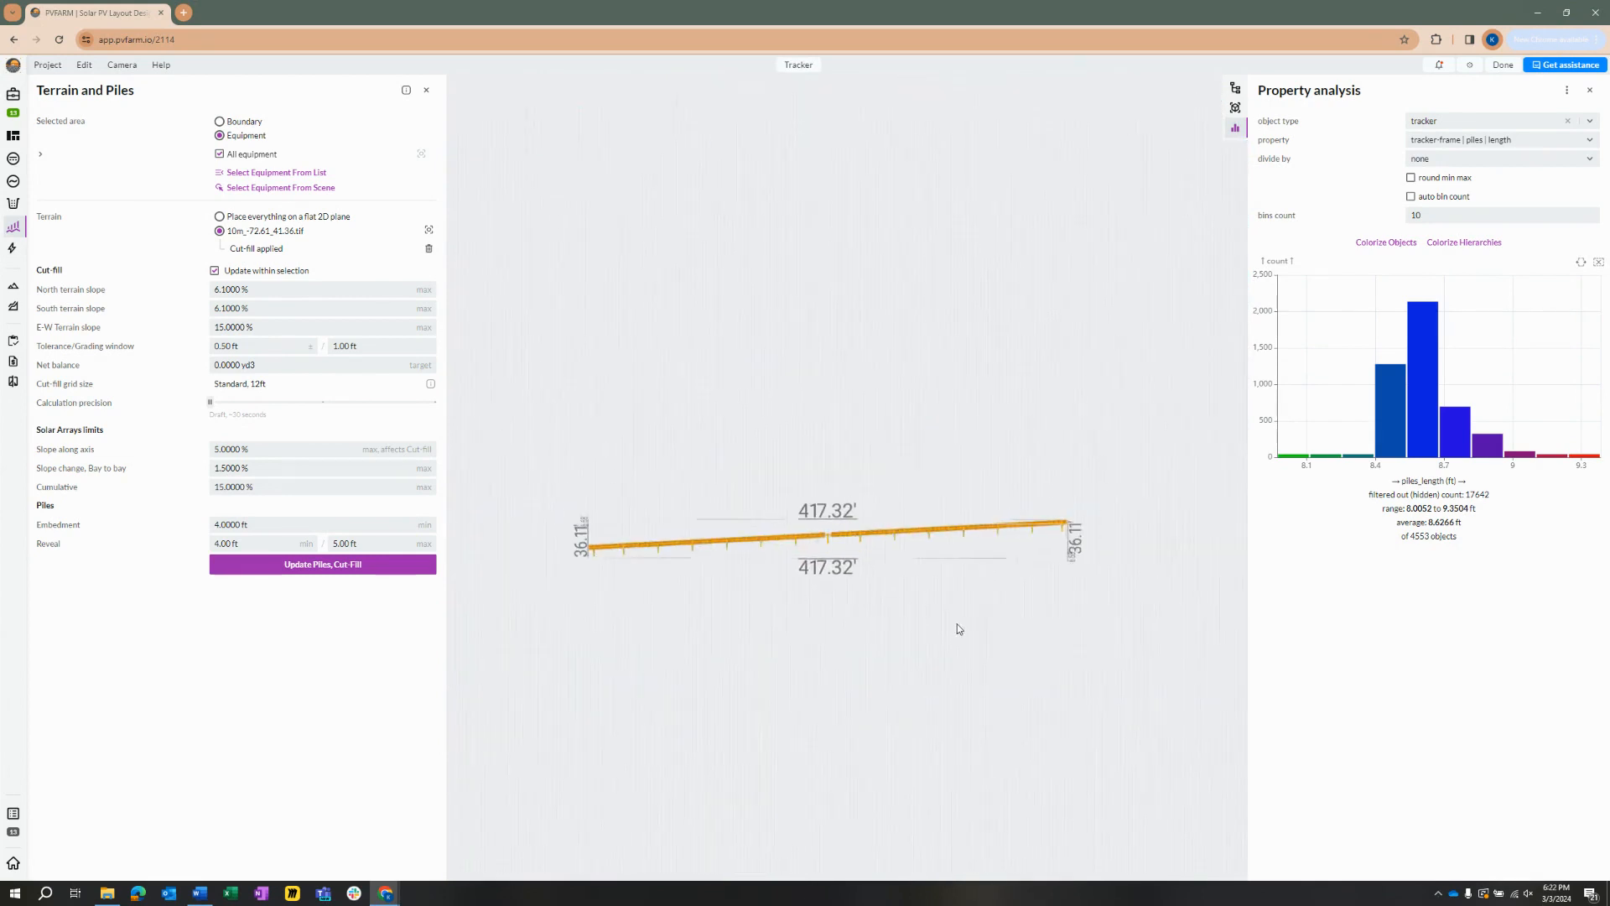
- Show all hidden objects in the scene again
left_click(84, 64)
mouse_move(93, 145)
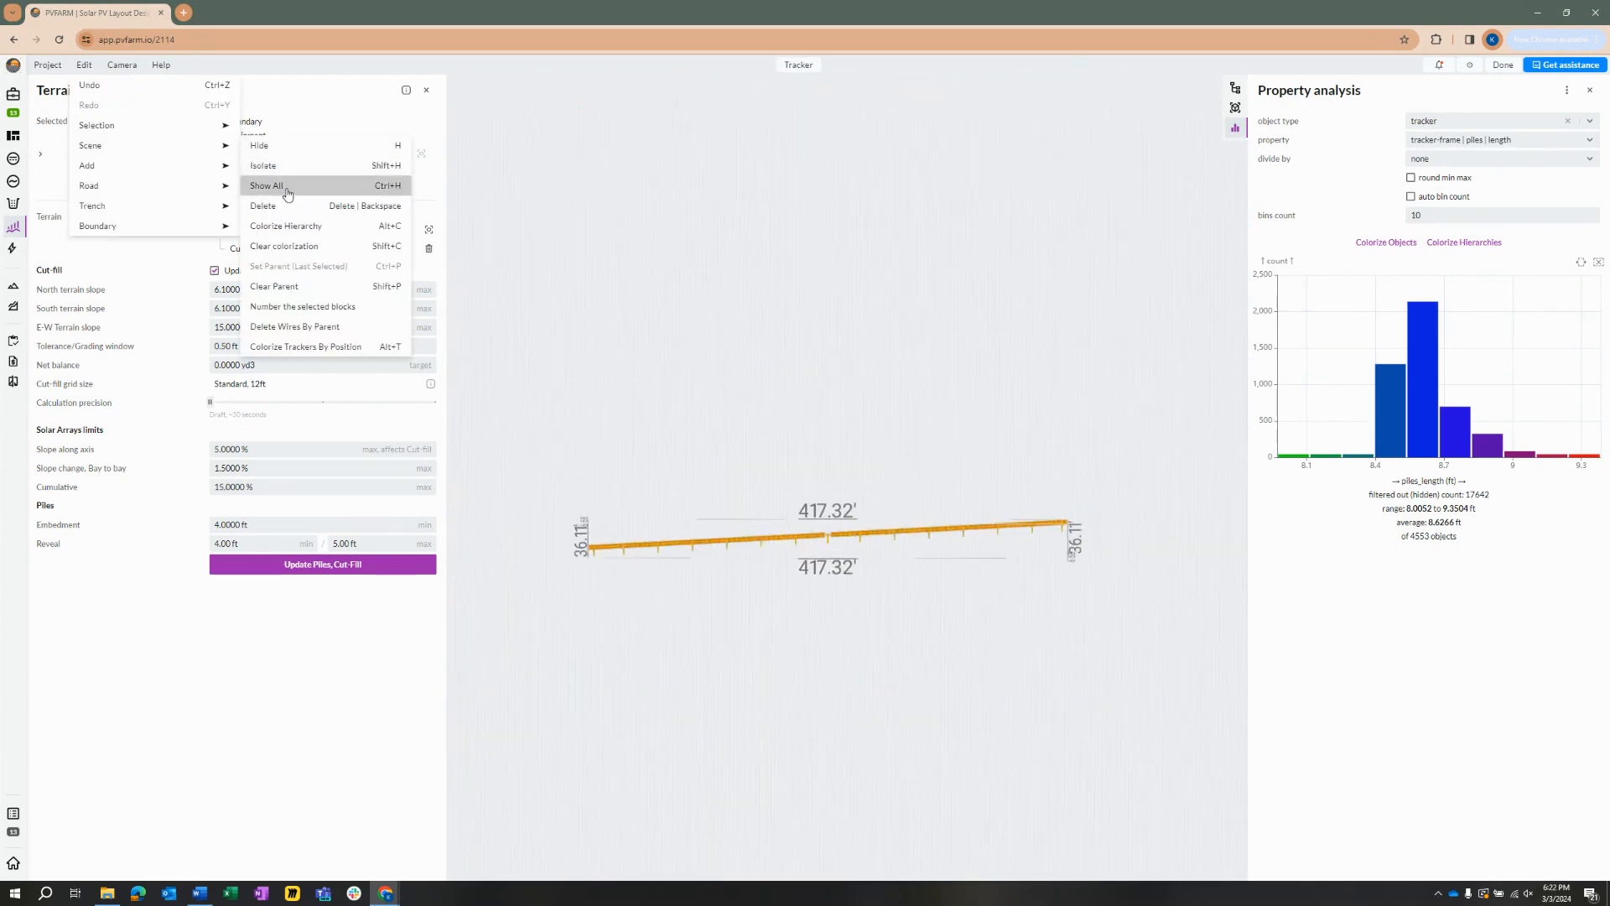
left_click(318, 184)
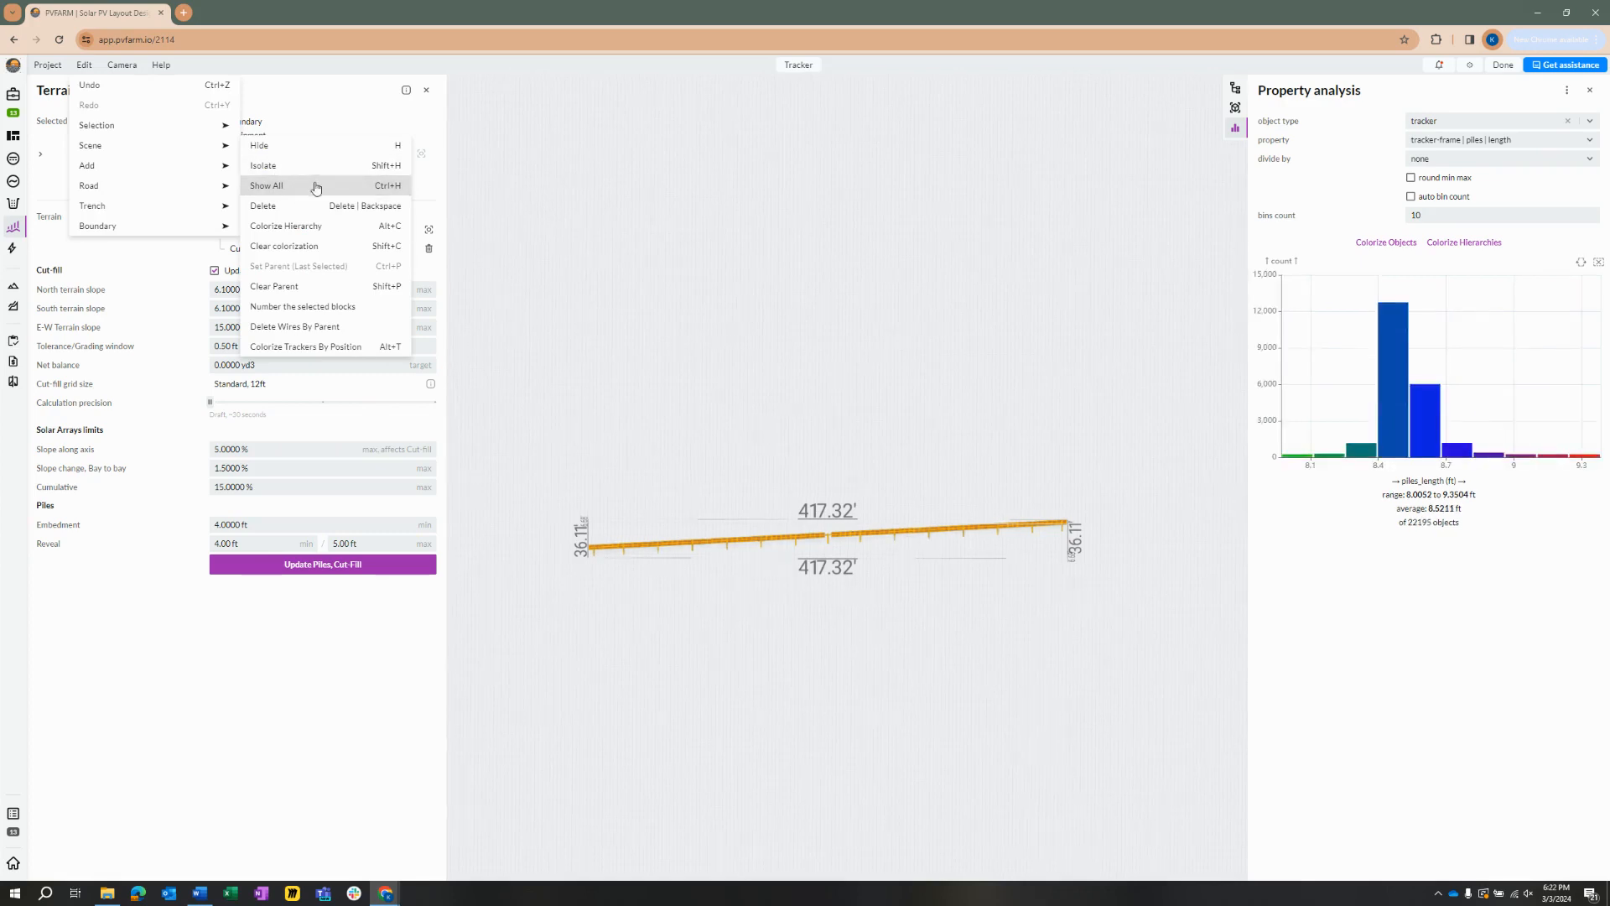
- Examine the focused tracker's piles up close, followed by the pile-length colours on the surrounding blocks and the whole site
scroll(847, 584, "up", 5)
scroll(847, 584, "down", 5)
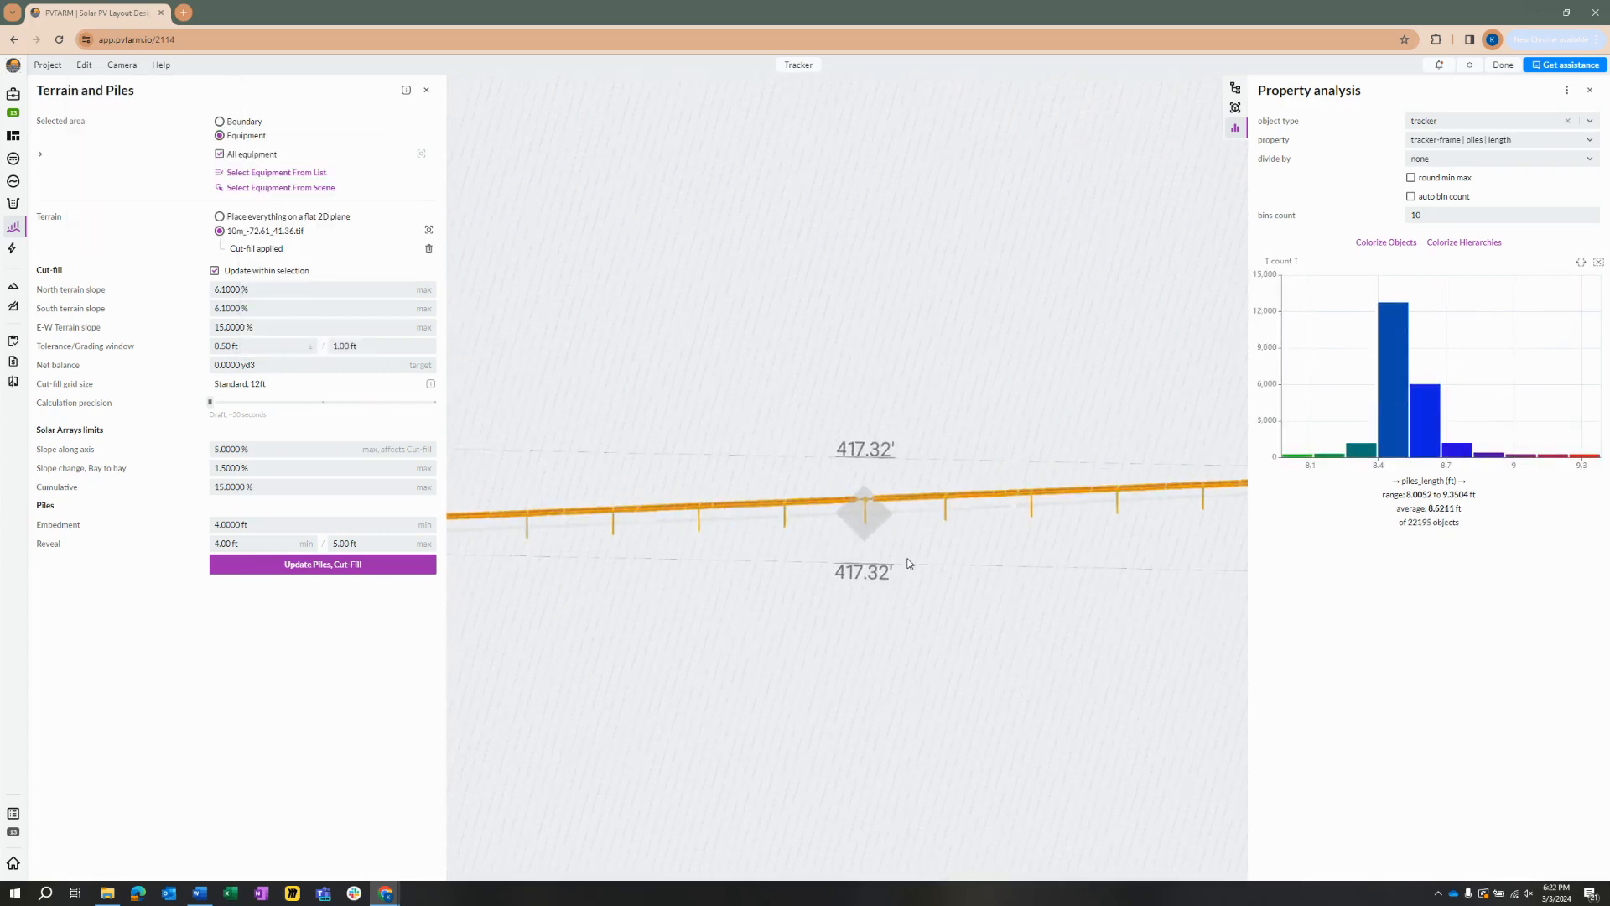
left_click(633, 496)
scroll(633, 498, "up", 3)
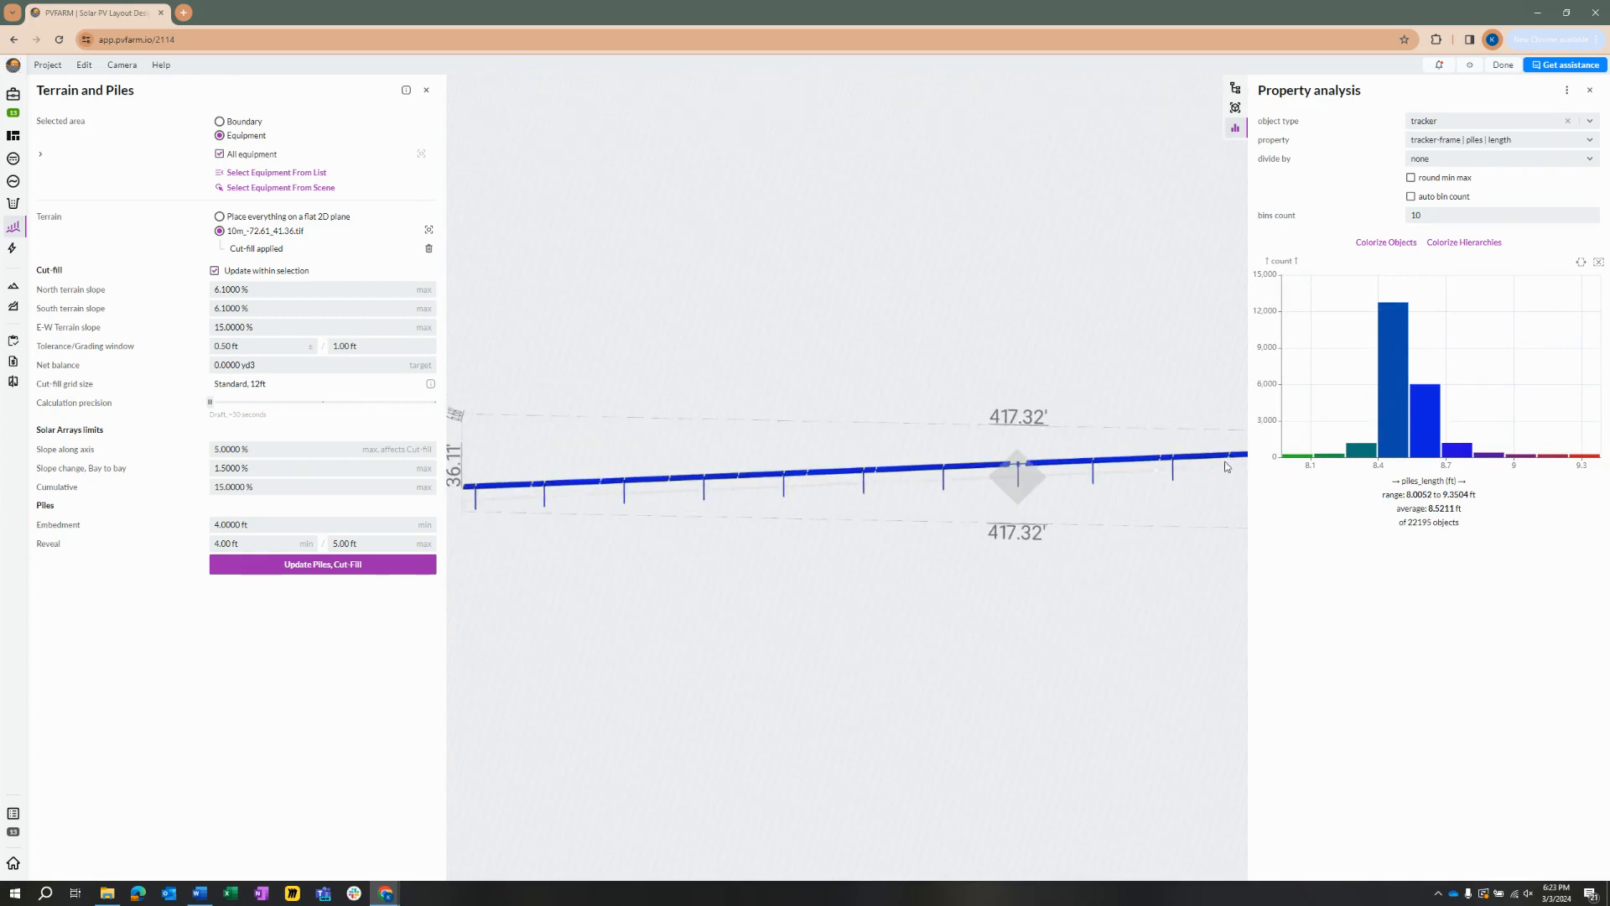
scroll(1018, 471, "down", 4)
left_click_drag(948, 455, 958, 527)
scroll(881, 485, "down", 4)
key("Escape")
scroll(1048, 526, "down", 3)
middle_click_drag(1048, 526, 1174, 537)
scroll(847, 471, "down", 4)
middle_click_drag(847, 472, 839, 520)
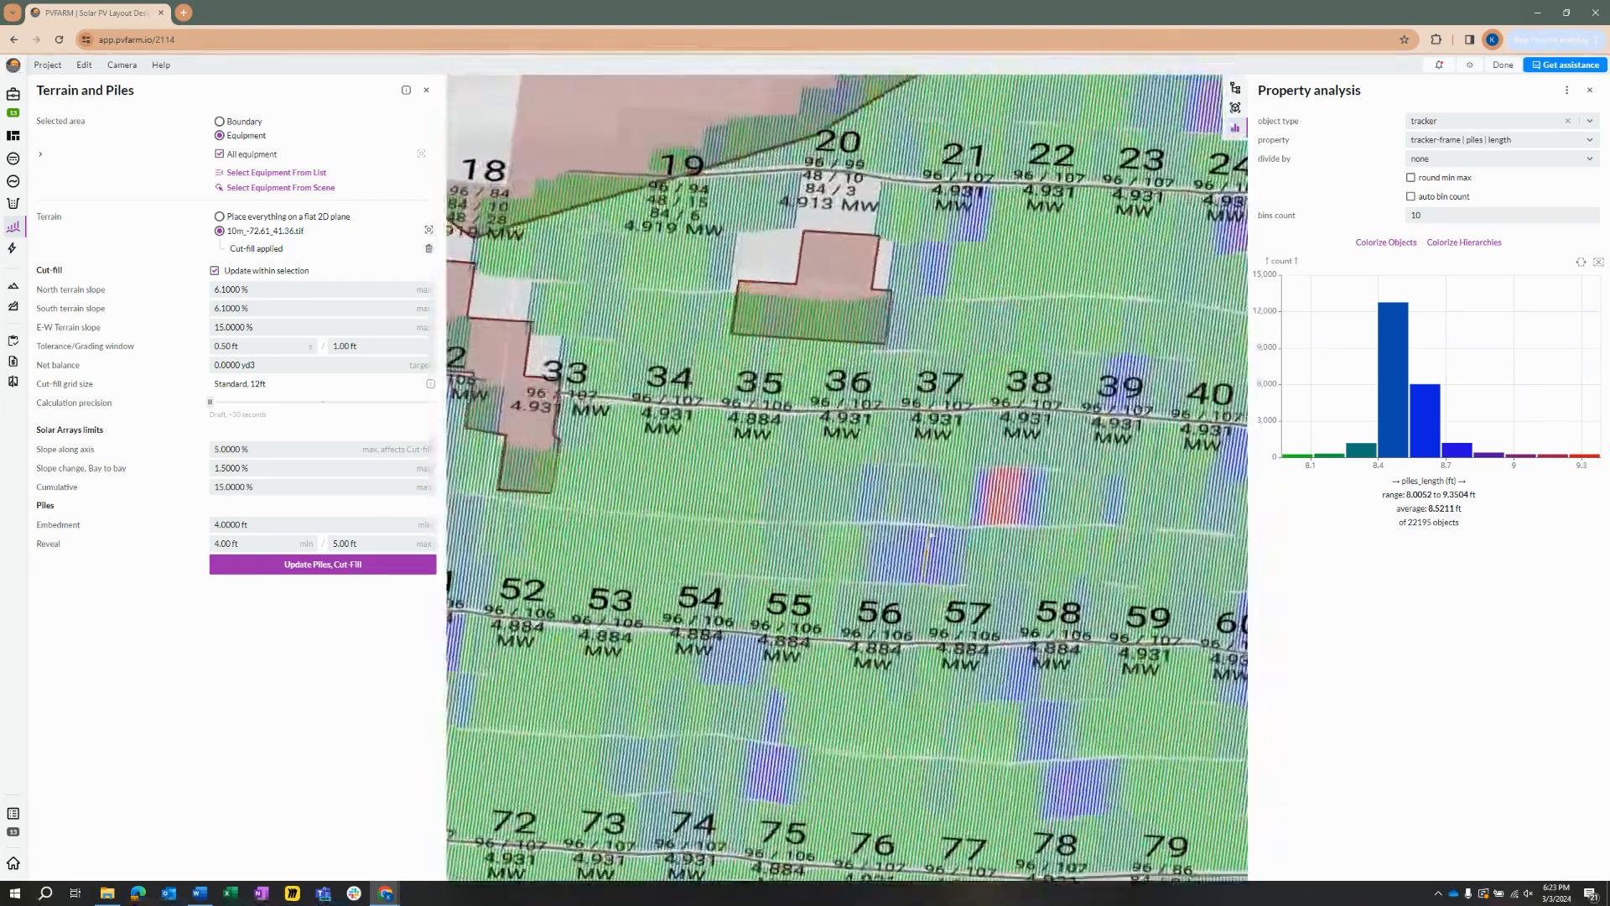
scroll(785, 354, "down", 8)
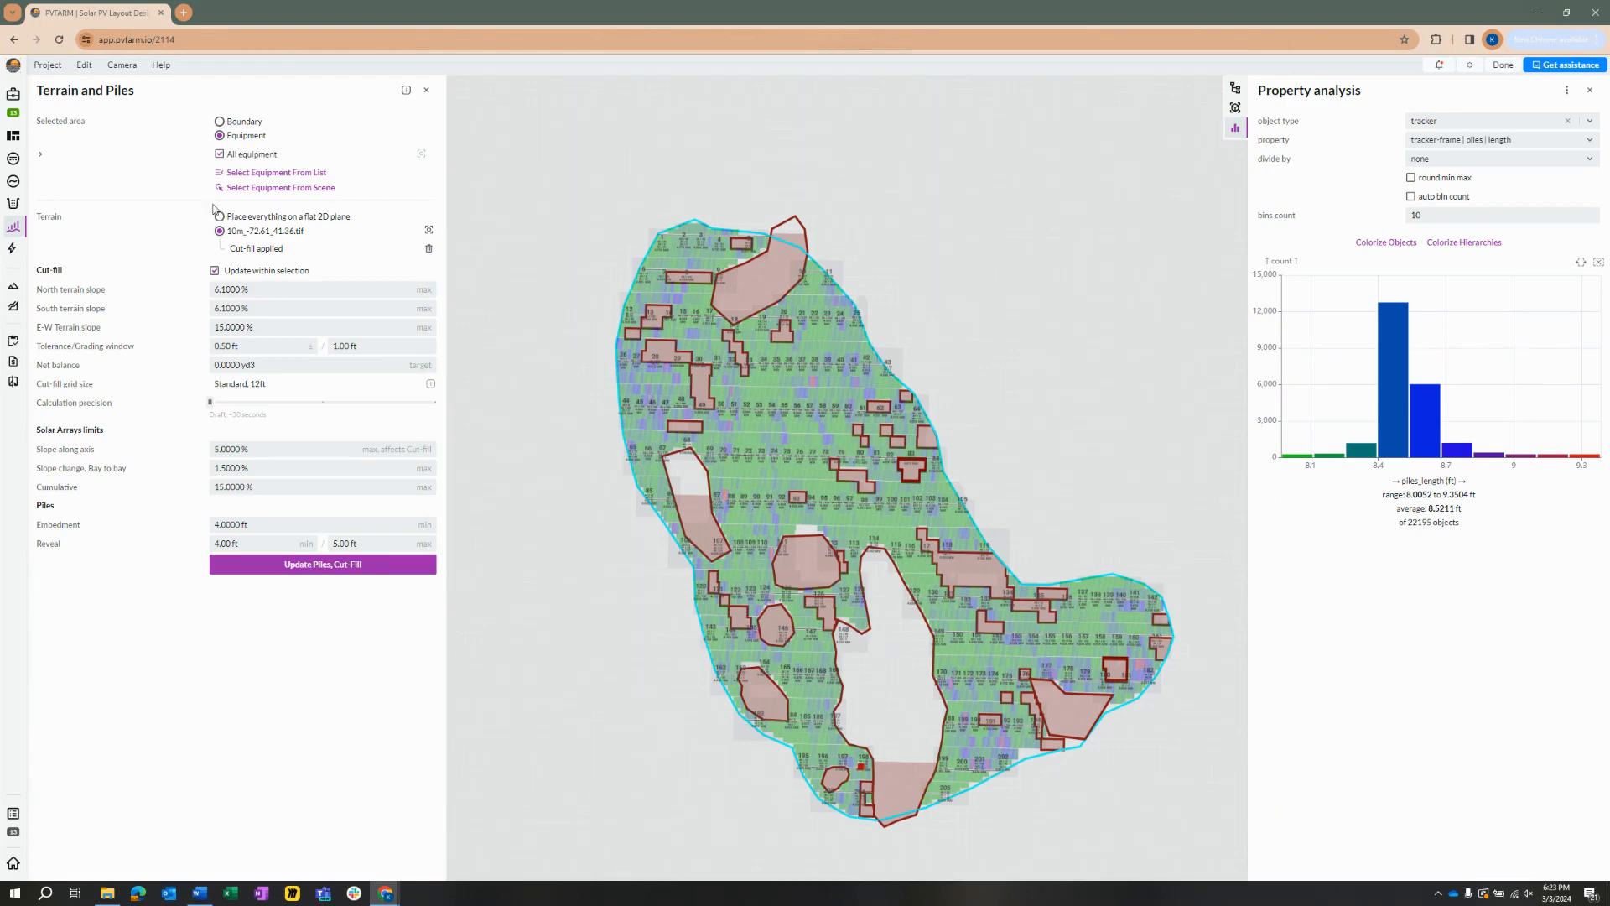
- Open the terrain analysis for cut-fill and auto-fill its ranges and colours
left_click(14, 289)
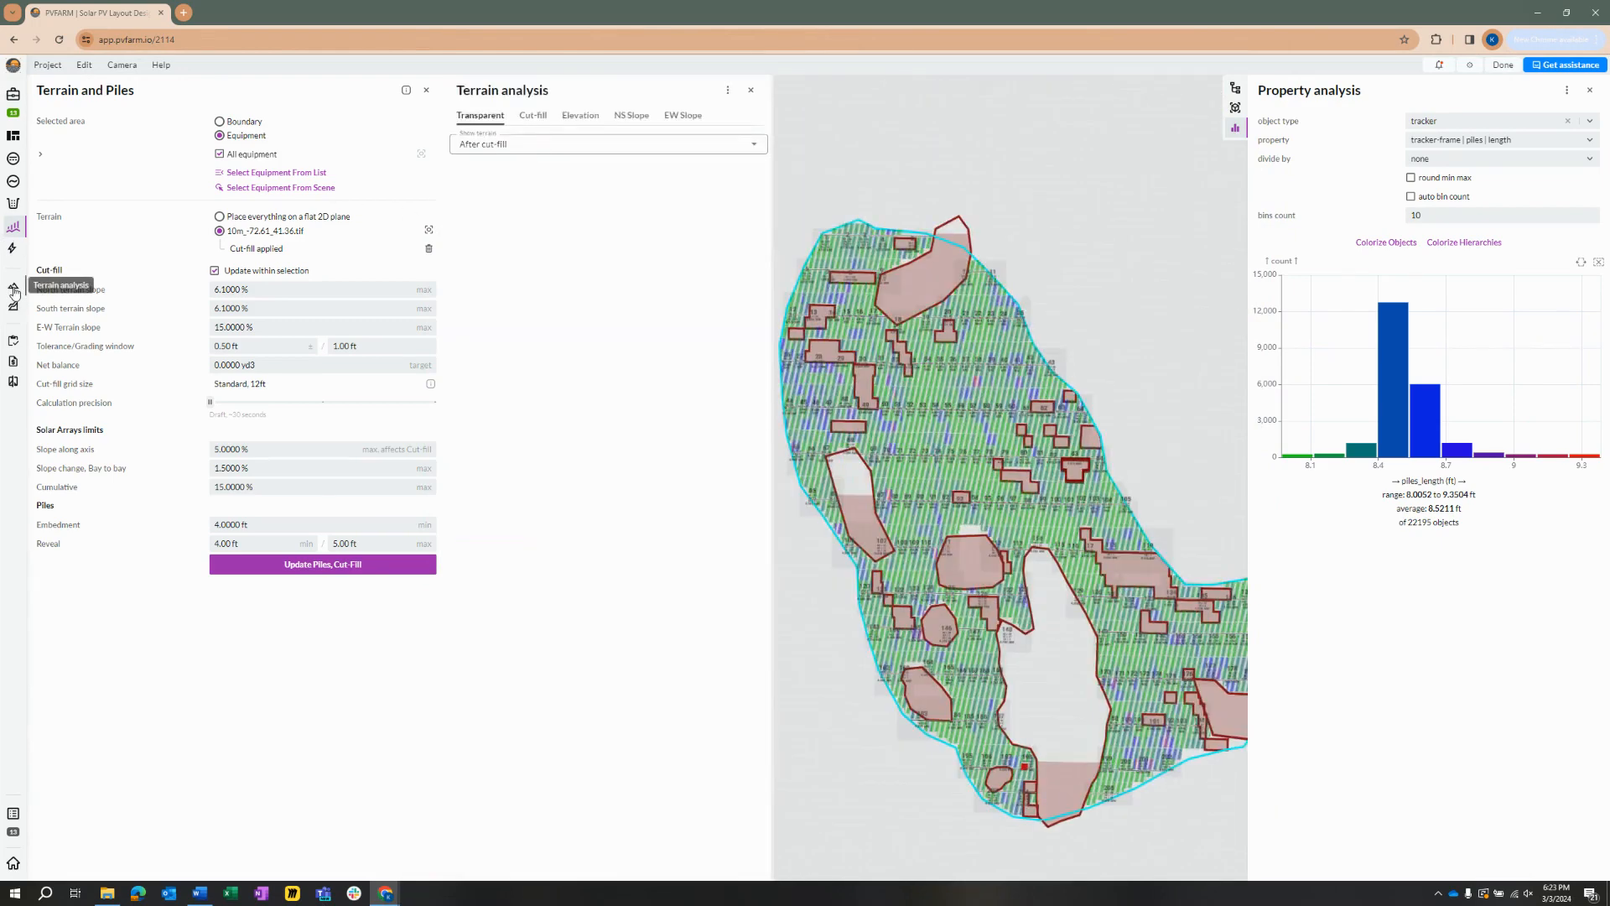
left_click(537, 123)
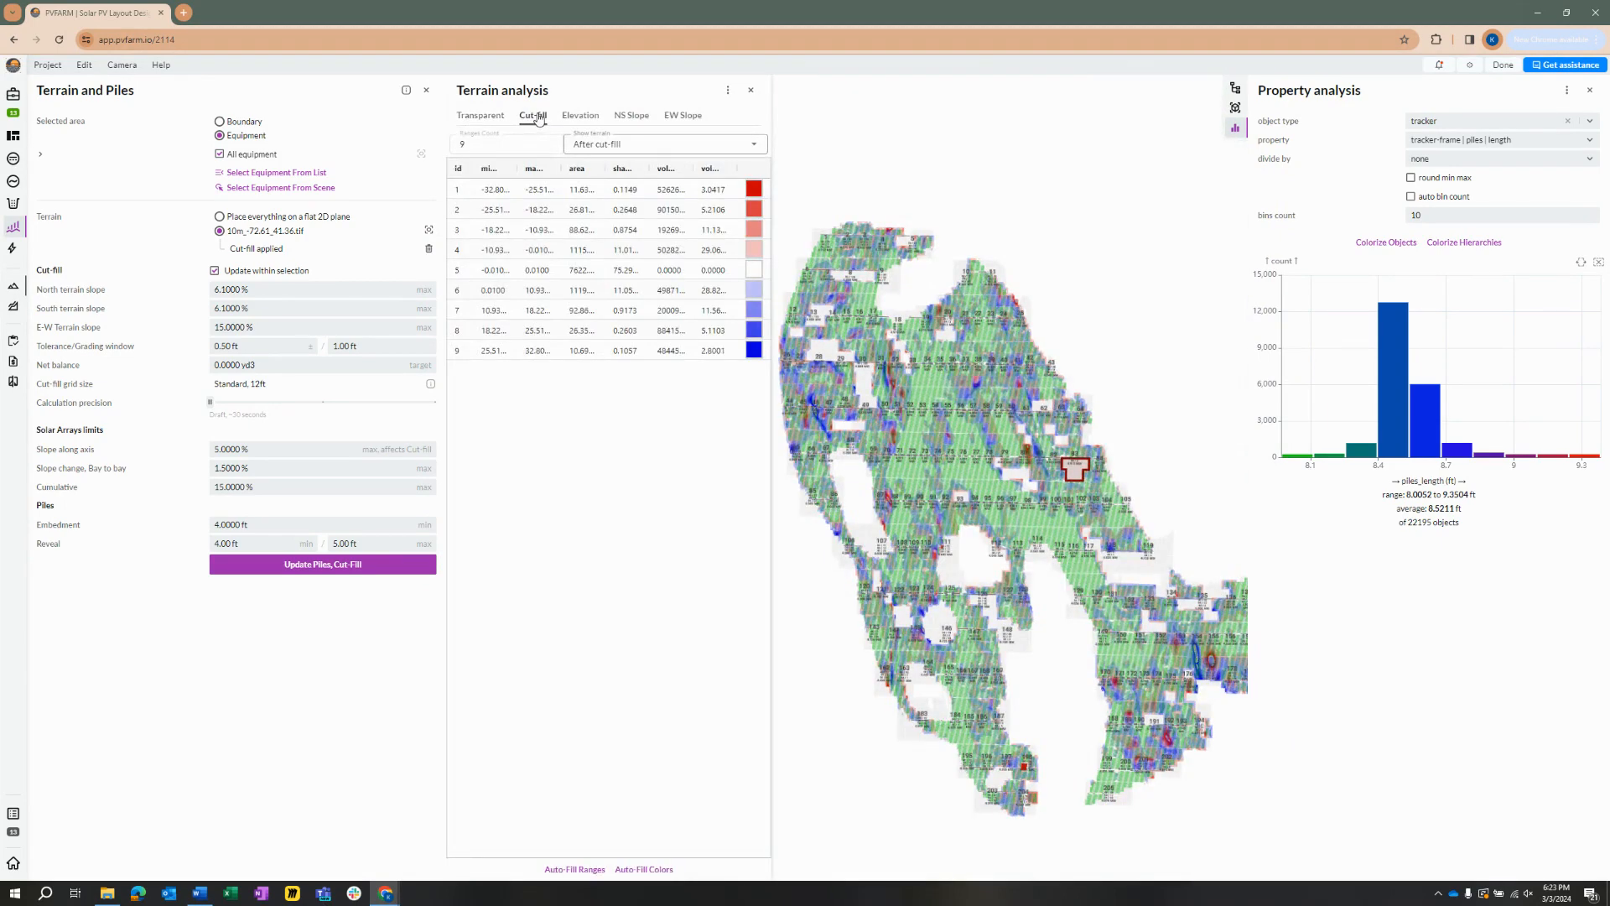
left_click(584, 870)
left_click(643, 869)
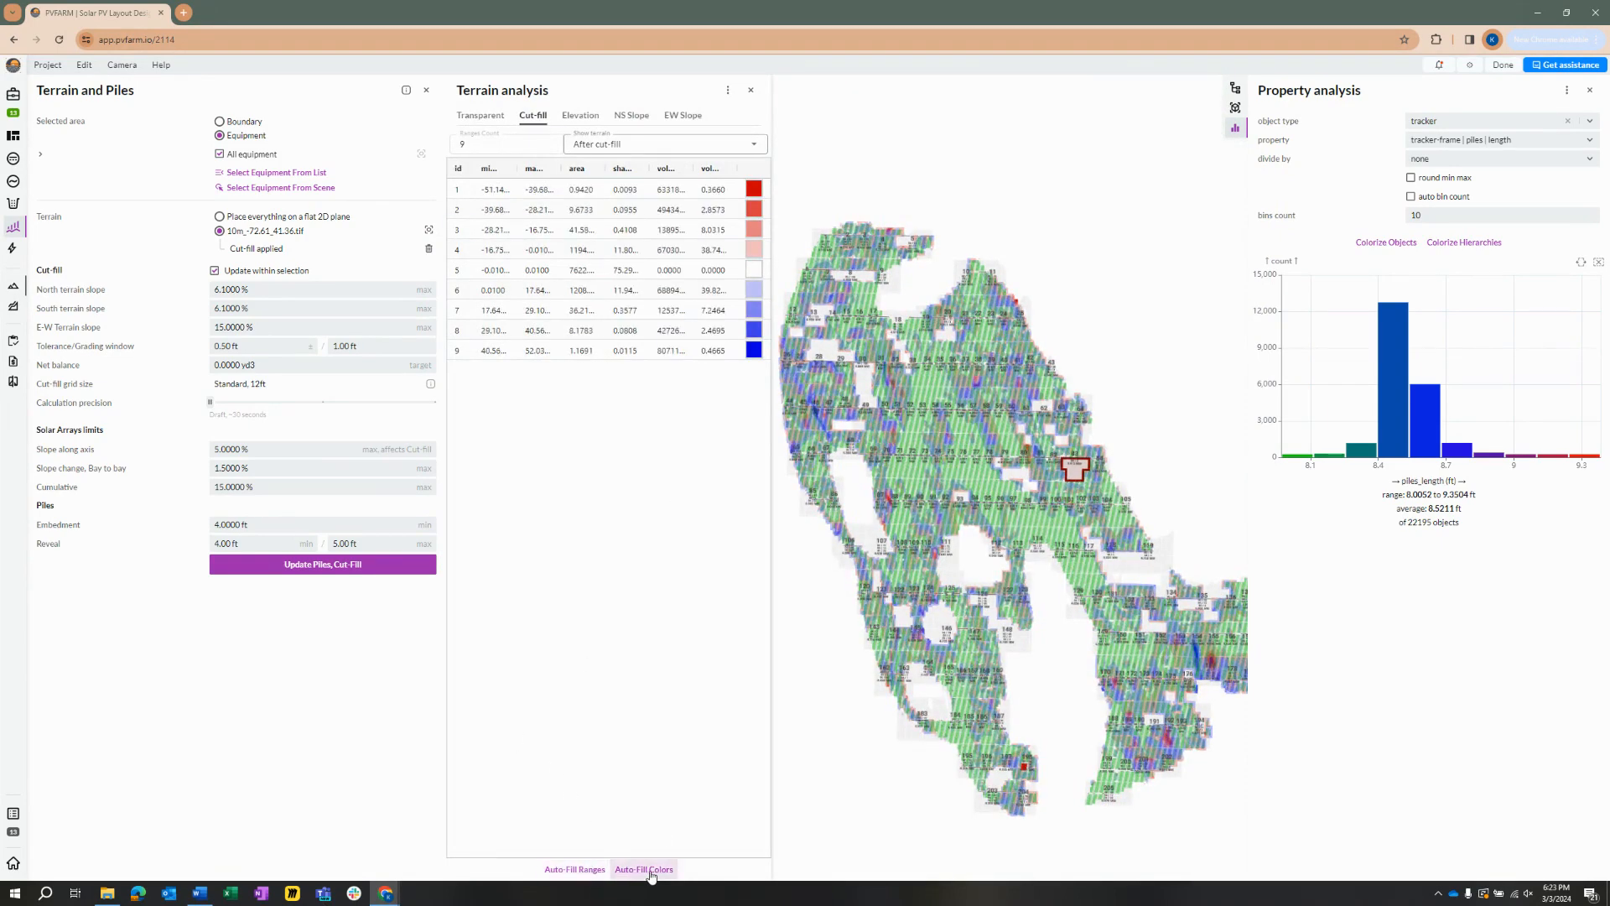
- Examine the cut-fill colour map over the whole site and around the tracker blocks
scroll(890, 526, "up", 5)
scroll(1006, 498, "down", 1)
left_click_drag(1006, 498, 861, 551)
left_click_drag(1049, 735, 959, 550)
scroll(950, 539, "down", 2)
scroll(958, 550, "down", 3)
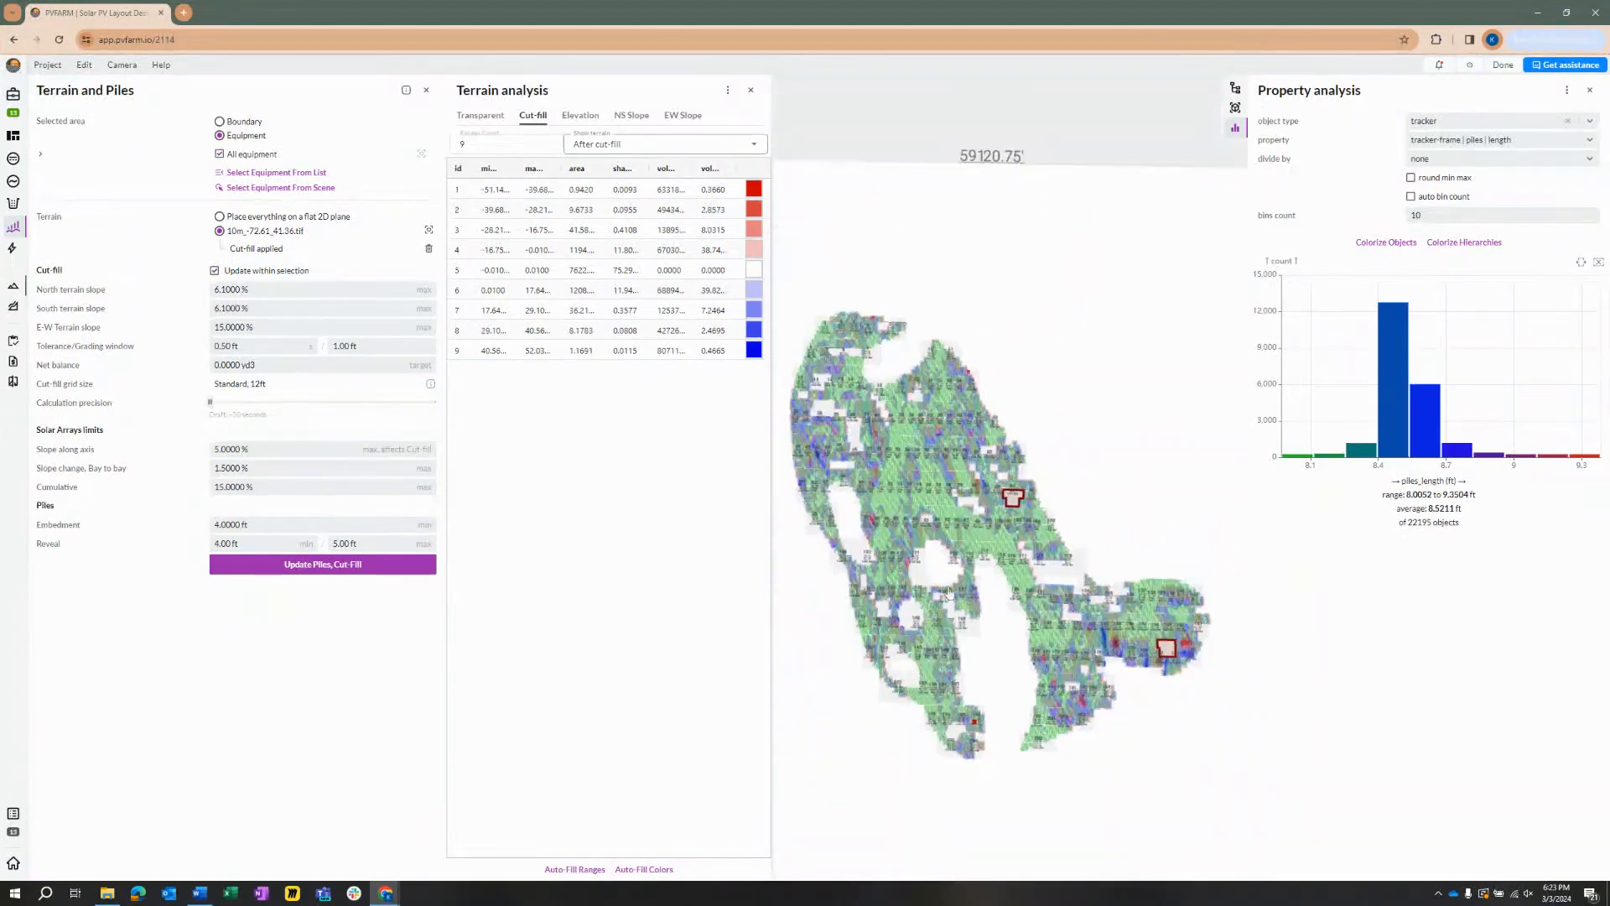
scroll(1004, 662, "up", 5)
scroll(1004, 662, "down", 2)
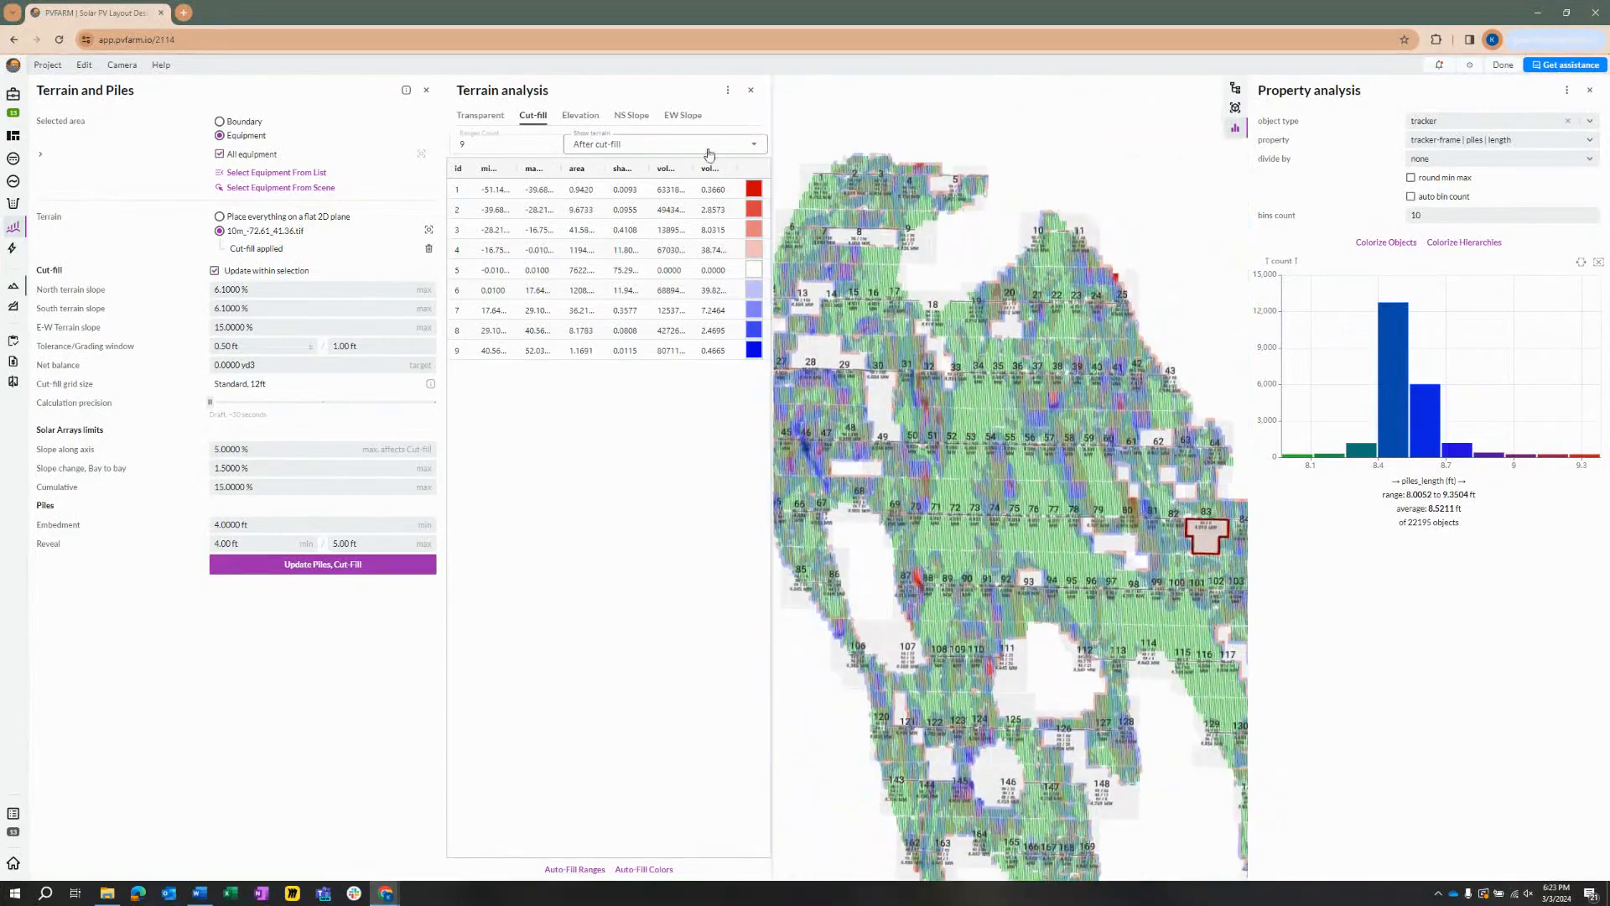
- Compare the cut-fill map on the initial terrain with the one after cut-fill
left_click(662, 144)
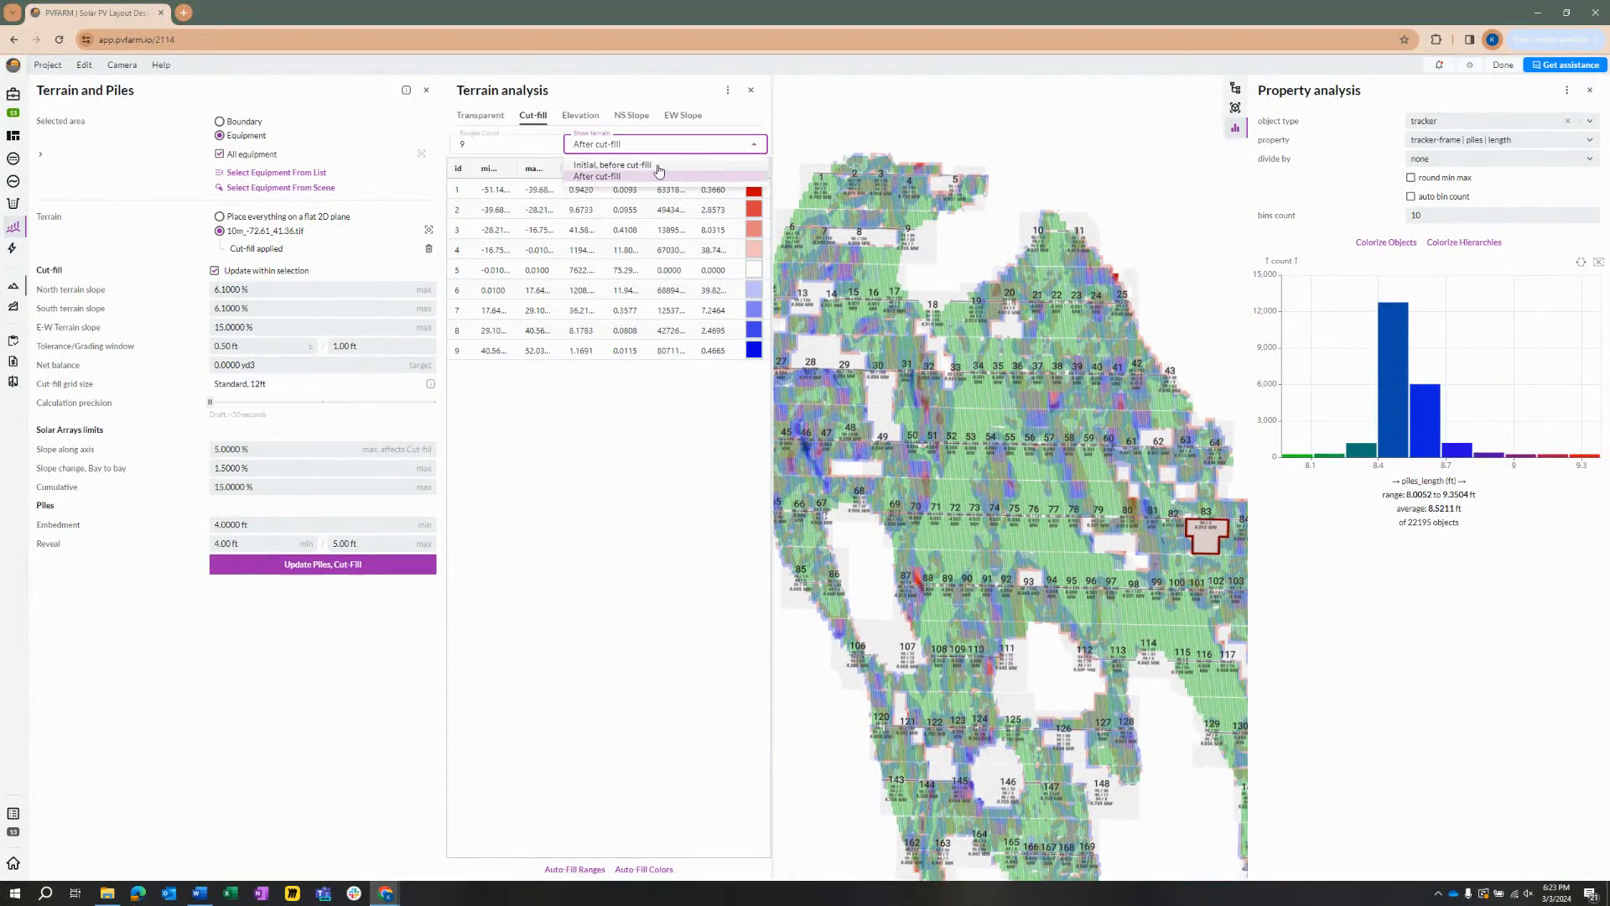
left_click(661, 166)
left_click(694, 145)
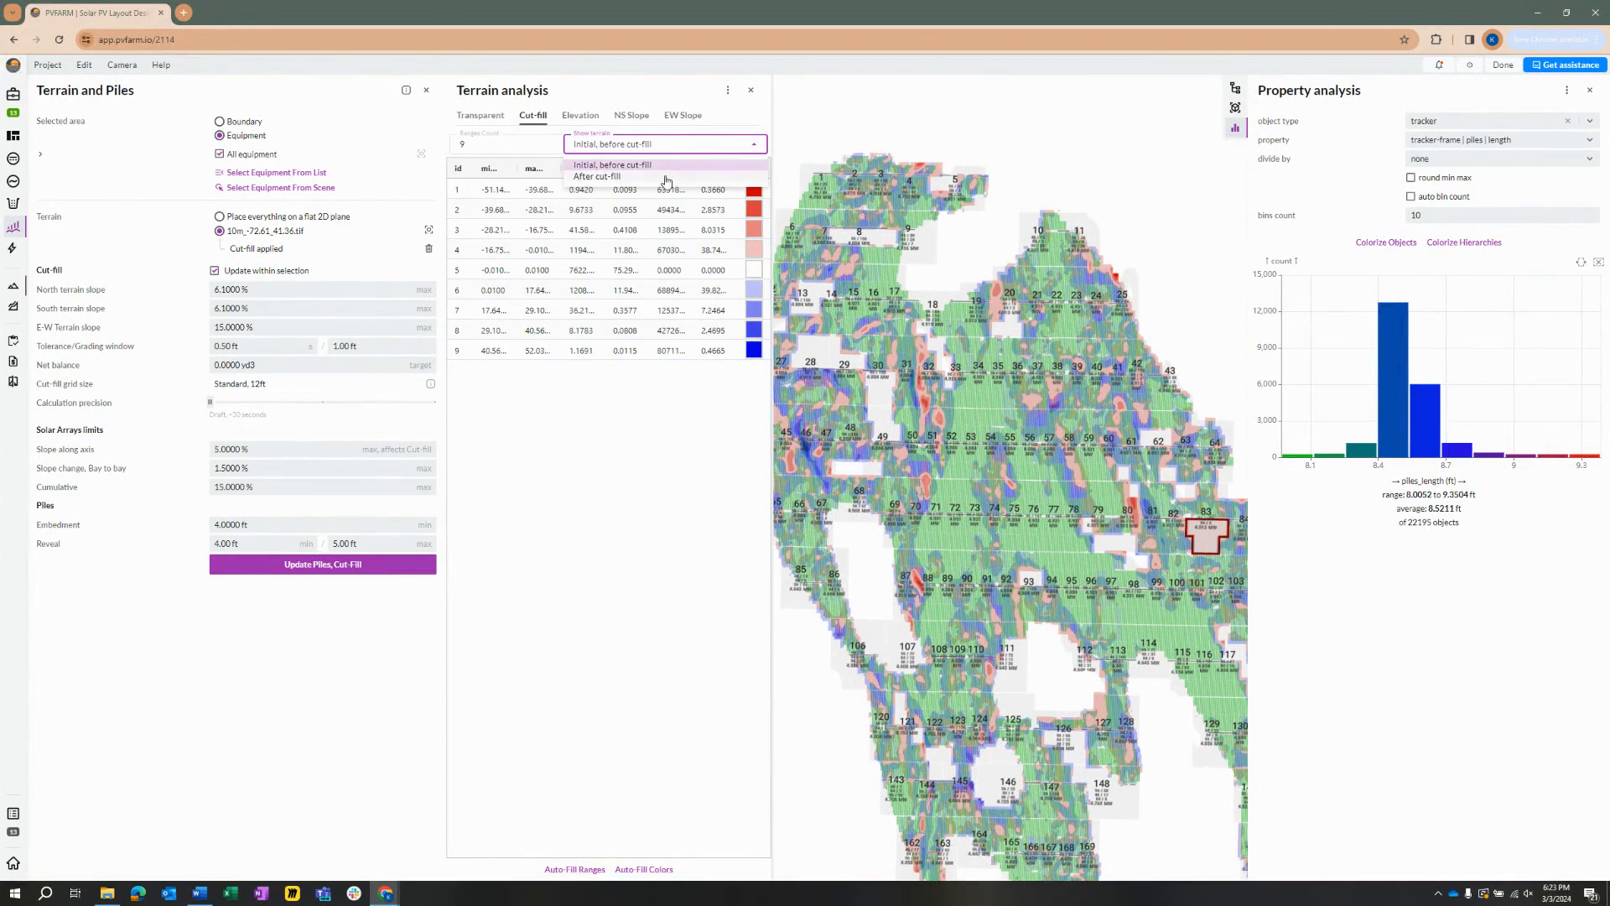
left_click(654, 163)
- Colour the terrain by elevation, with auto-filled ranges and colours
left_click(593, 119)
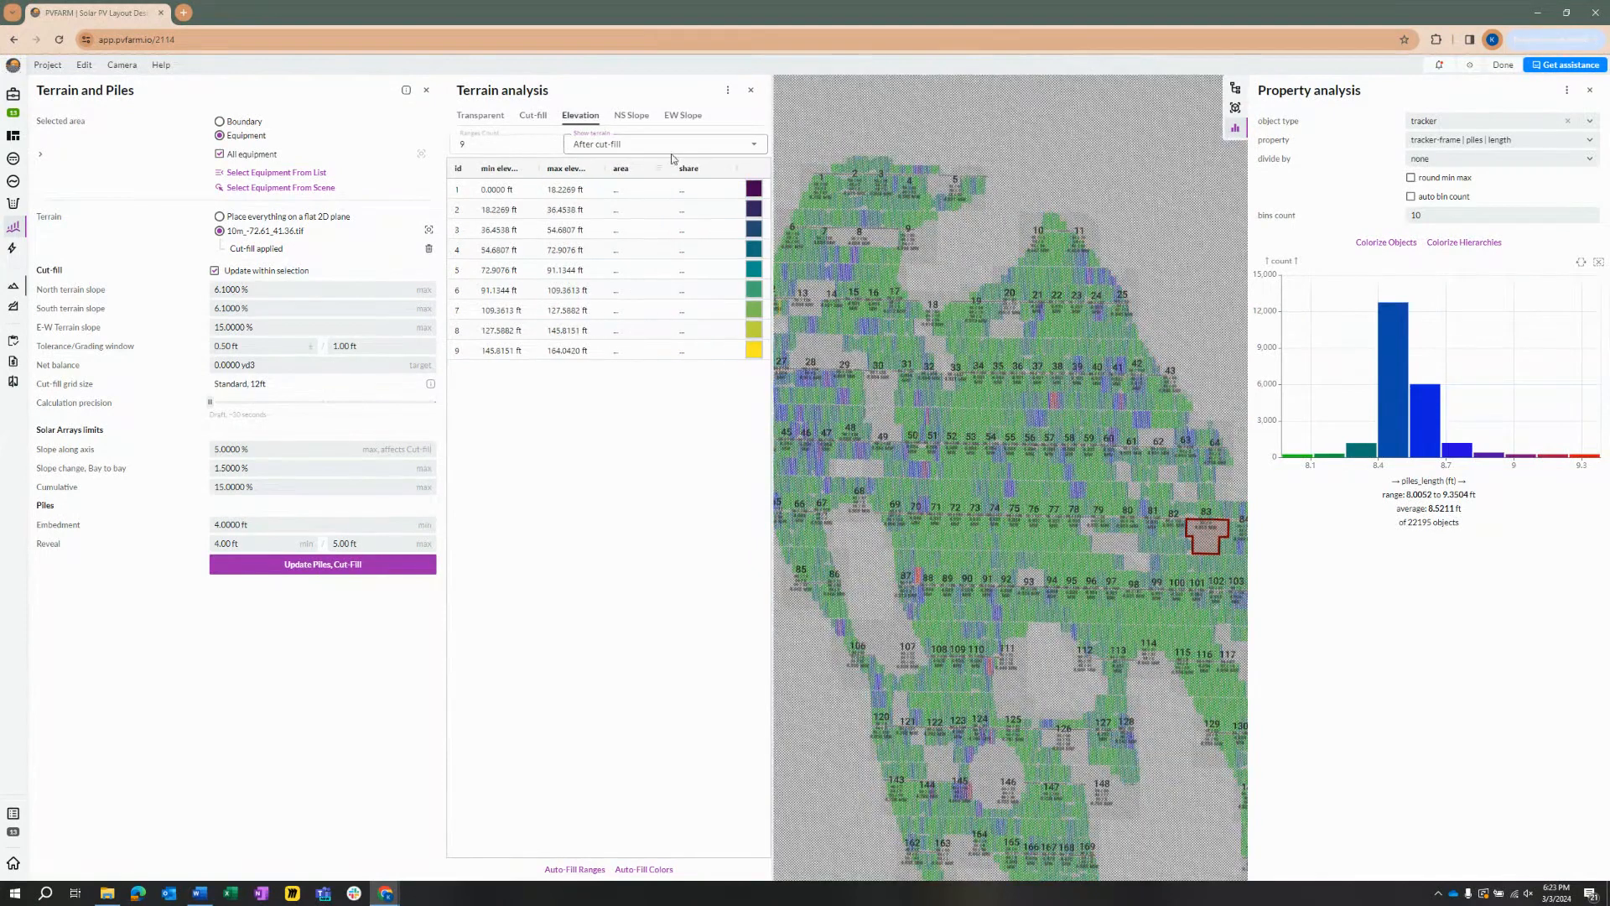
left_click(580, 870)
left_click(637, 869)
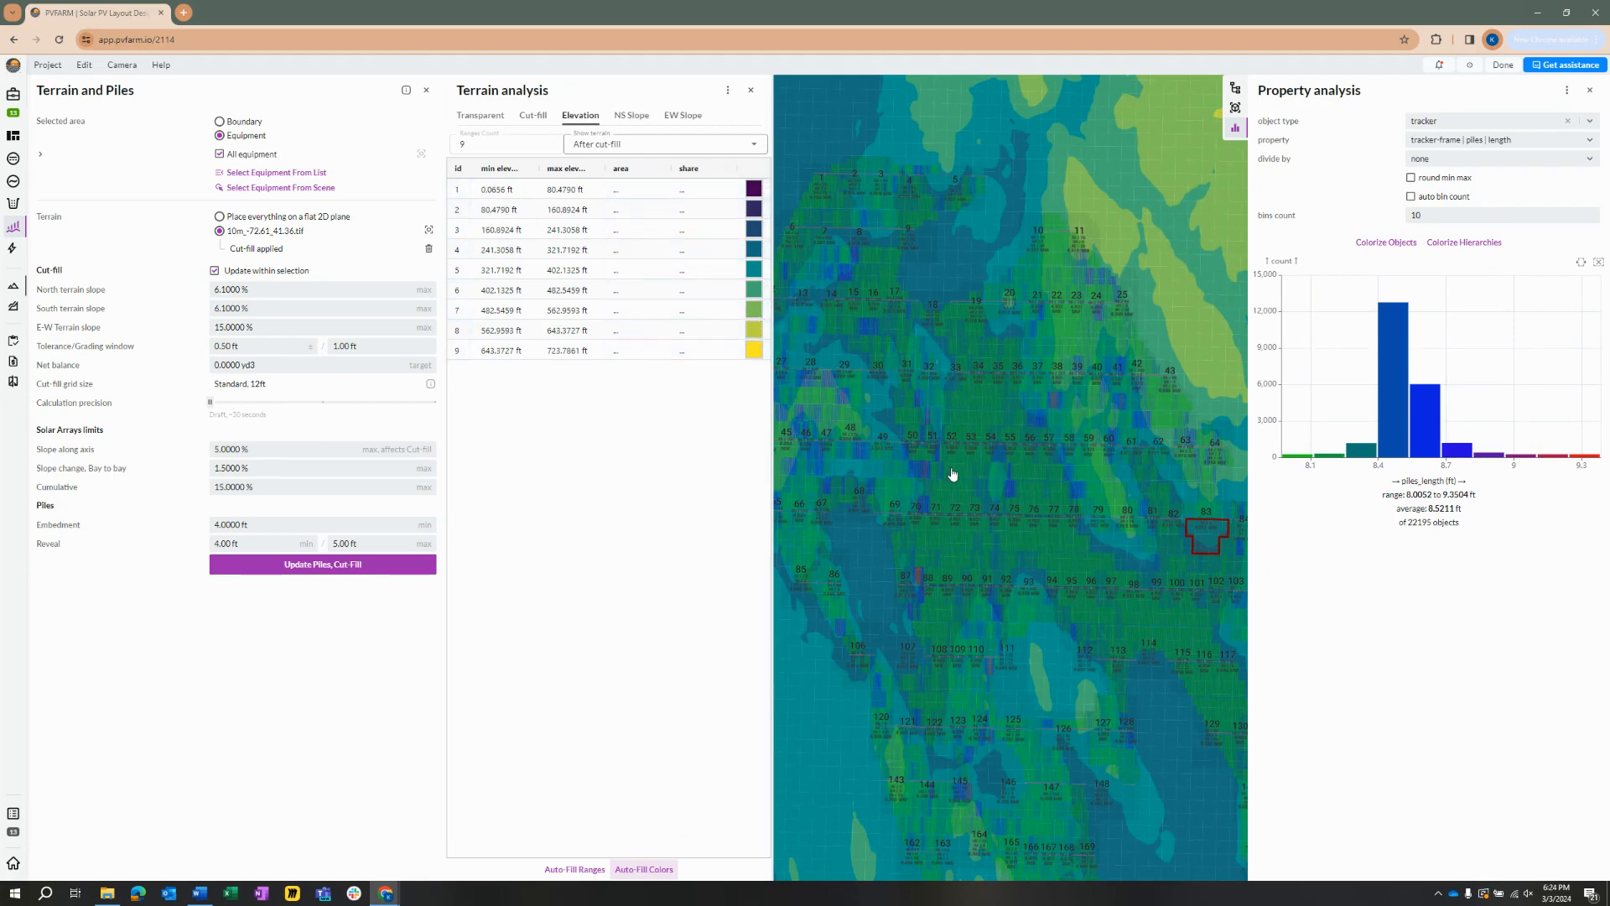
- Compare the elevation map of the initial terrain with the one after cut-fill
scroll(945, 467, "down", 3)
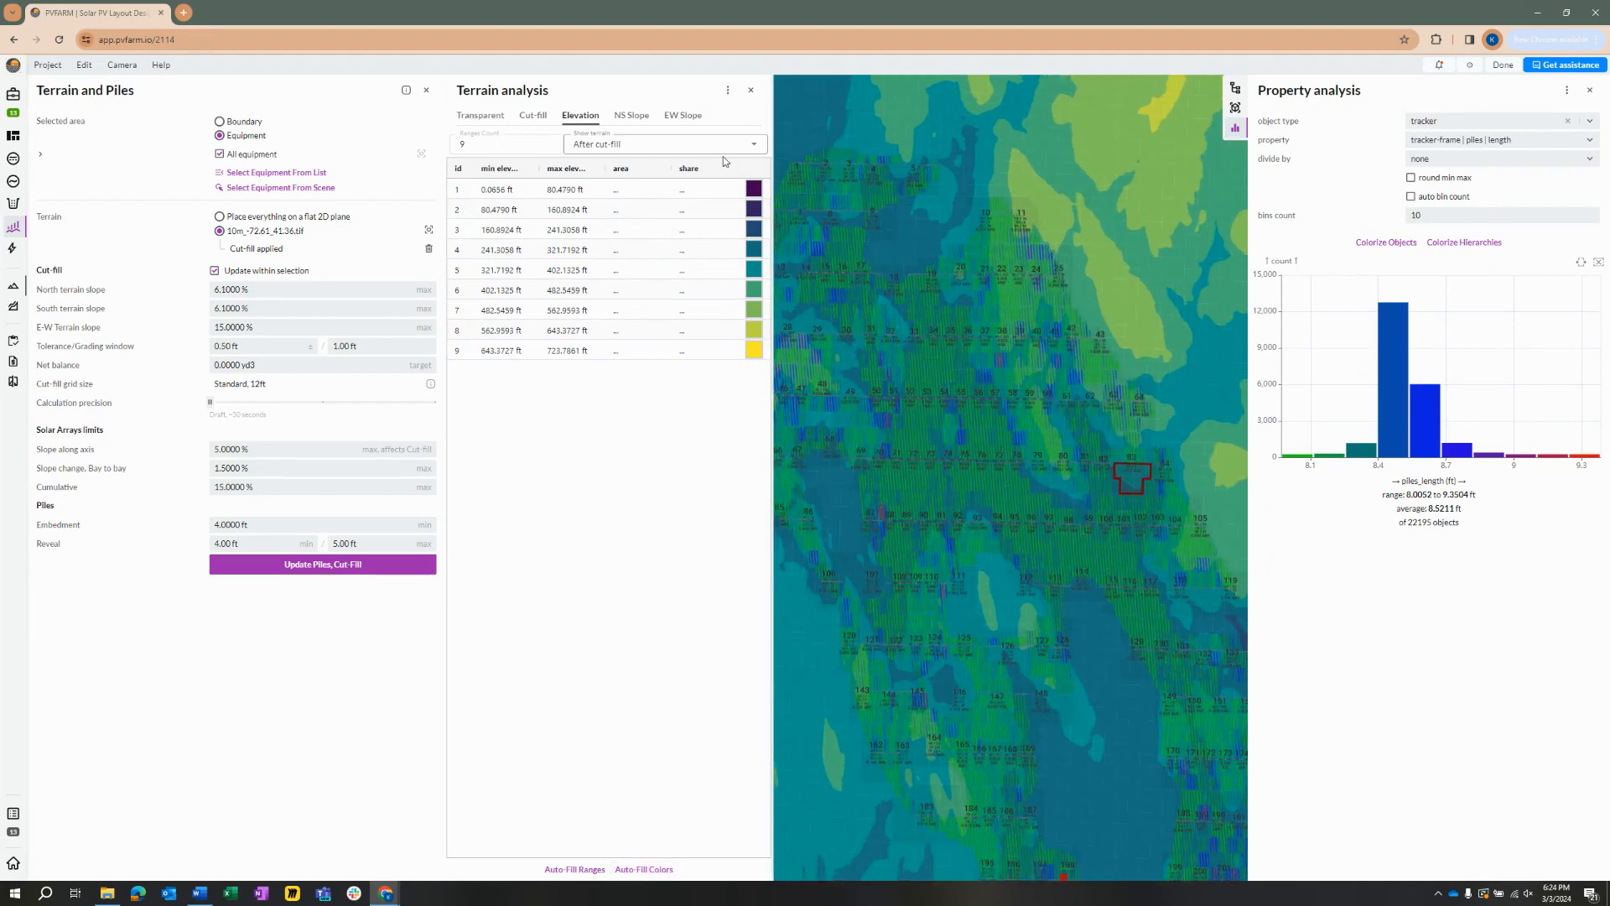
left_click(626, 151)
left_click(652, 170)
left_click(661, 144)
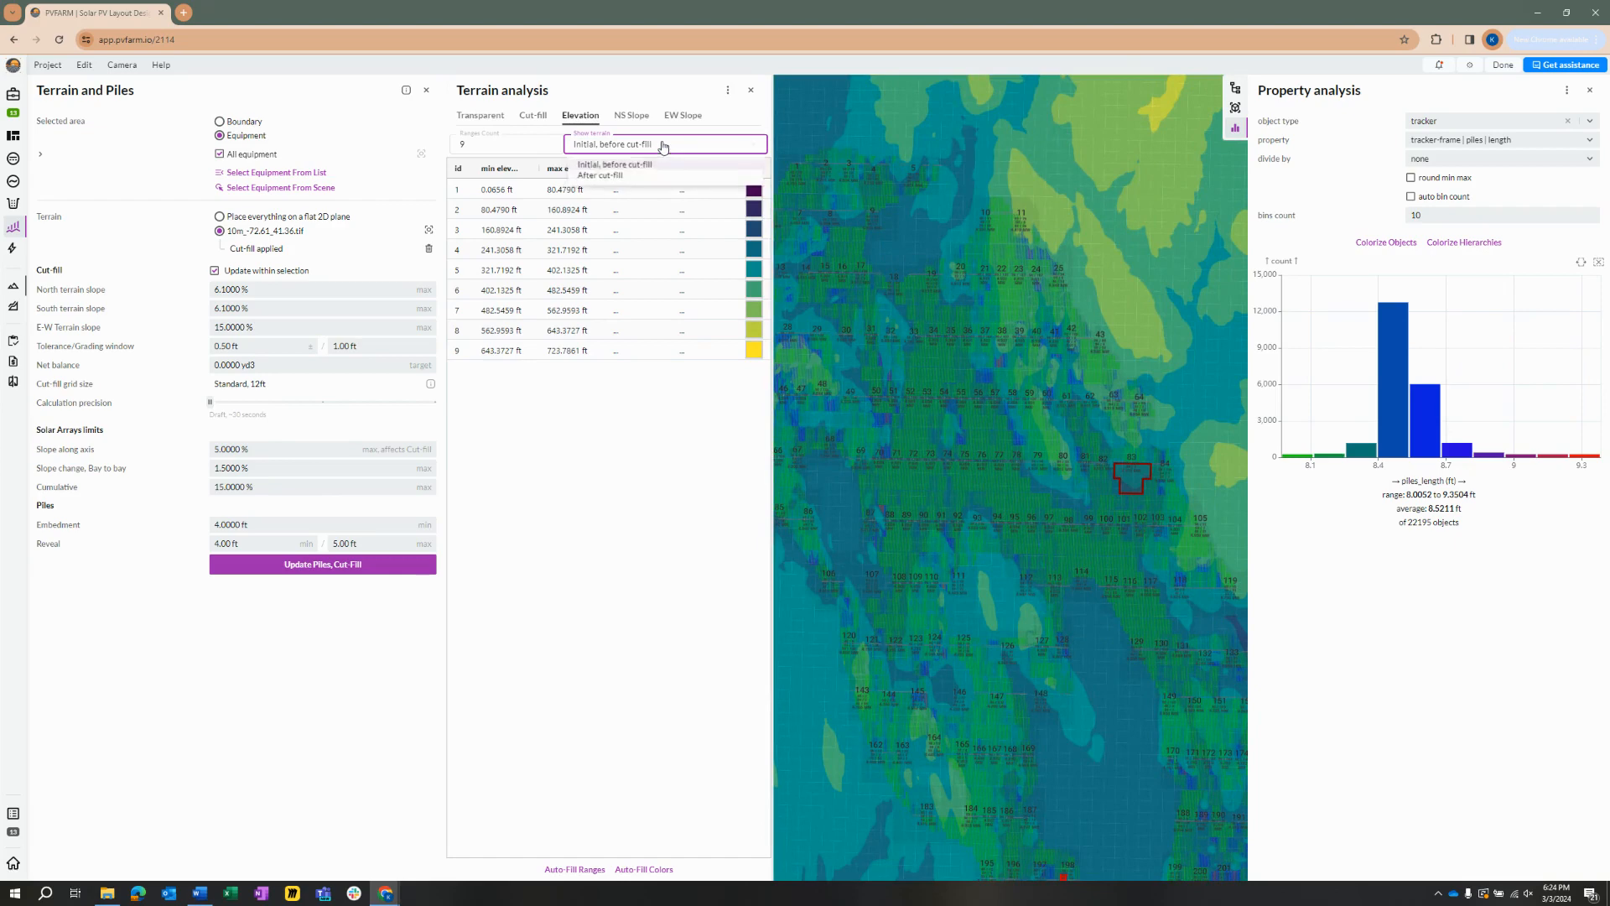
left_click(647, 178)
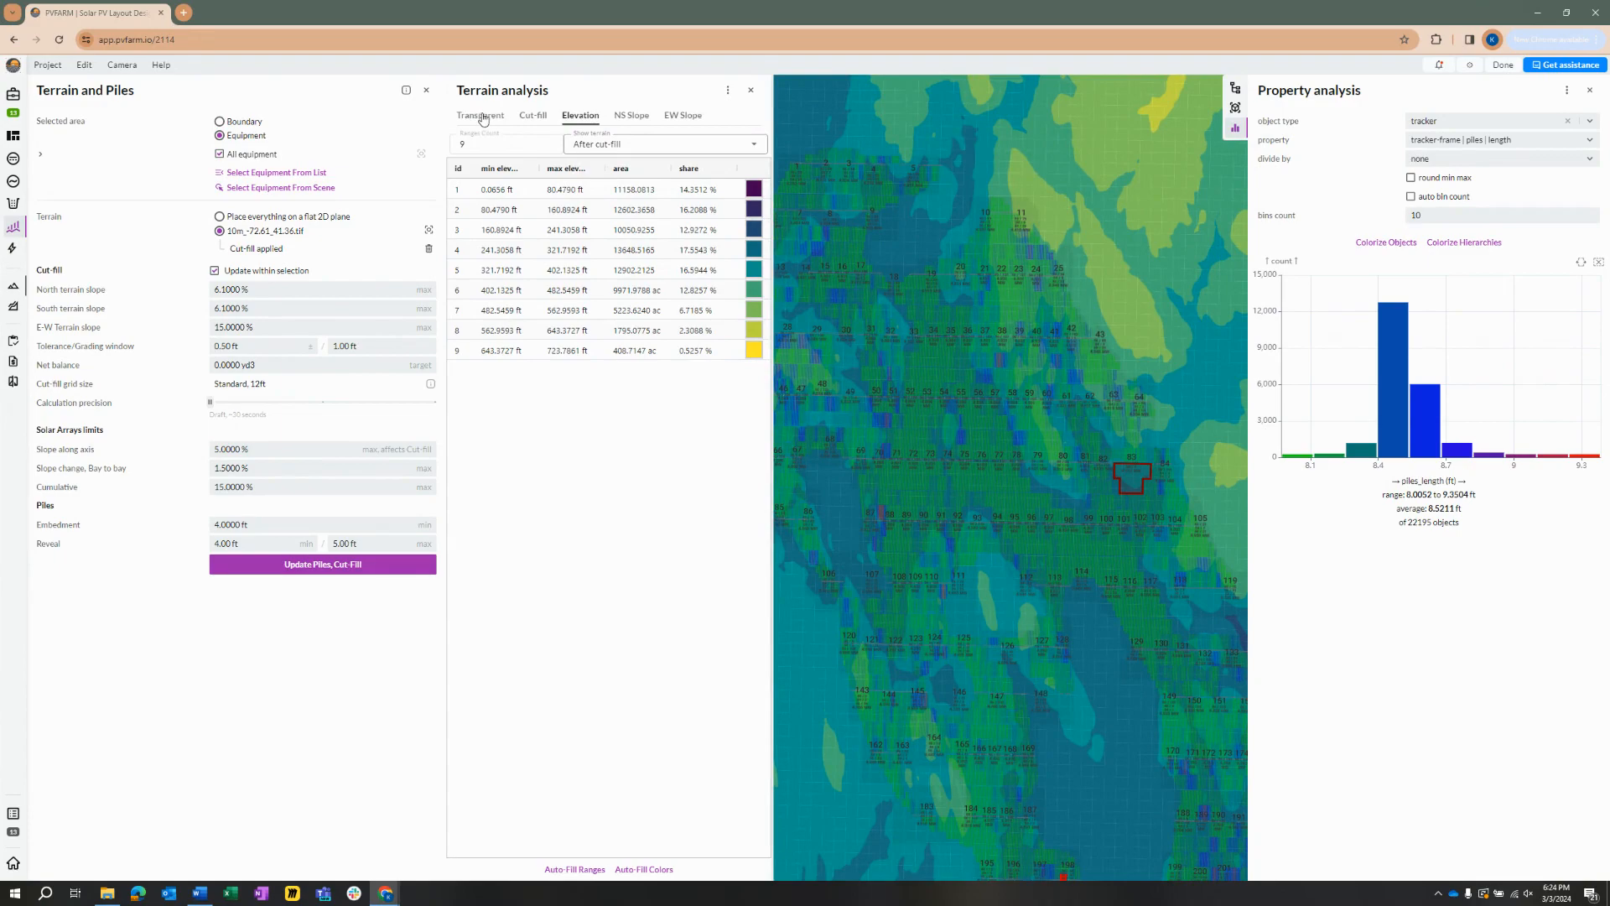
- Return the terrain display to transparent and close the terrain analysis
left_click(483, 119)
left_click(752, 91)
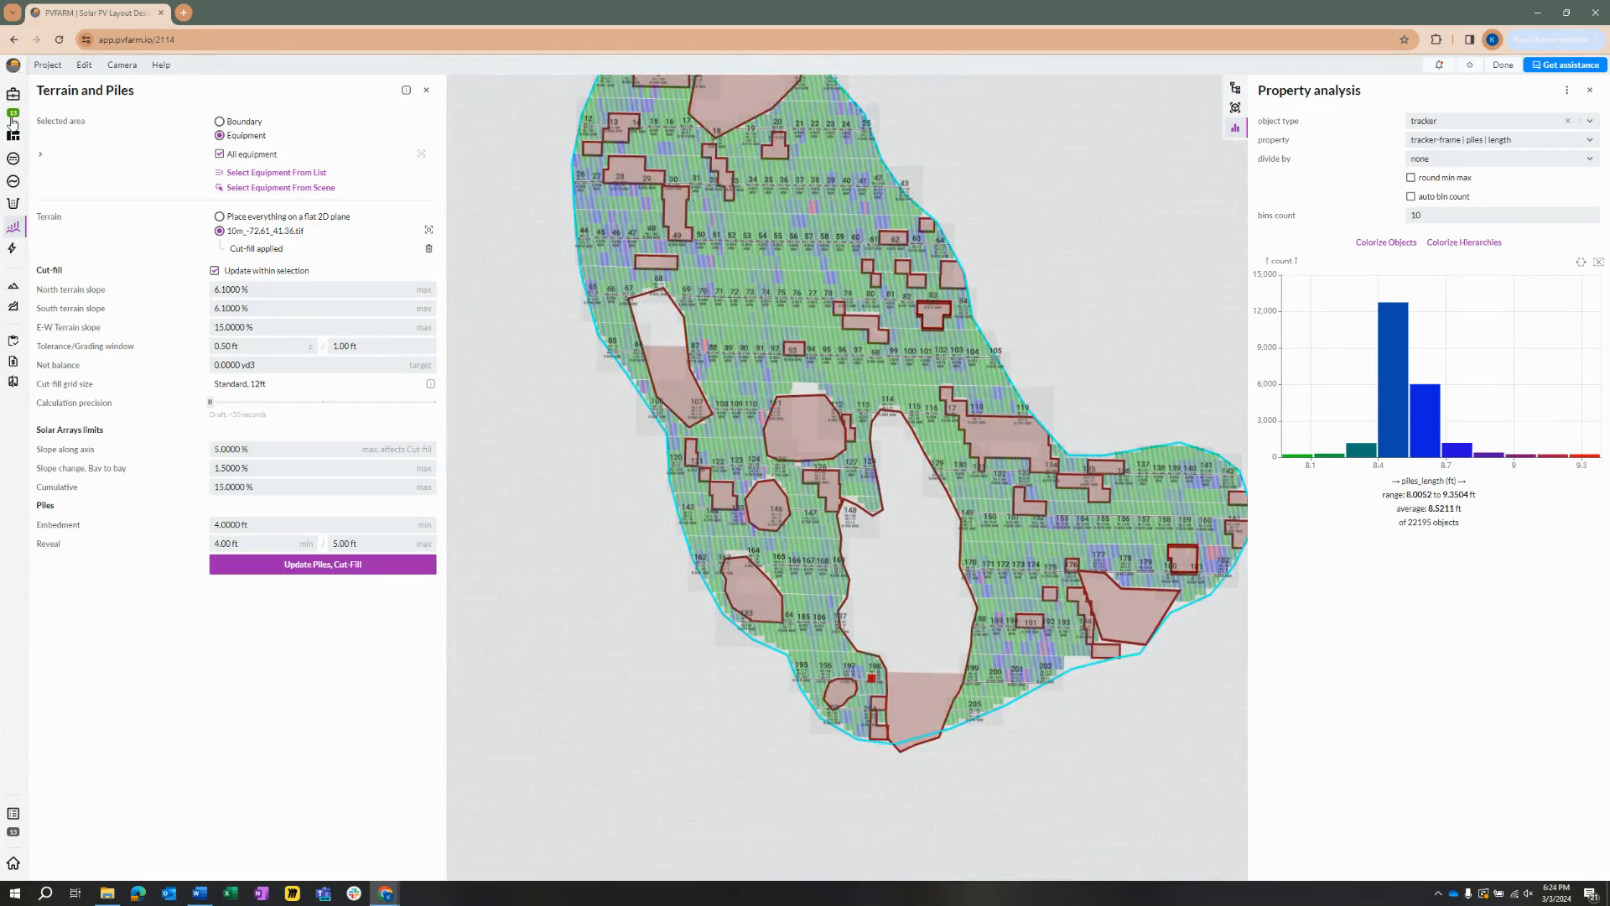
- Save a new project version with the description "After Cut Fill" and close the version list
left_click(13, 114)
left_click(275, 100)
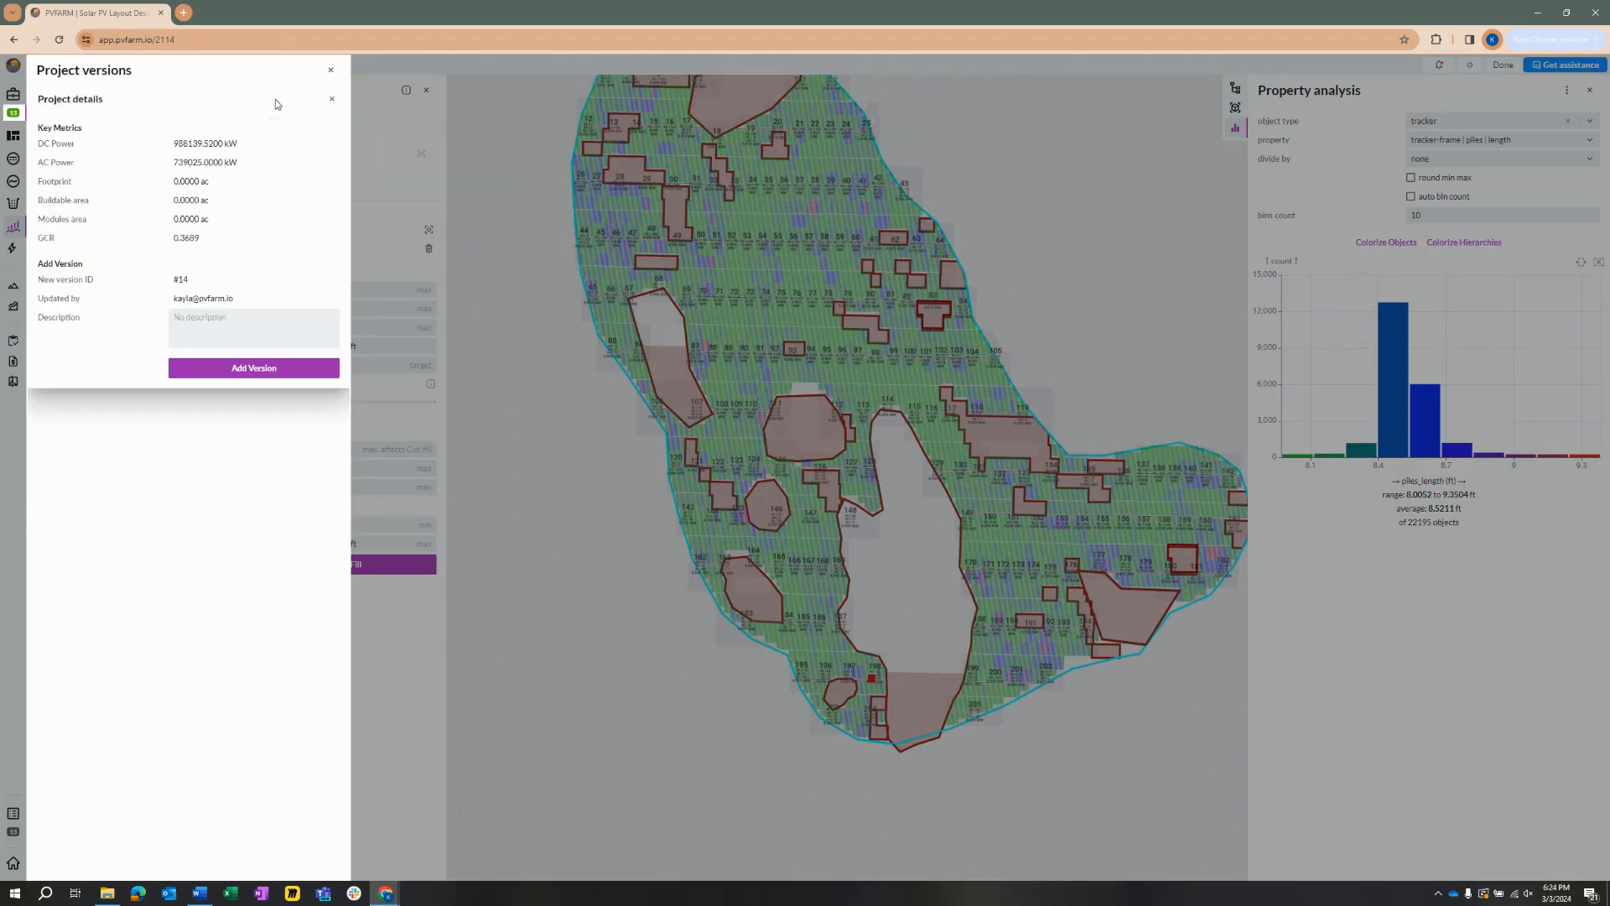
left_click(239, 318)
type("After Cut Fill")
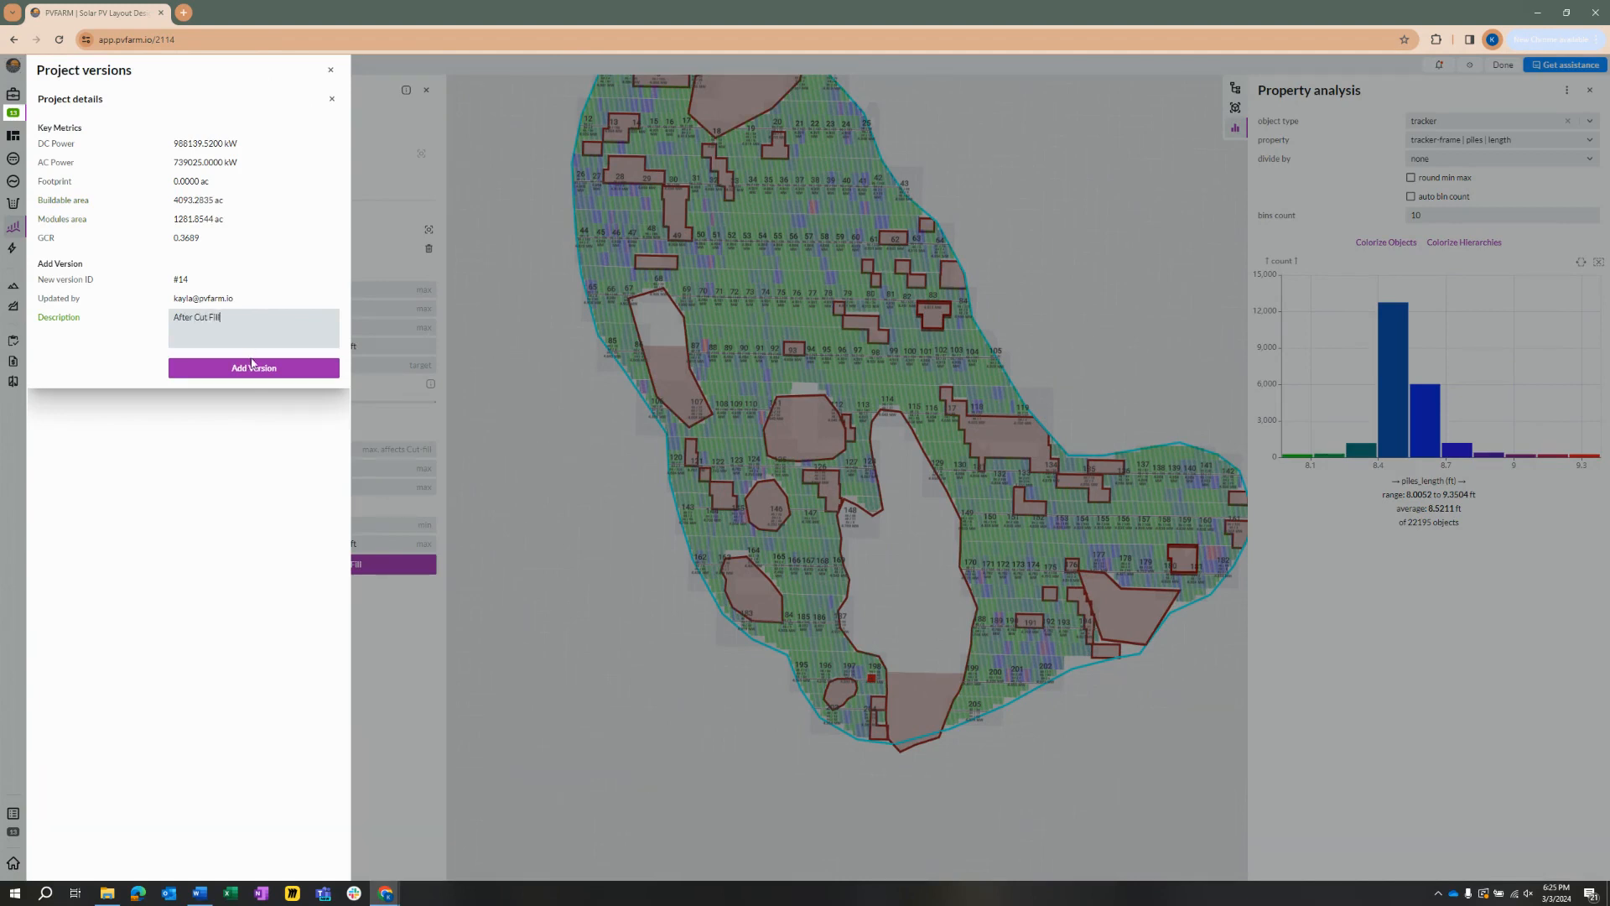
left_click(252, 367)
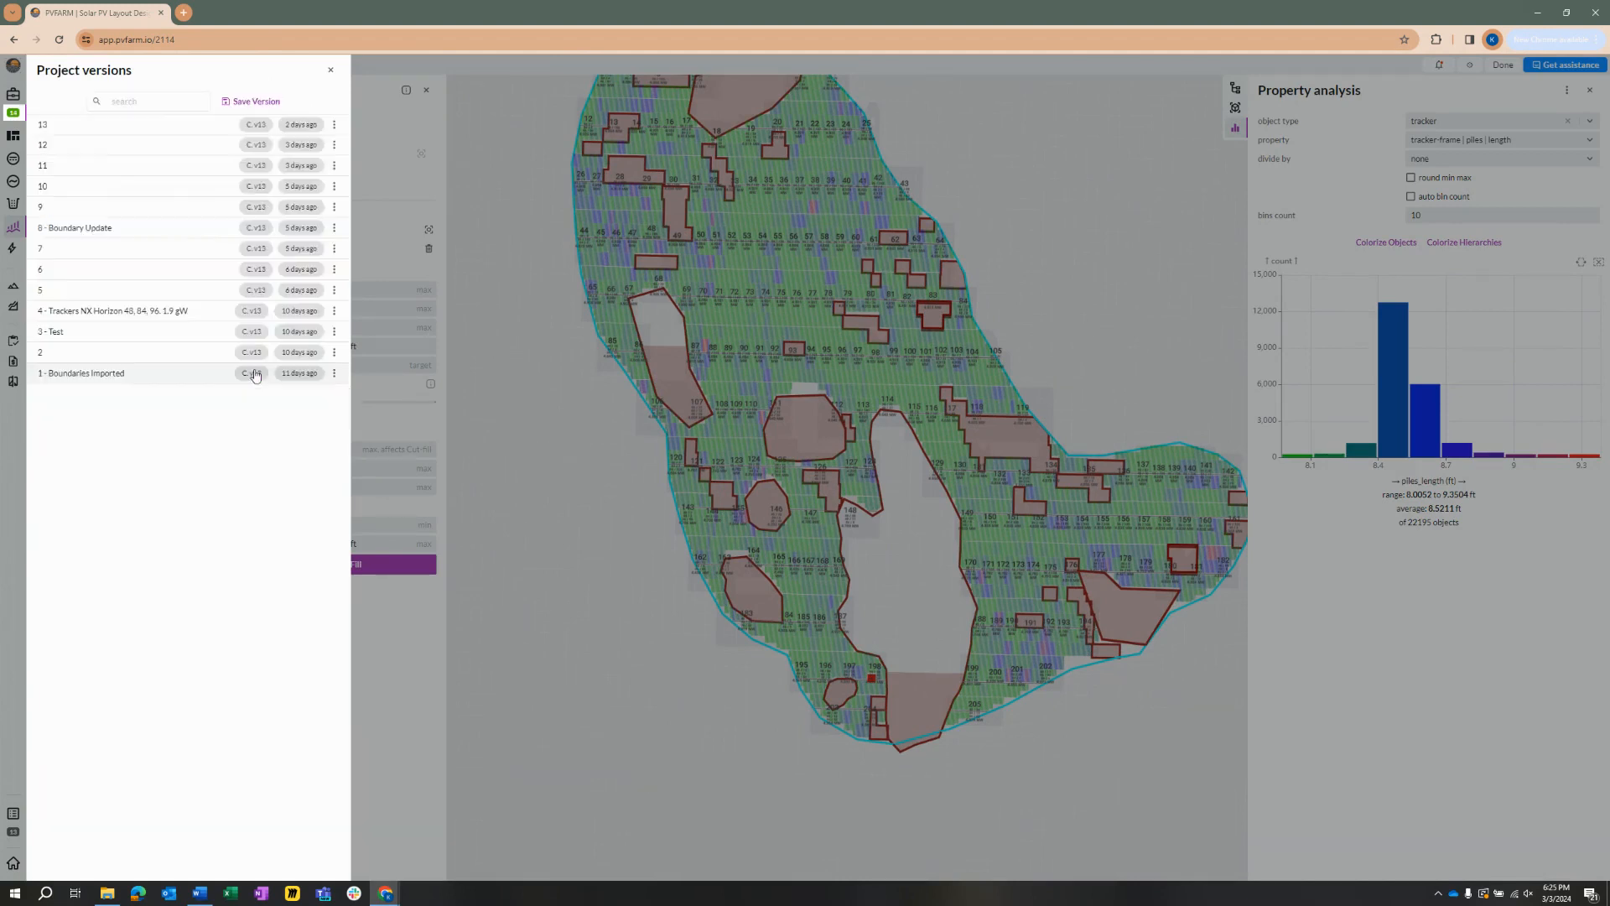
left_click(332, 72)
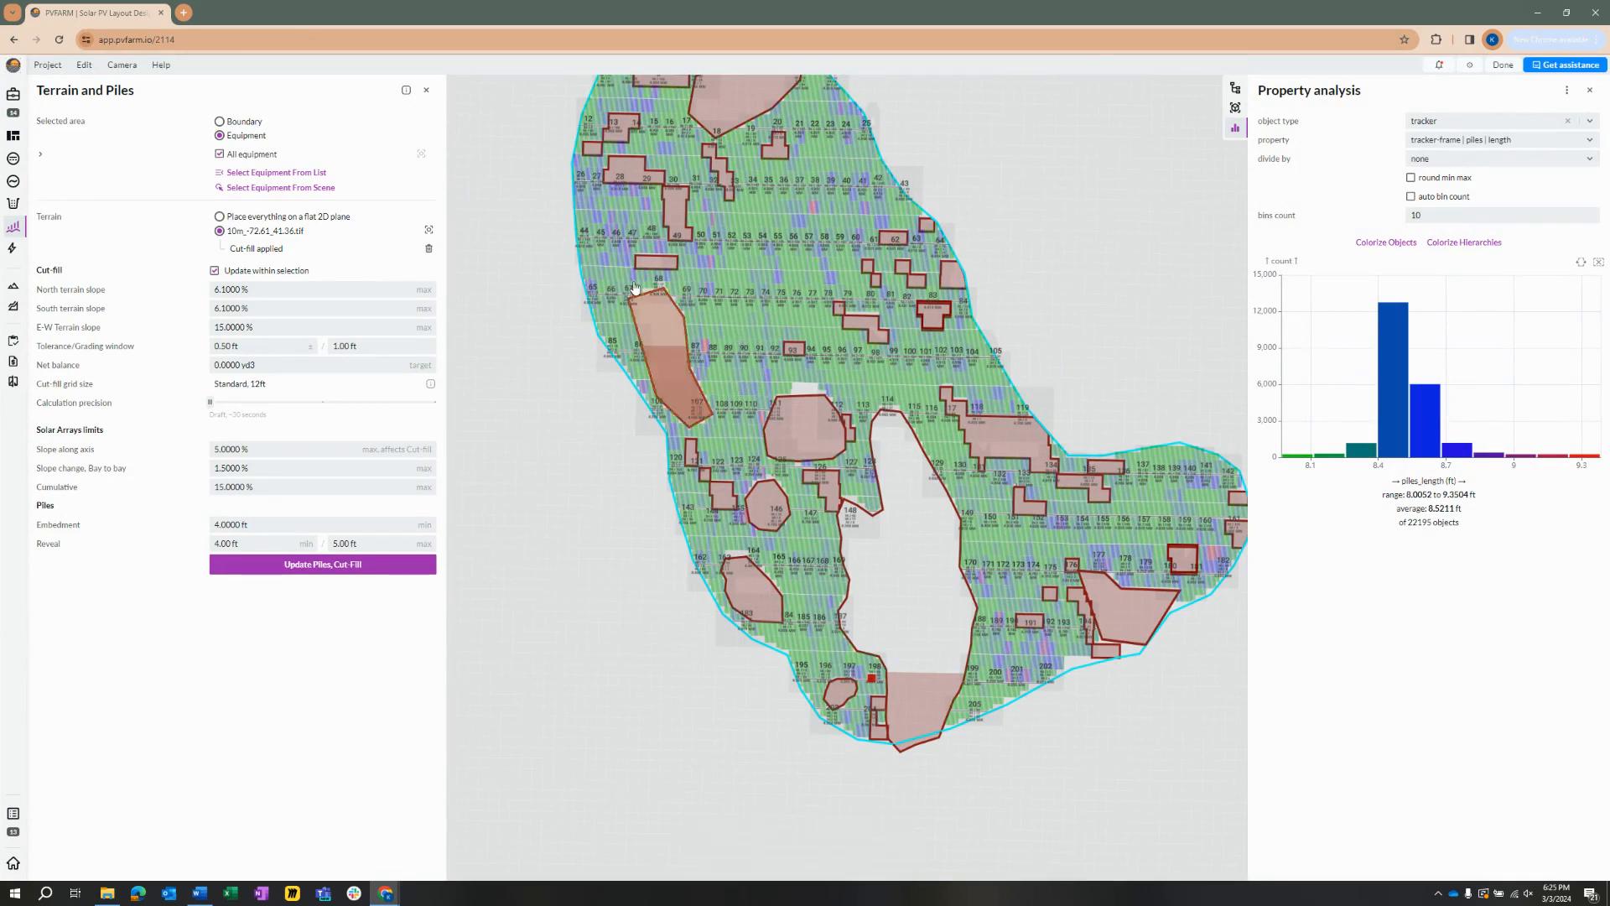
- Open the project overview and read the cut-and-fill area and volume among its quantities
left_click(15, 93)
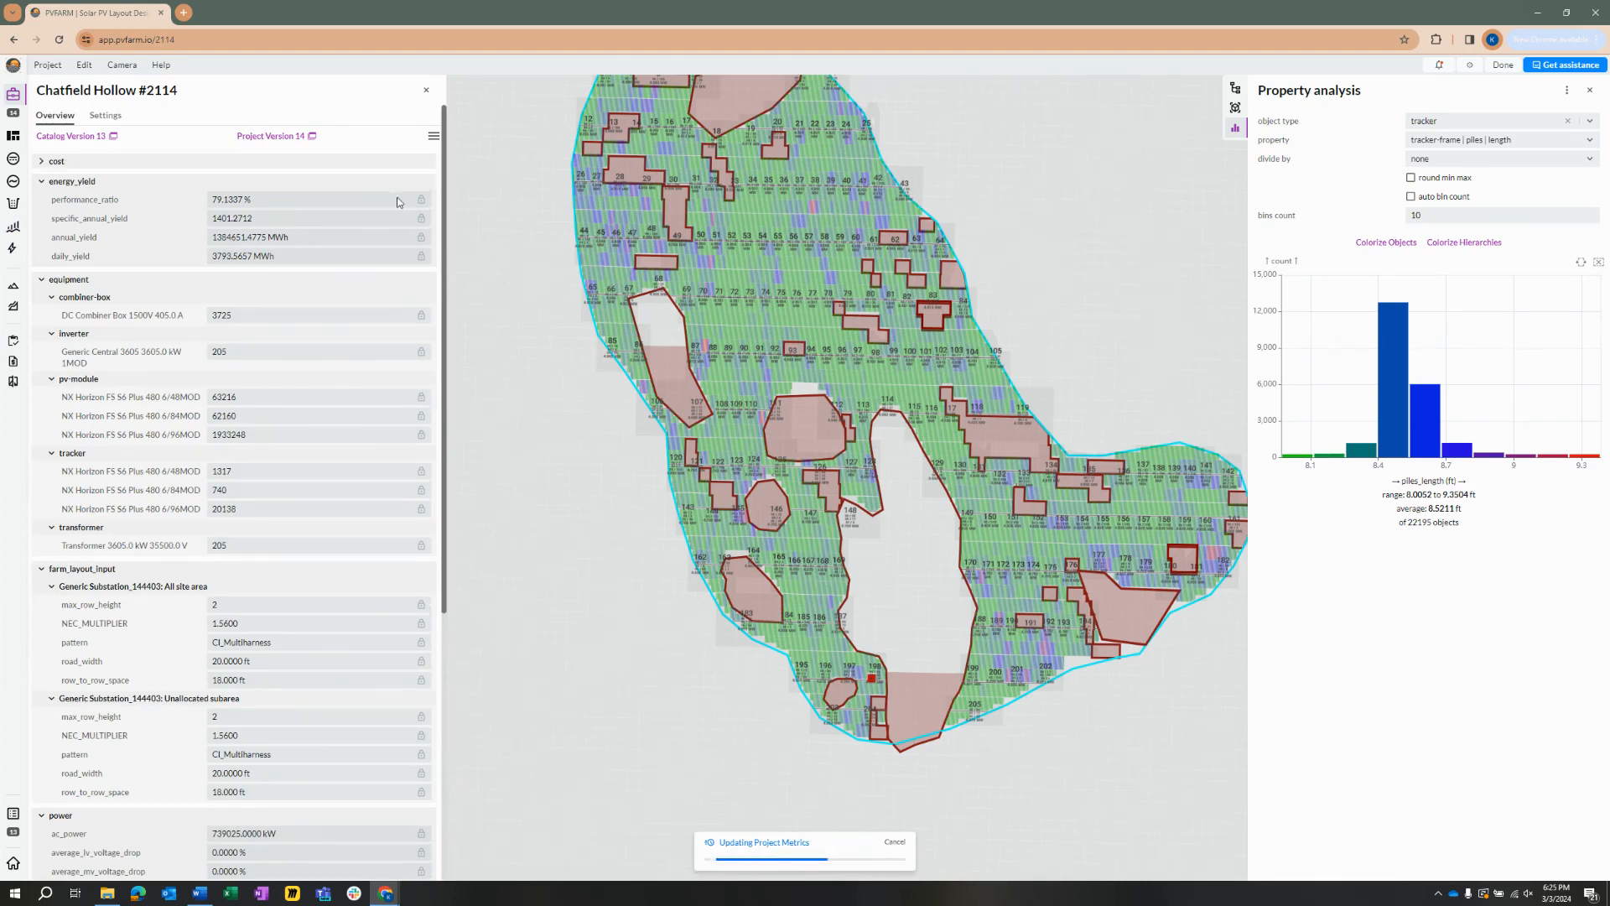
scroll(69, 672, "down", 8)
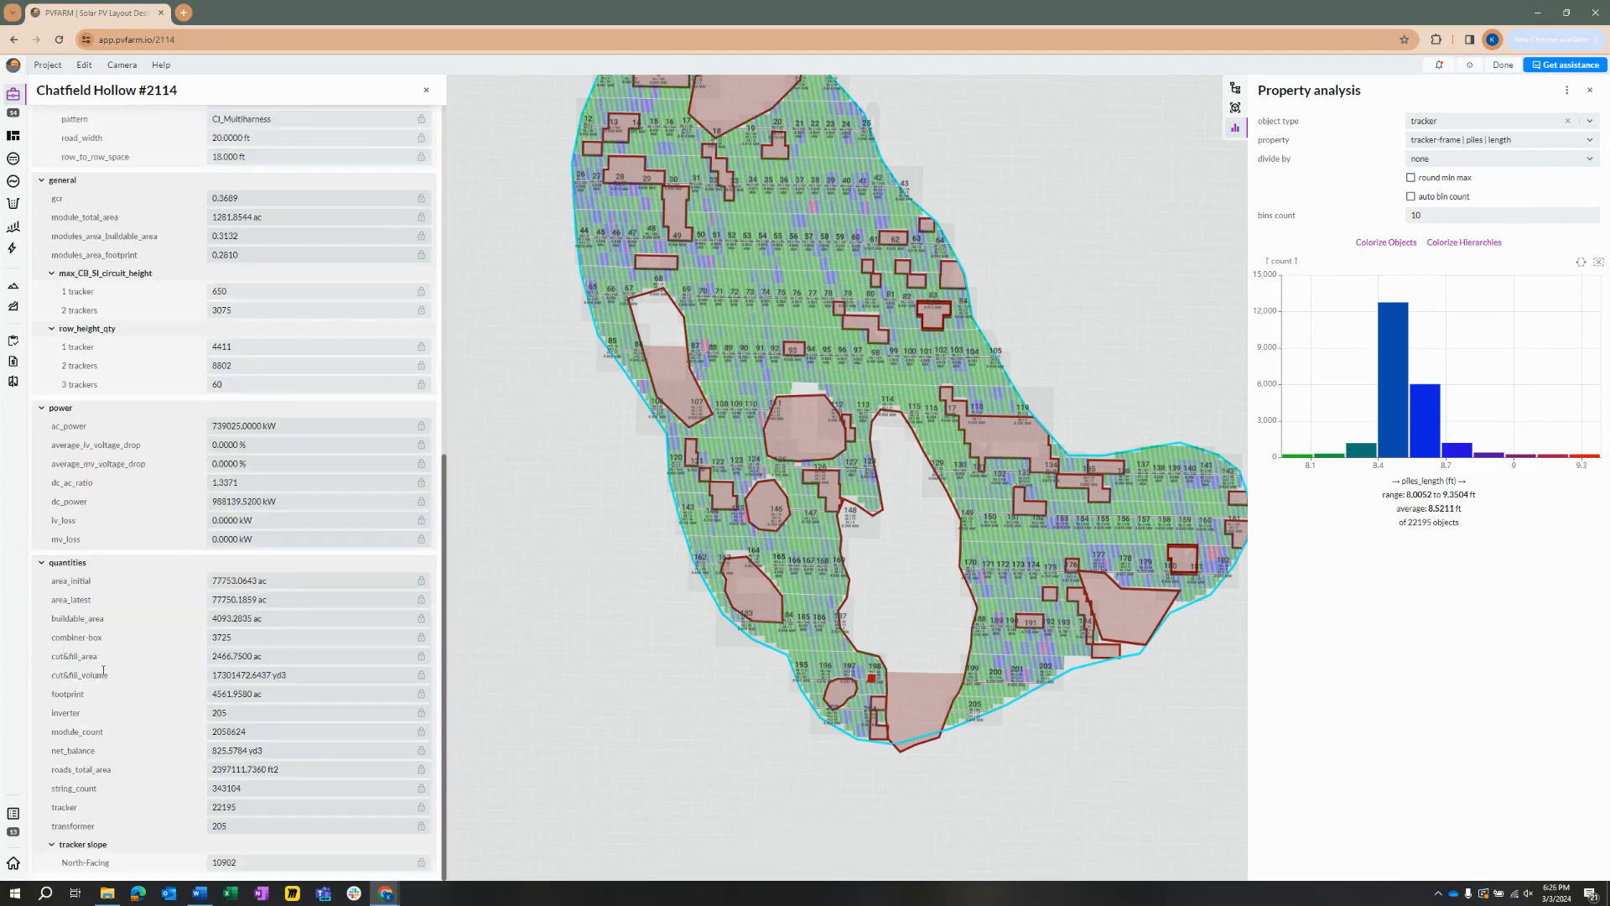
left_click_drag(48, 664, 346, 683)
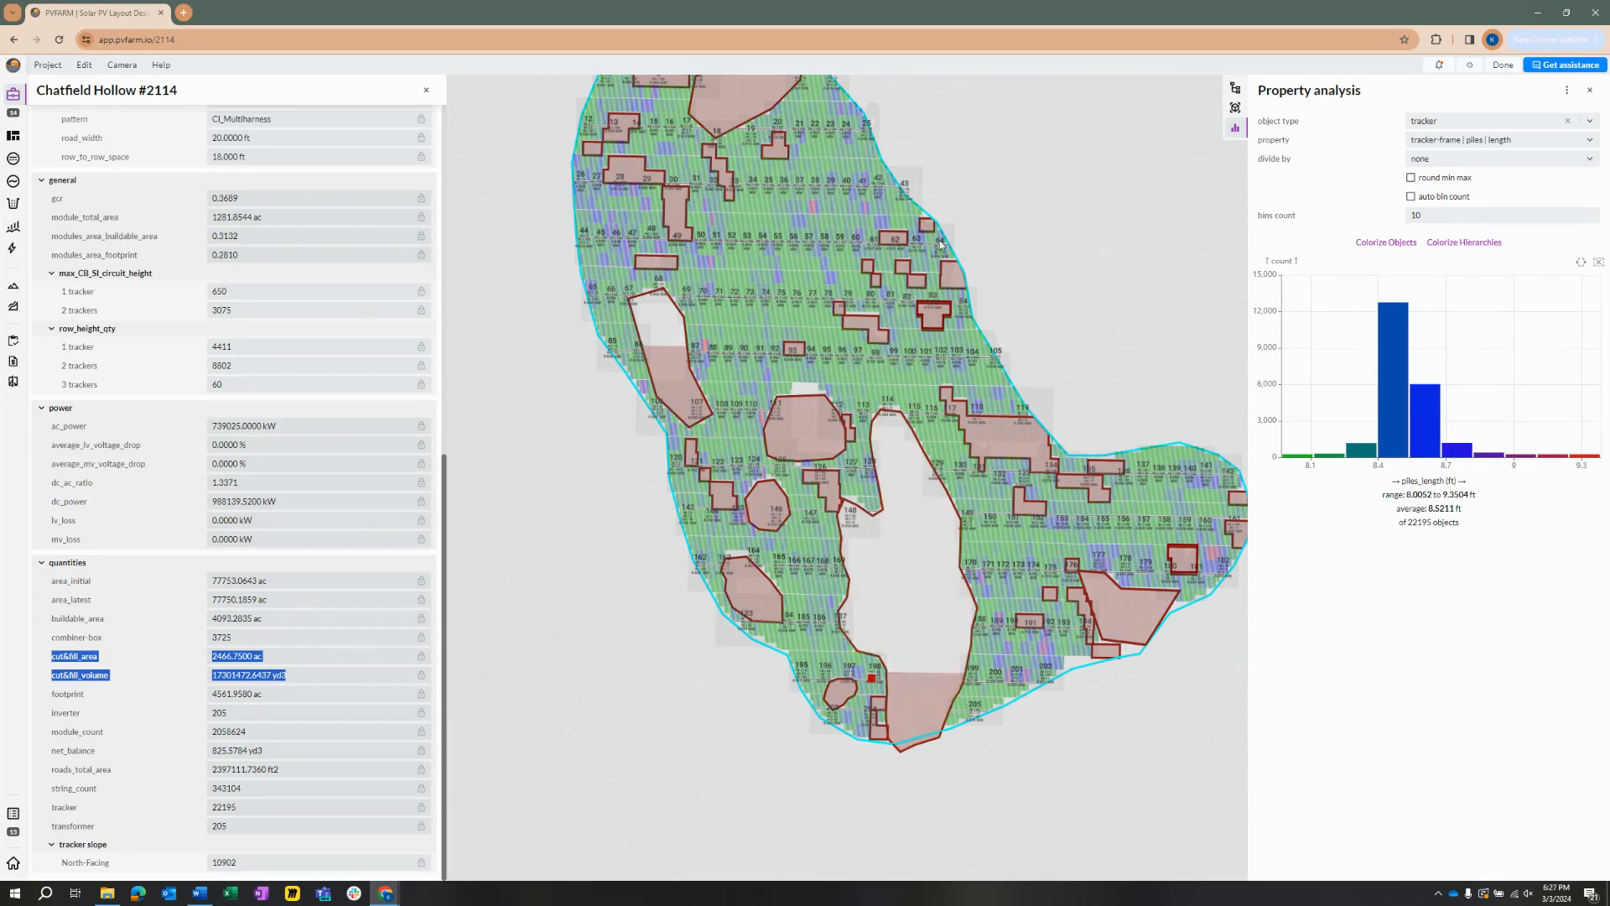
middle_click_drag(924, 441, 915, 554)
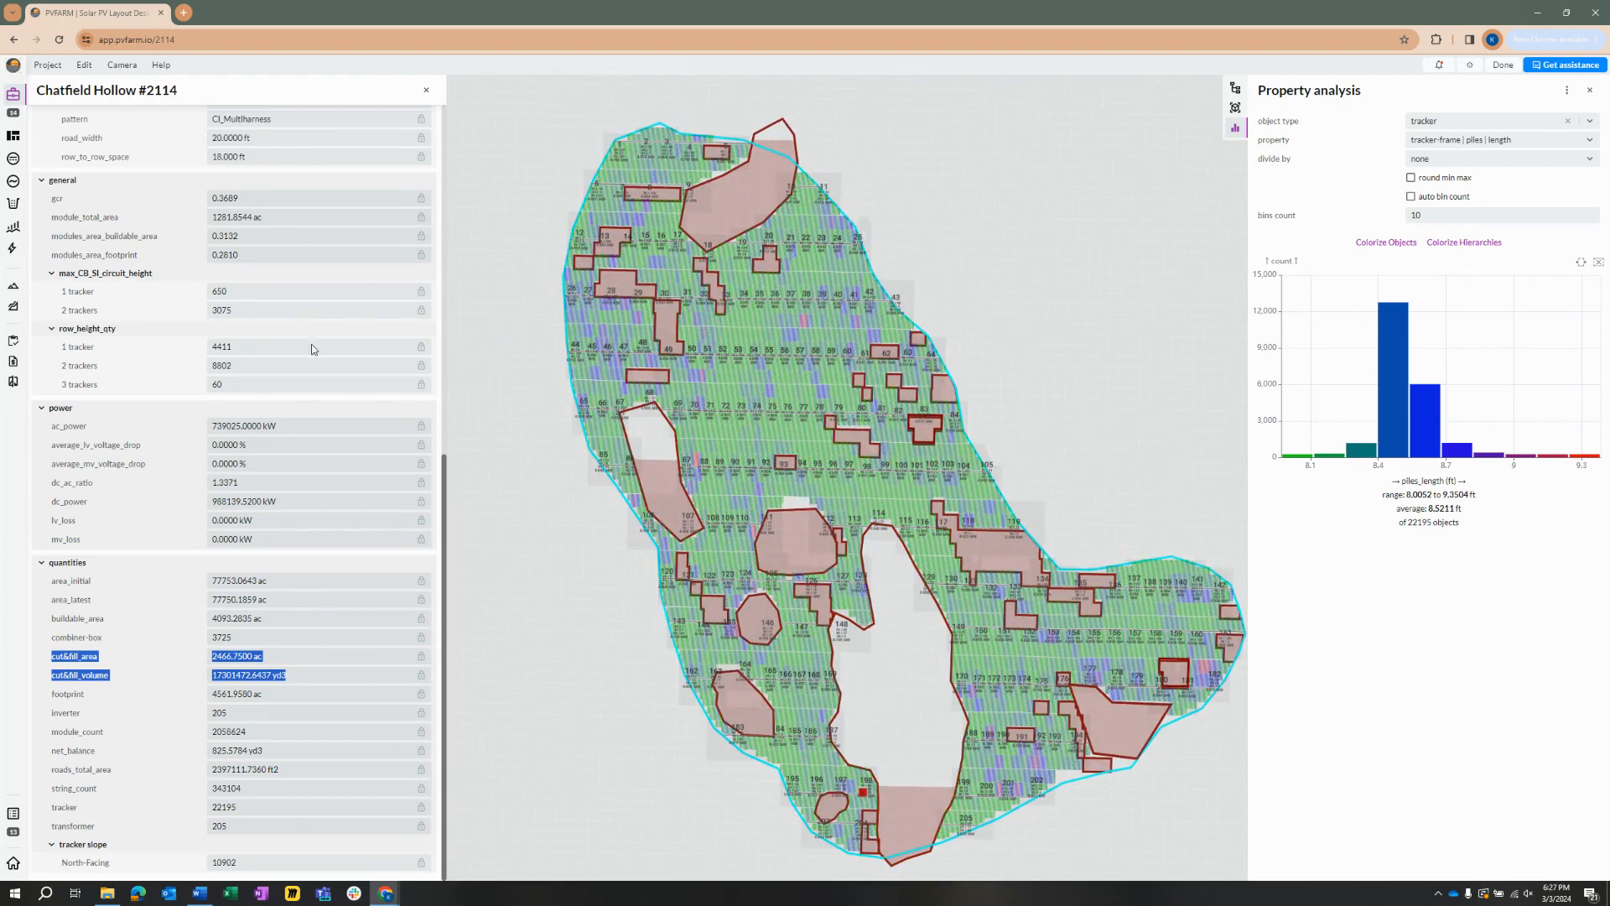
- Read the project's DC power in the overview and look over the site layout alongside it
scroll(186, 629, "up", 2)
scroll(186, 629, "down", 2)
scroll(186, 629, "up", 1)
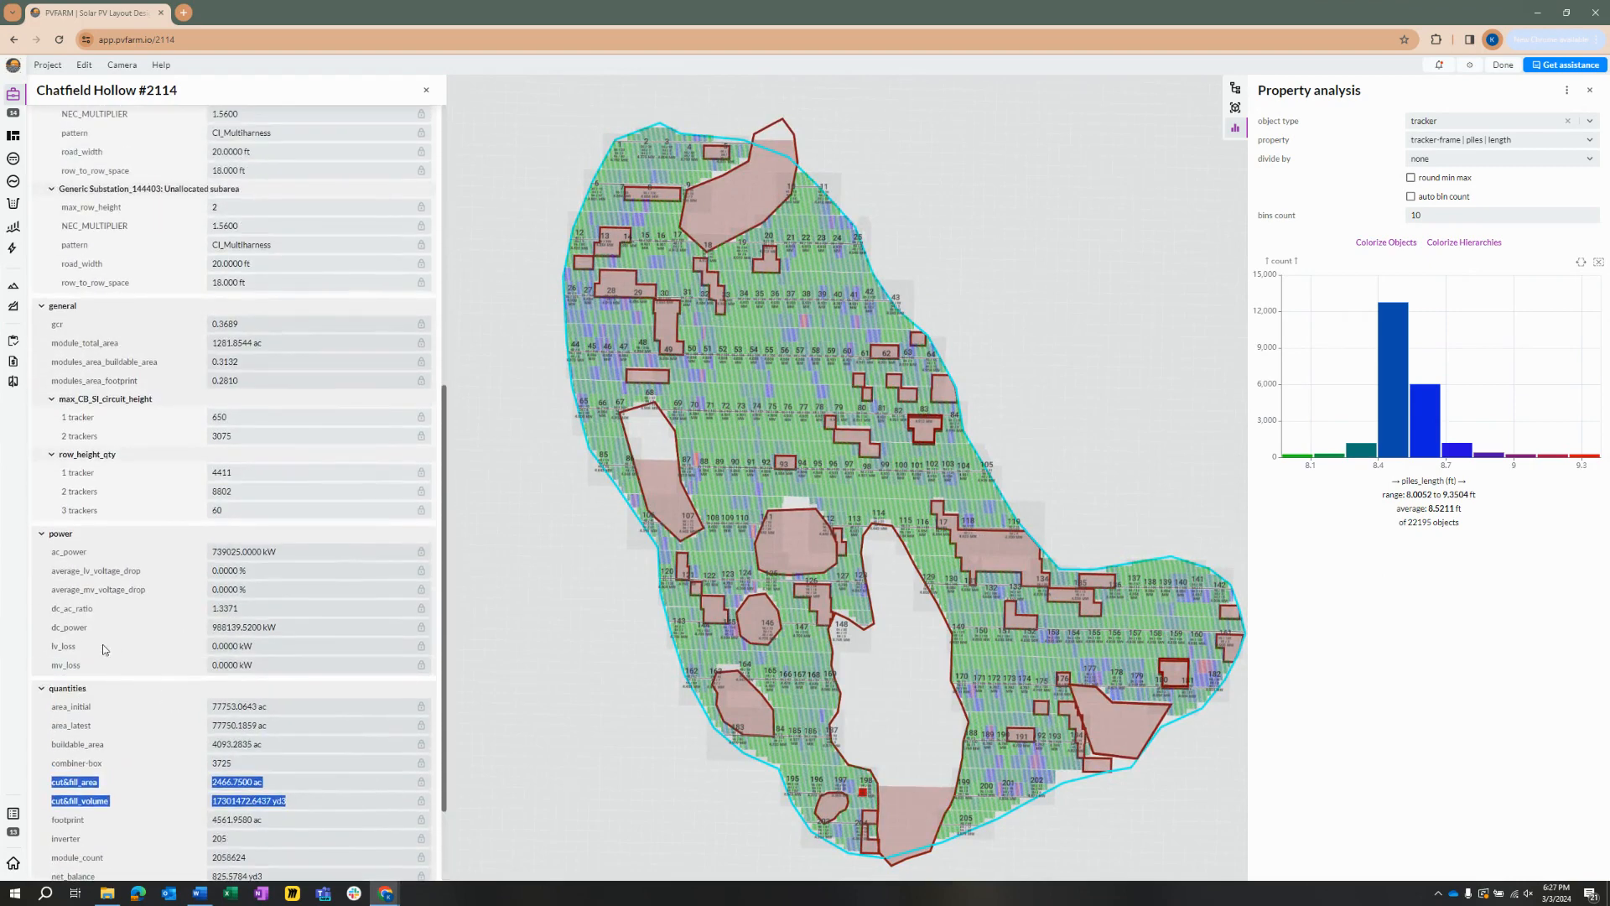
left_click_drag(49, 629, 284, 633)
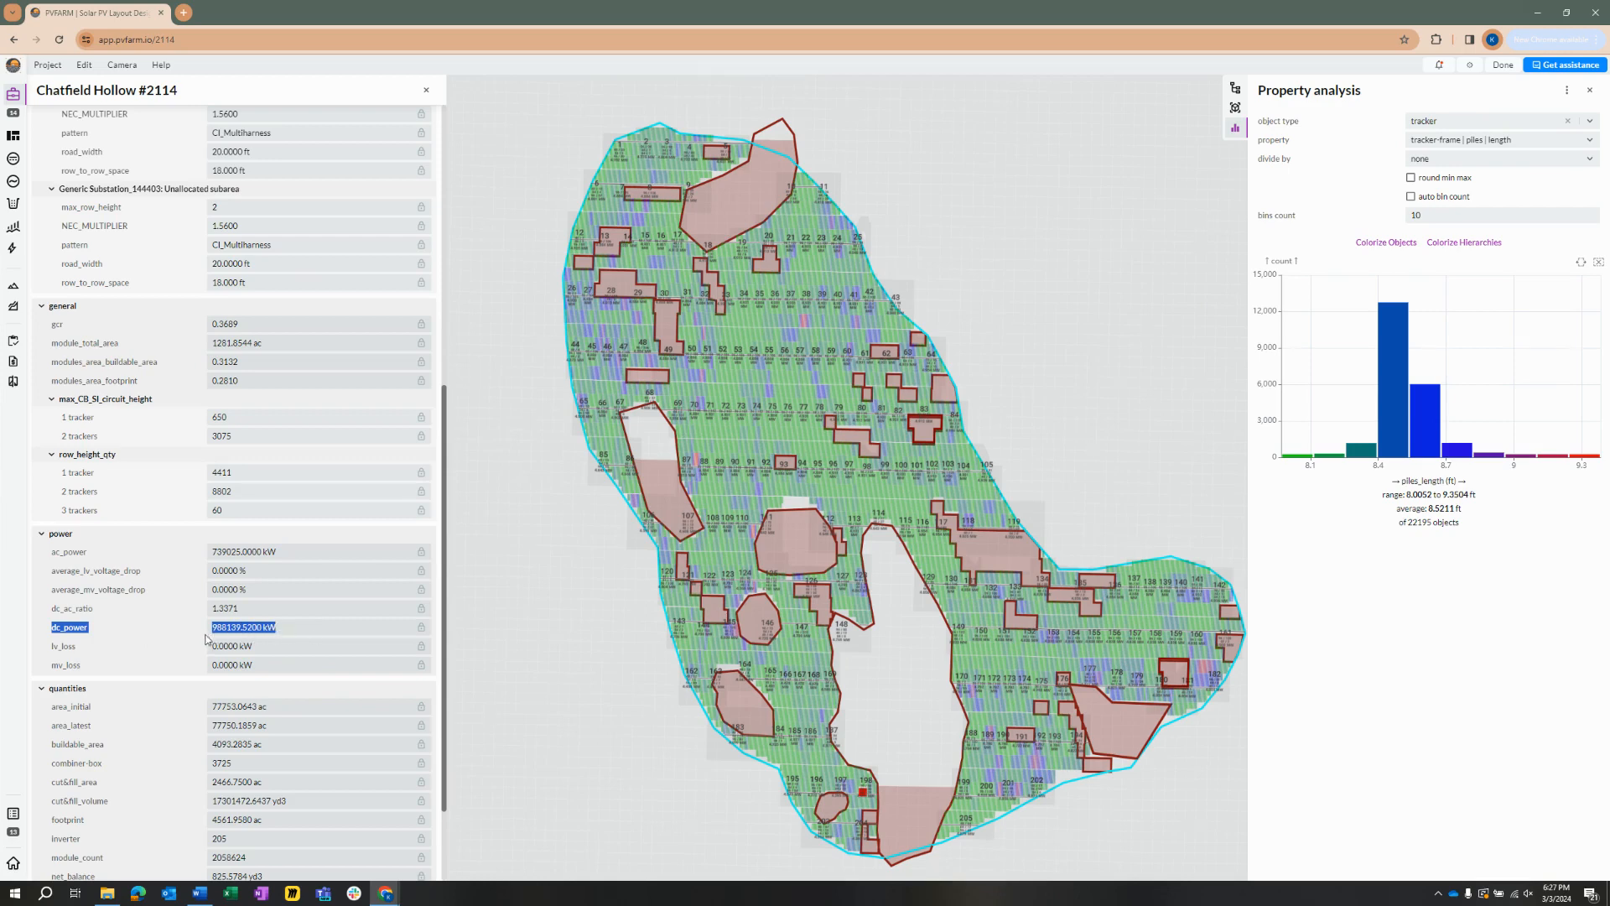
scroll(337, 620, "down", 2)
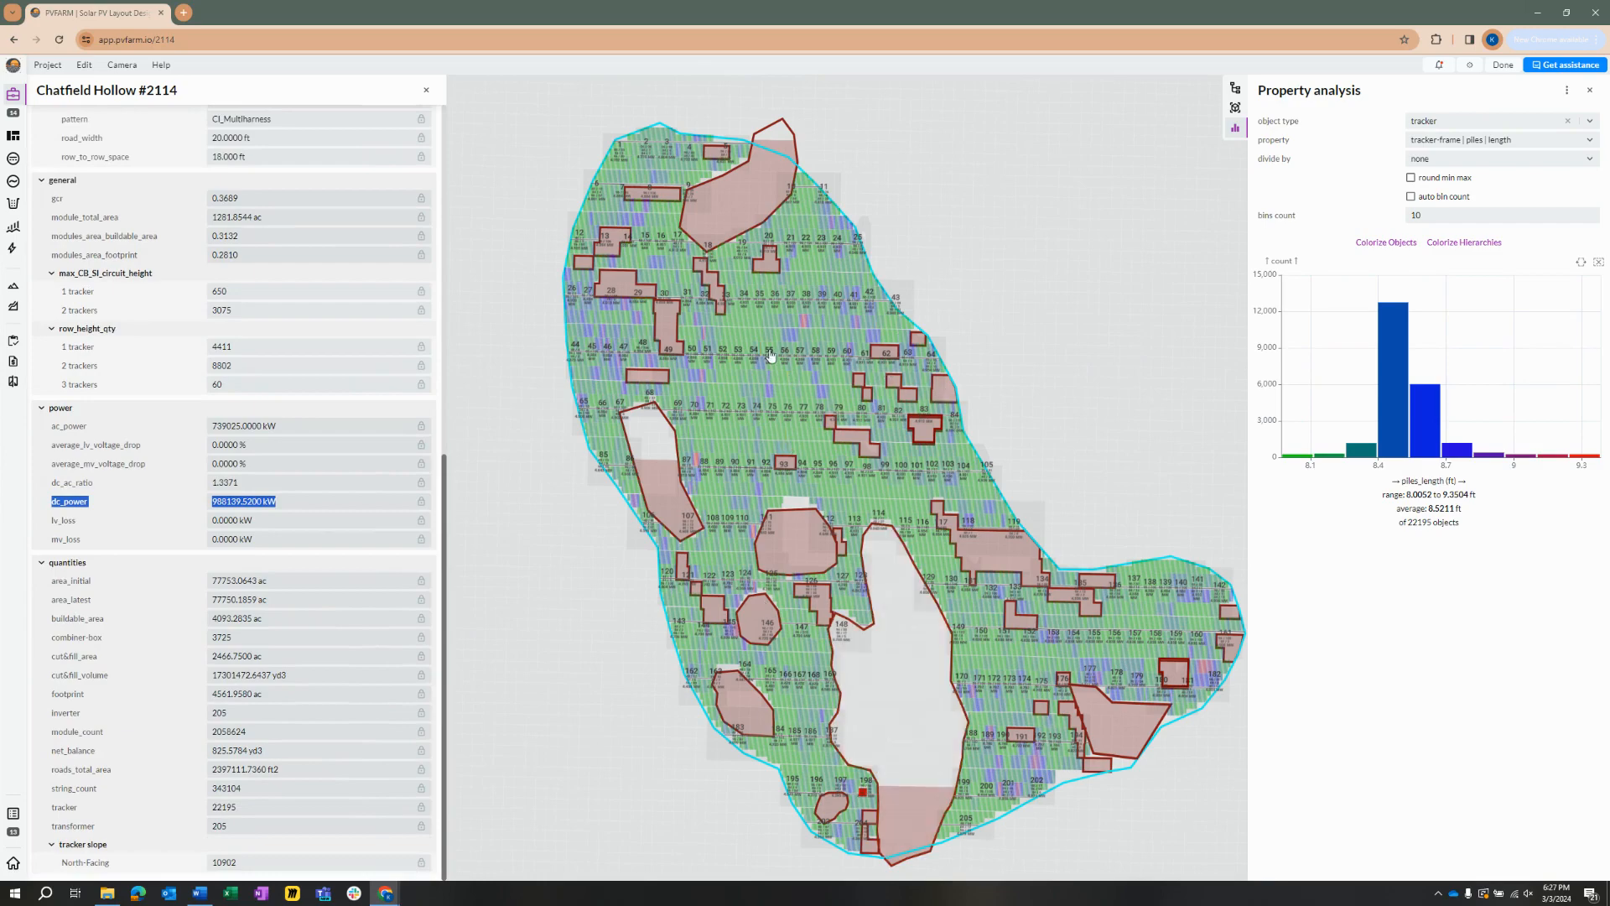
scroll(917, 574, "down", 1)
scroll(916, 573, "up", 5)
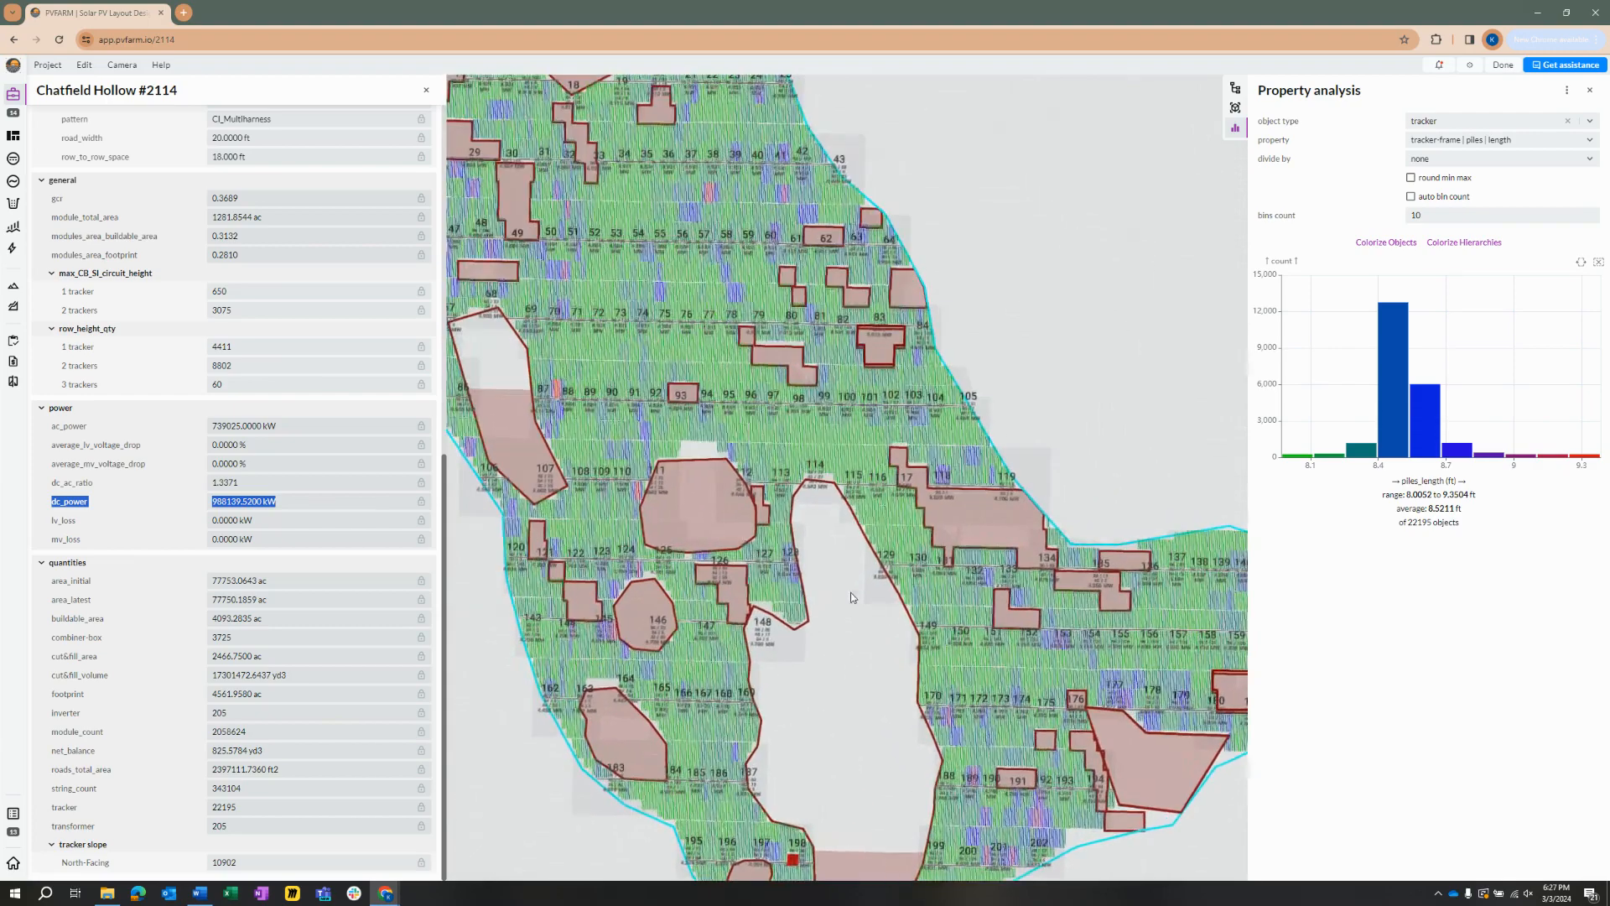
scroll(710, 454, "down", 1)
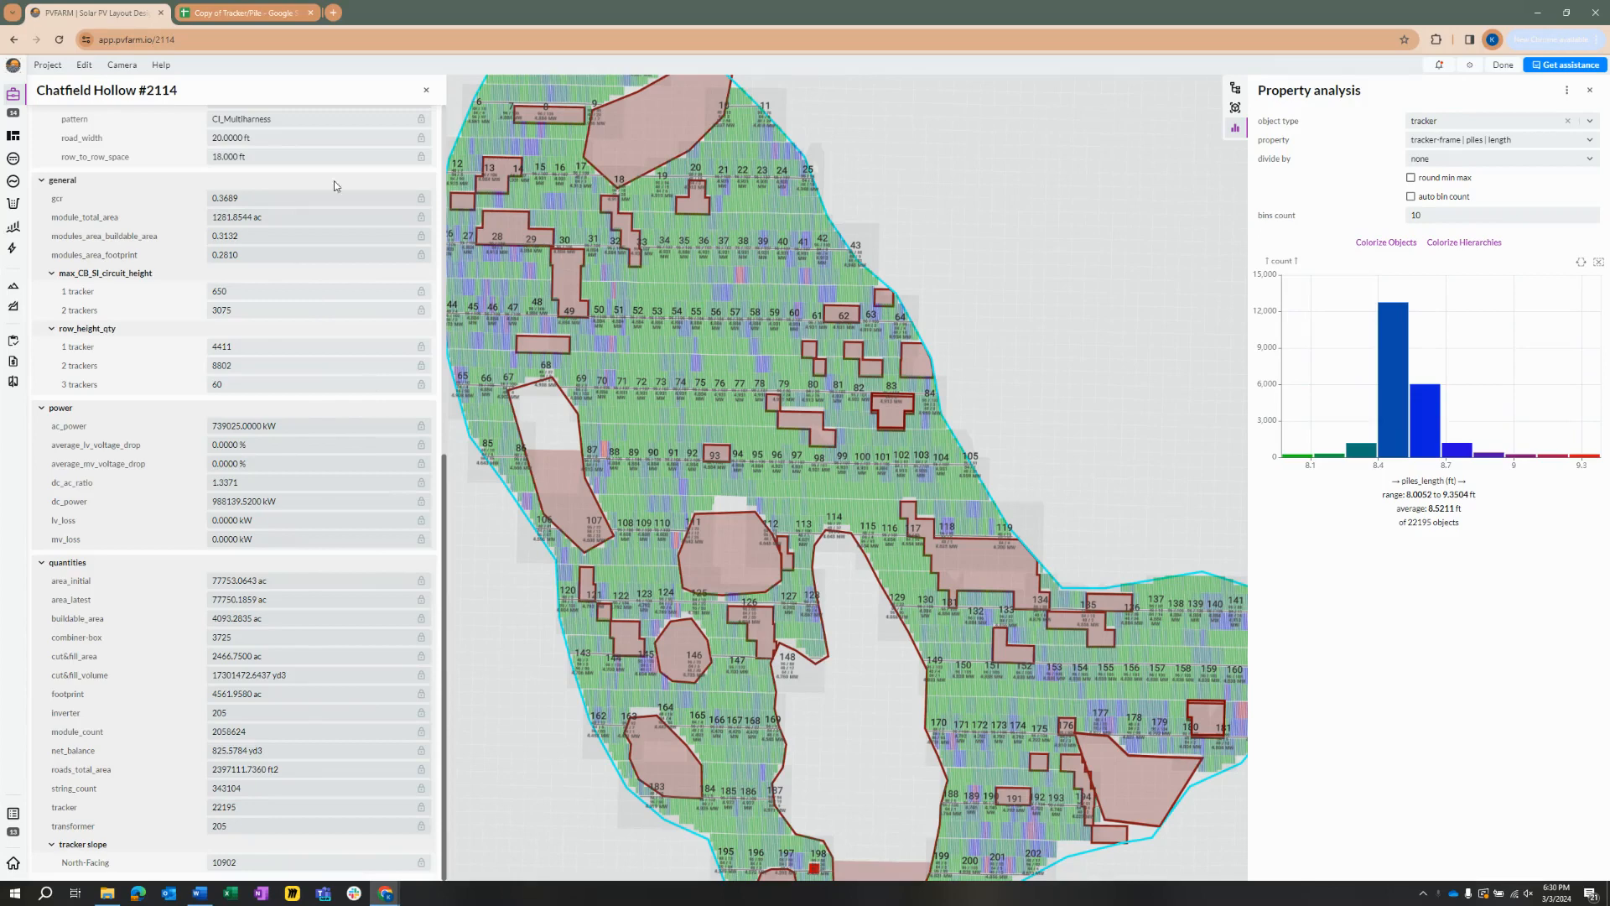
- Switch to the "Copy of Tracker/Pile" spreadsheet in Google Sheets
left_click(284, 7)
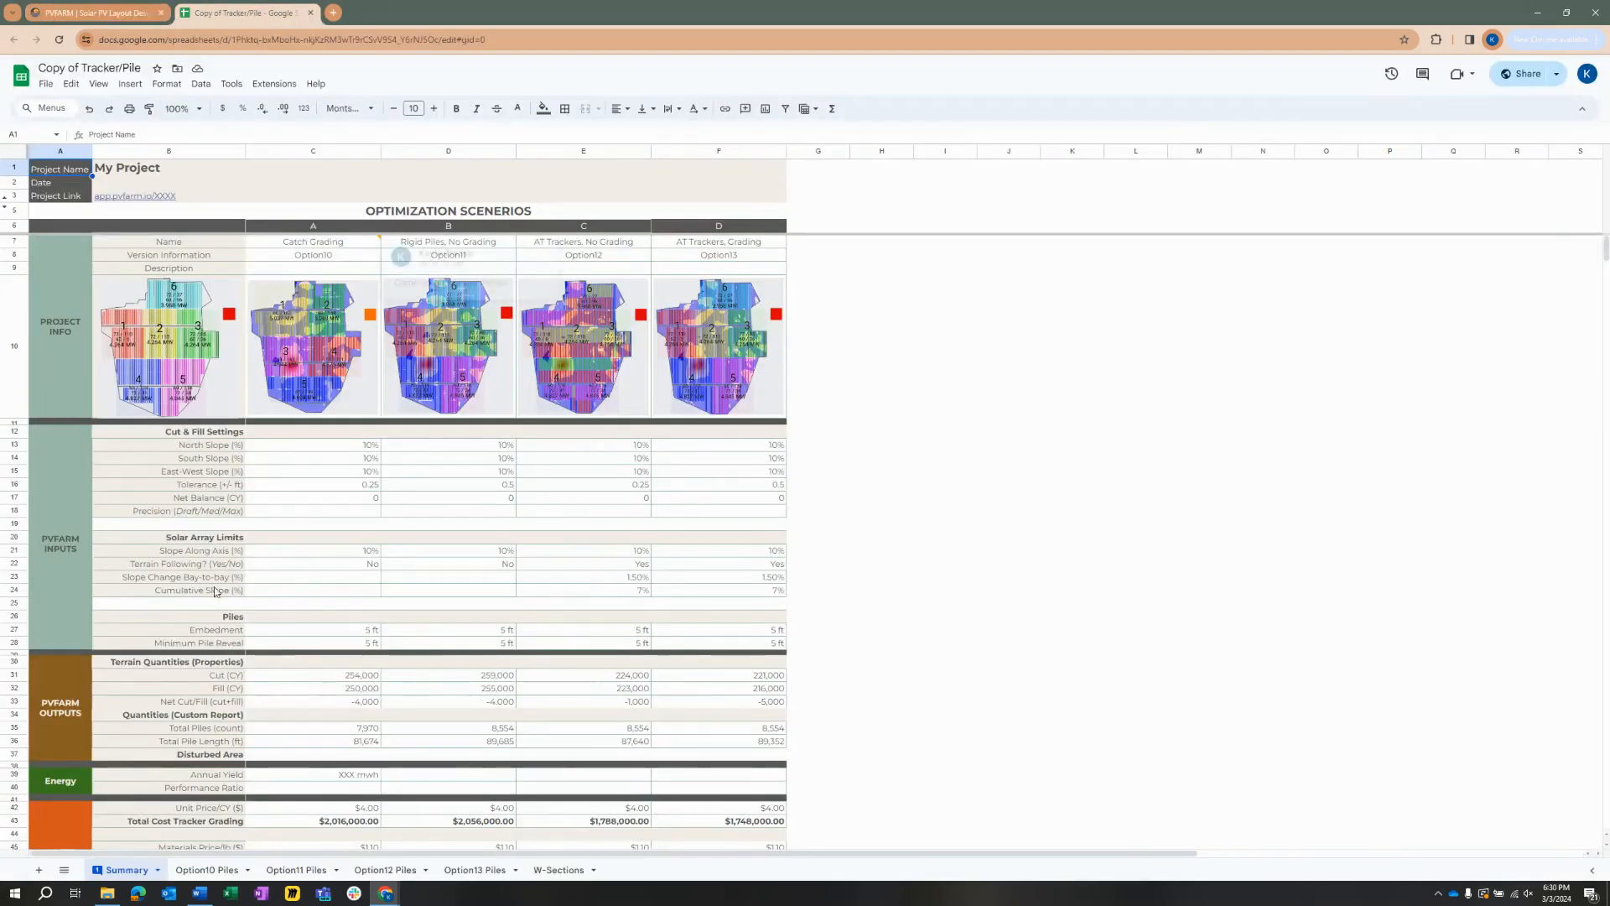